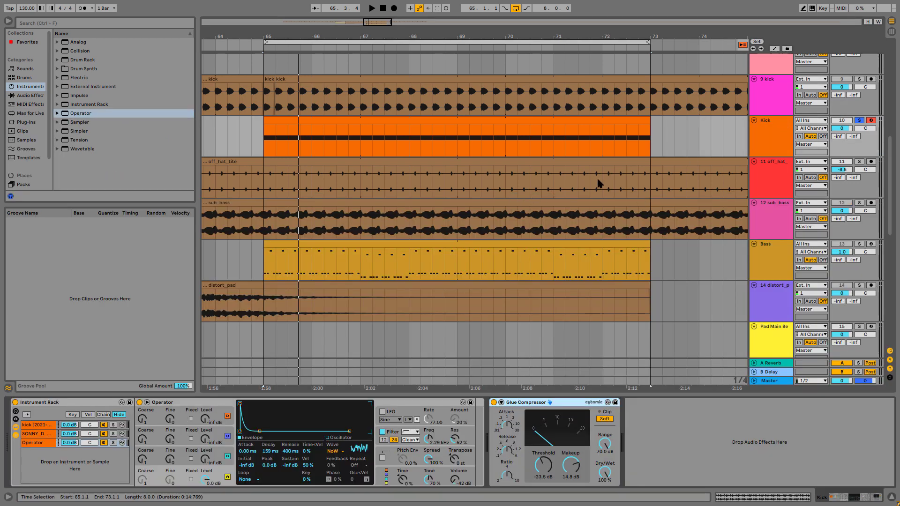
Step: Audition the soloed Kick track, solo the Bass track with it, and display the Bass track's Operator
key("space")
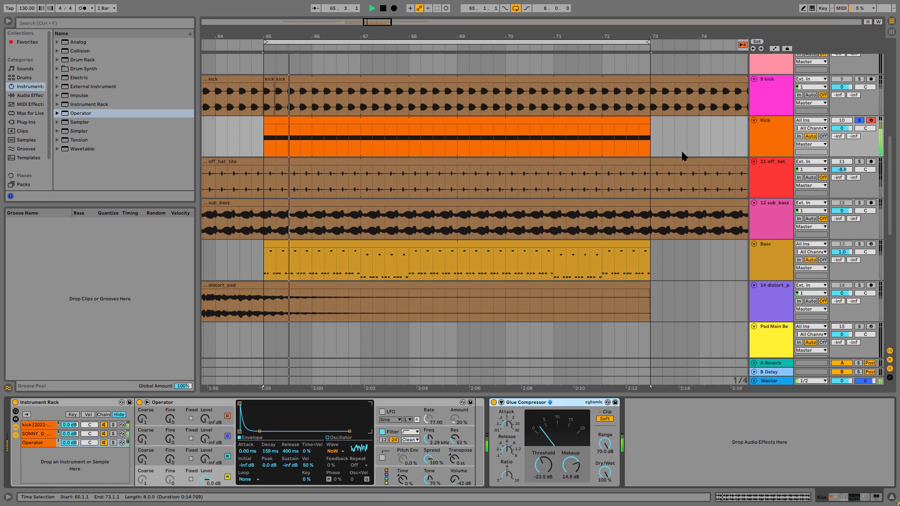
key("space")
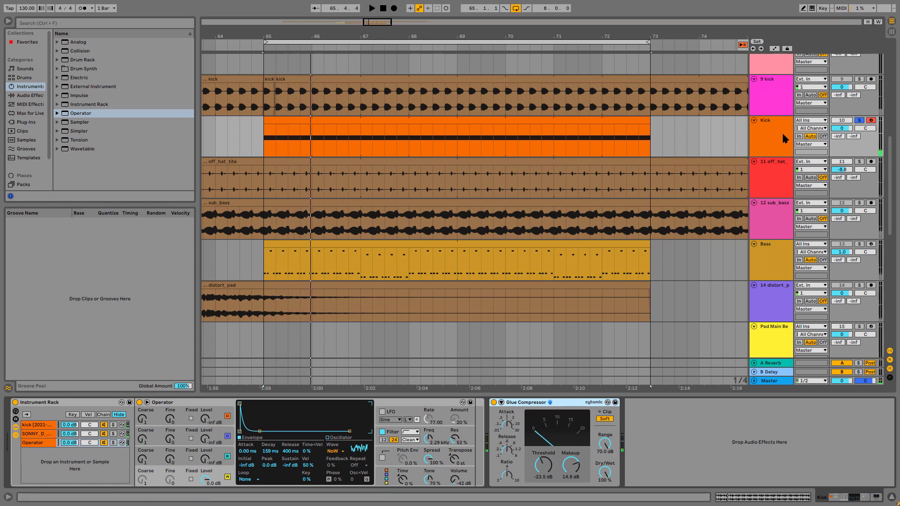
scroll(704, 131, "down", 3)
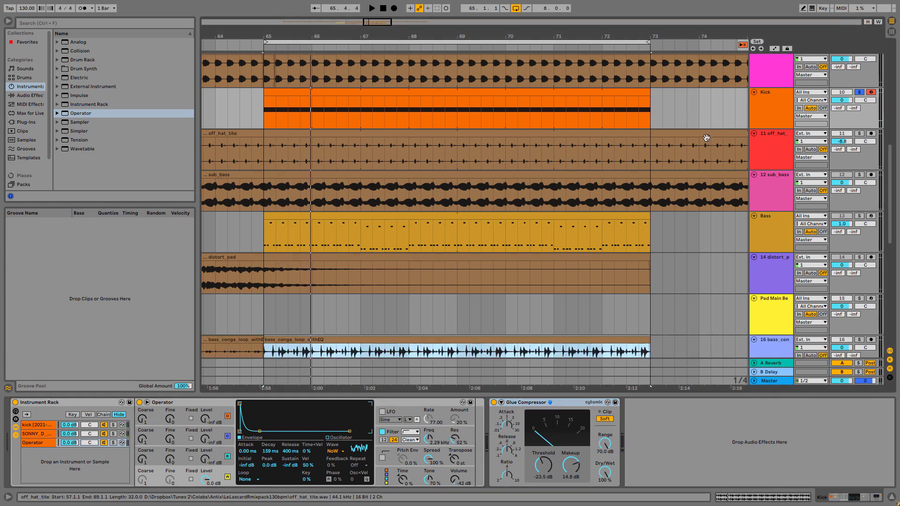
left_click(859, 216)
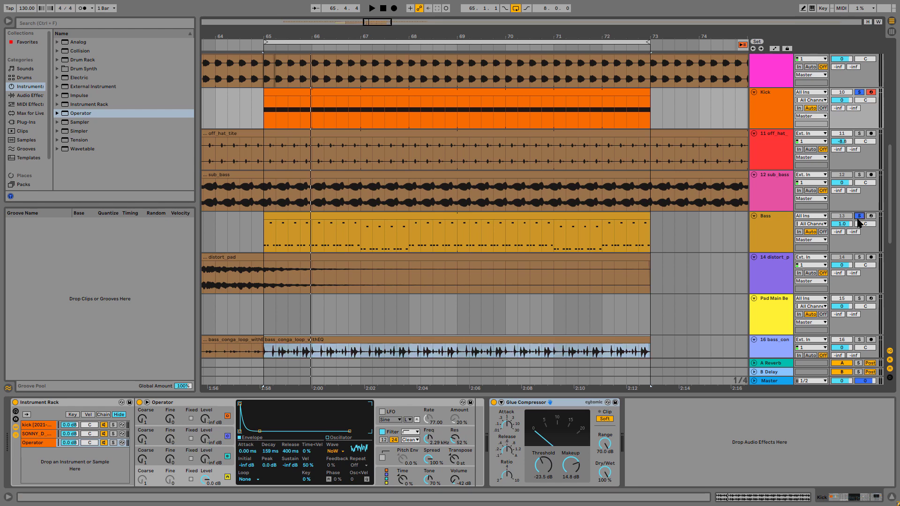
key("space")
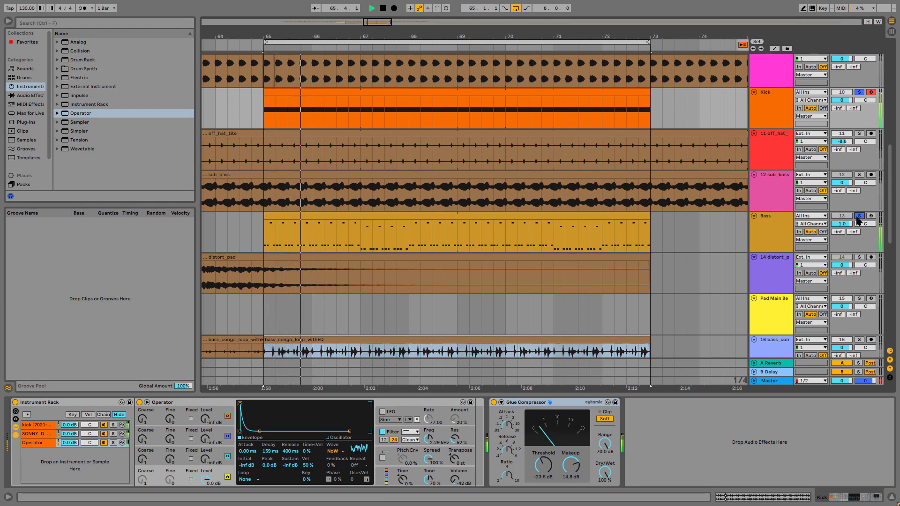
left_click(777, 219)
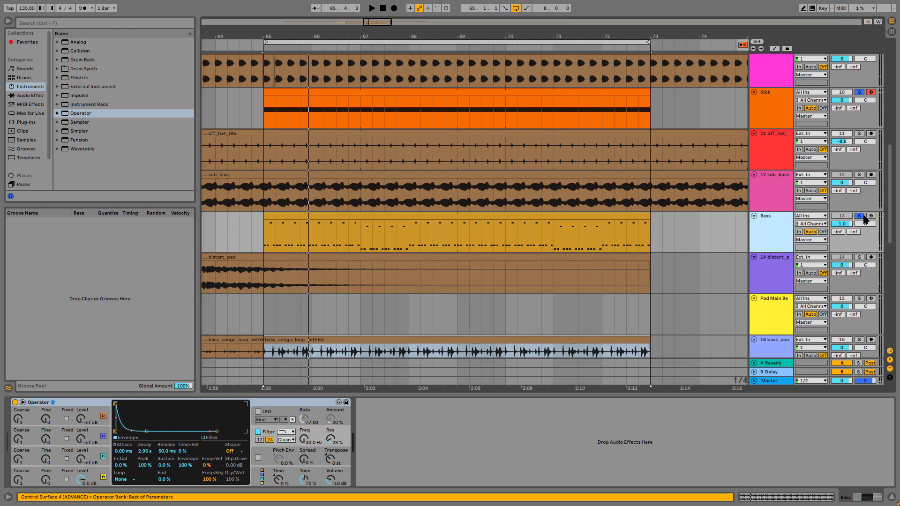
Step: Solo the bass conga track, open its bass_conga_loop_withEQ clip from bar 65 and audition it at 0 st
scroll(818, 227, "down", 5)
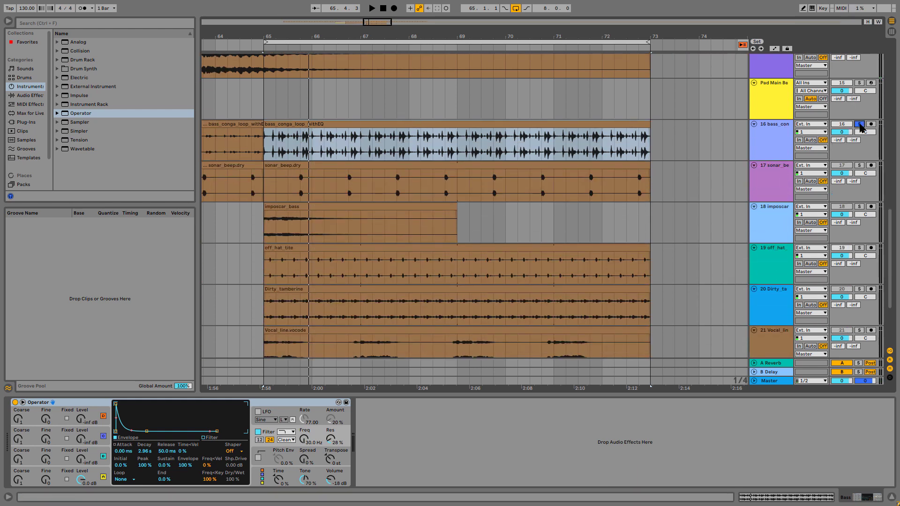
double_click(588, 123)
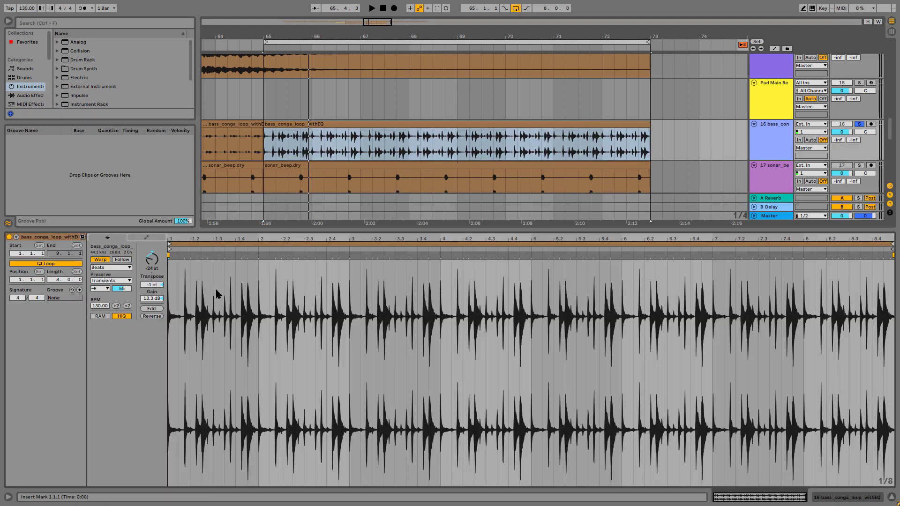
key("space")
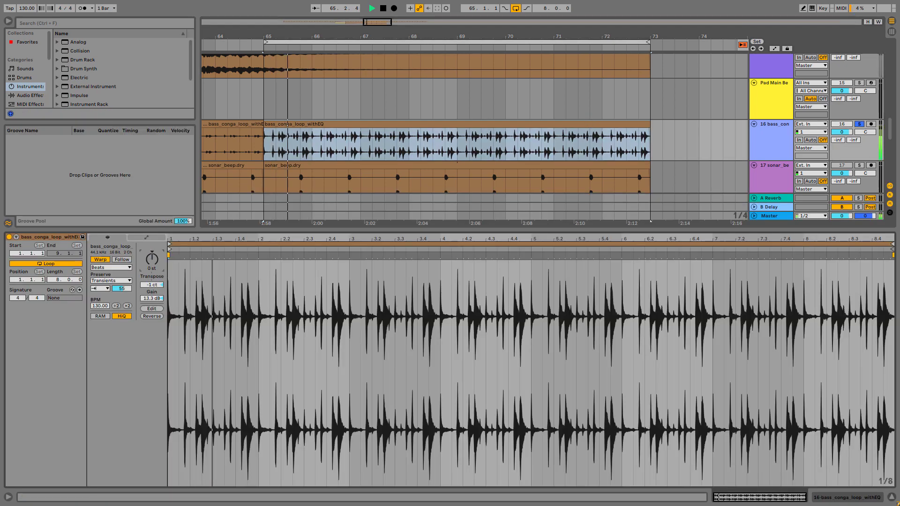
key("space")
Step: Transpose the bass conga clip to -24 st and audition it from bar 65
left_click_drag(152, 260, 153, 300)
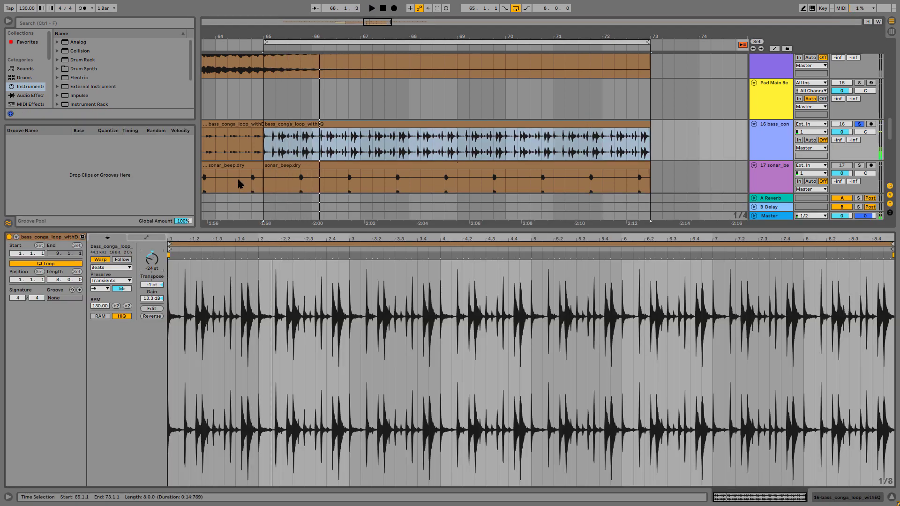
left_click(268, 152)
left_click(267, 151)
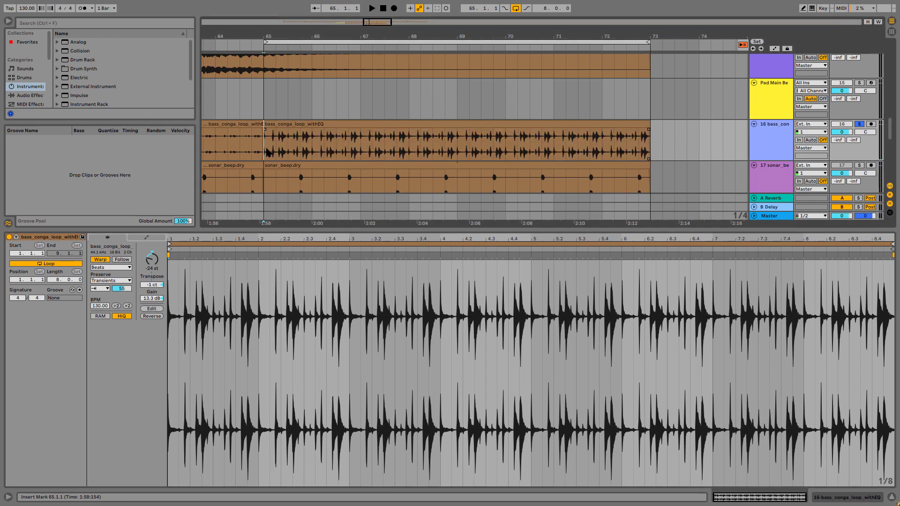
key("space")
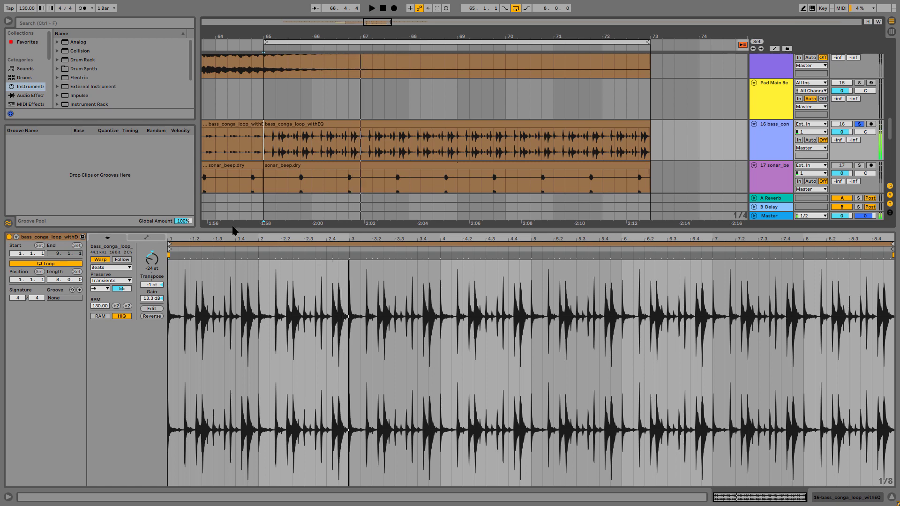
Step: Reset the bass conga clip's transposition to 0 st and extract its groove
double_click(151, 267)
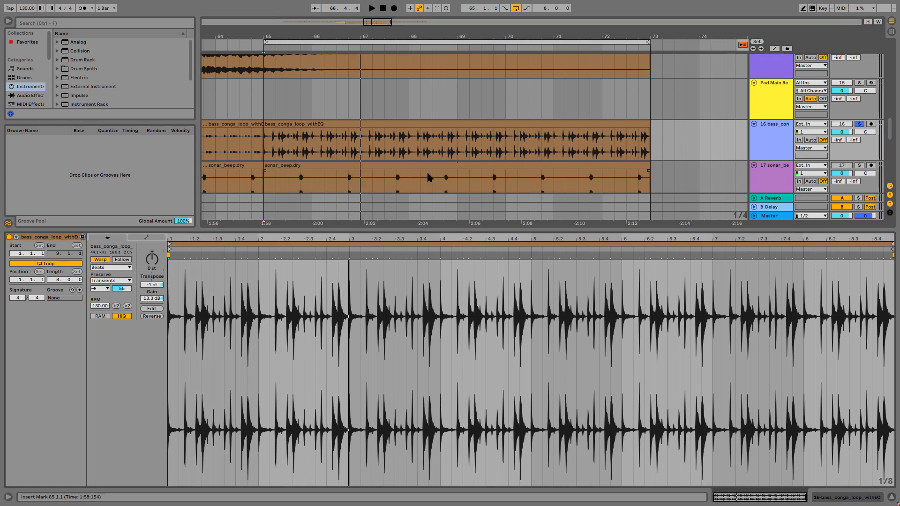
right_click(492, 125)
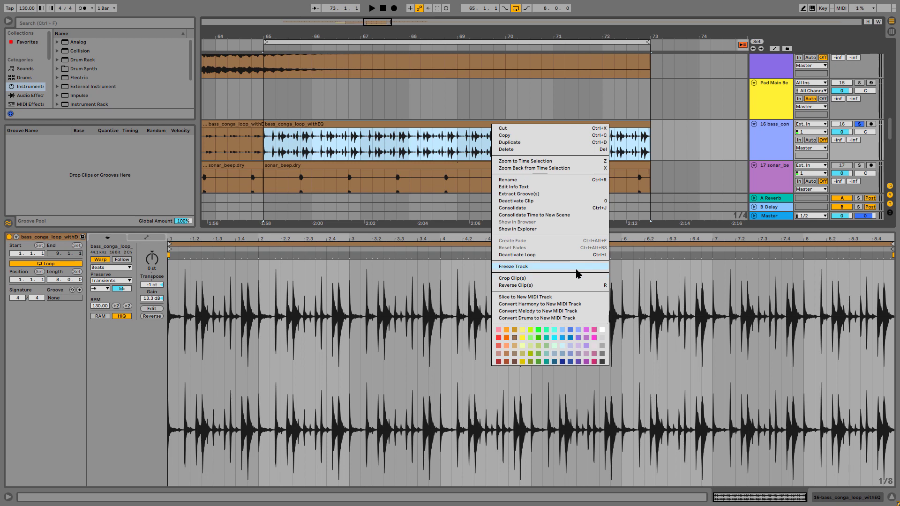
left_click(539, 195)
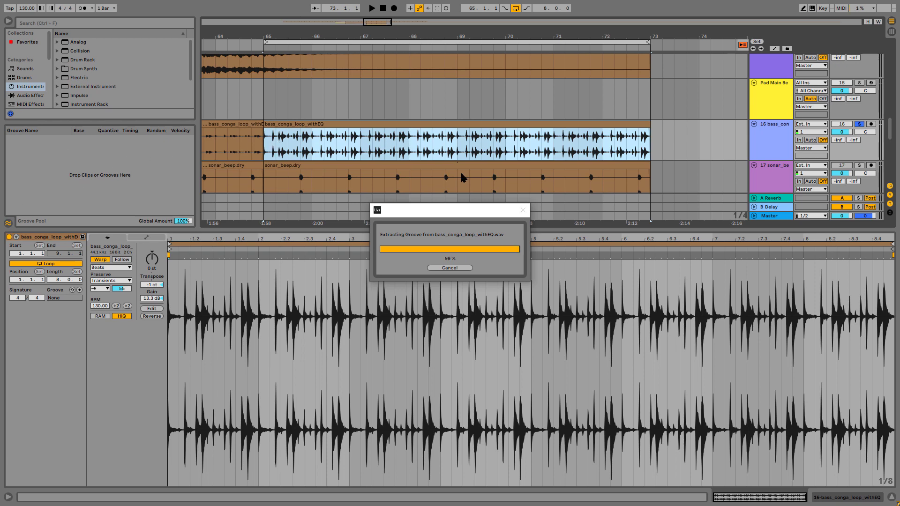
Step: Replace the Bass track's MIDI clip with the extracted bass conga groove, placed at bar 65, and solo the track
scroll(675, 187, "up", 5)
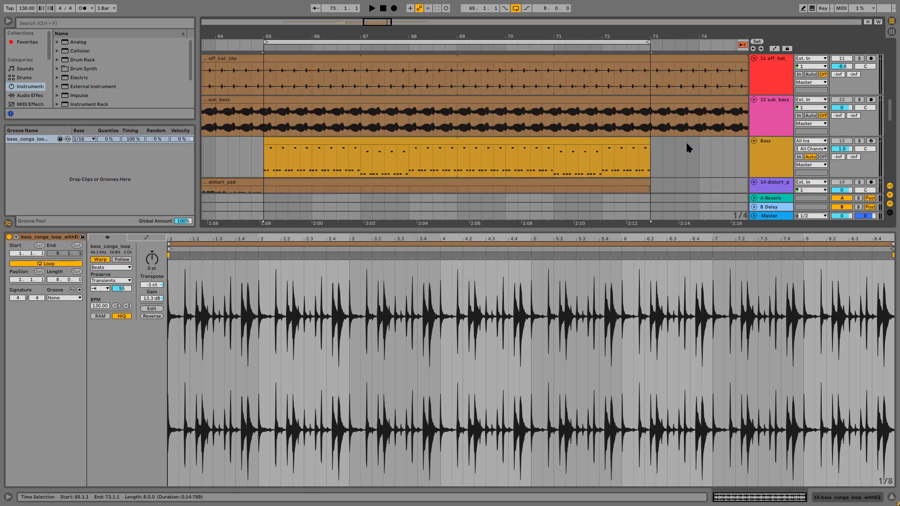
scroll(686, 147, "down", 3)
left_click(560, 83)
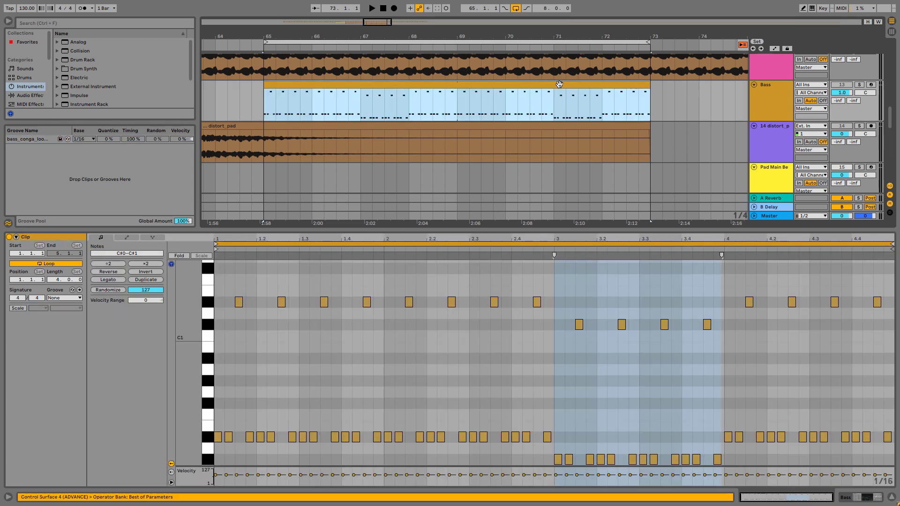
key("Delete")
left_click_drag(39, 142, 266, 100)
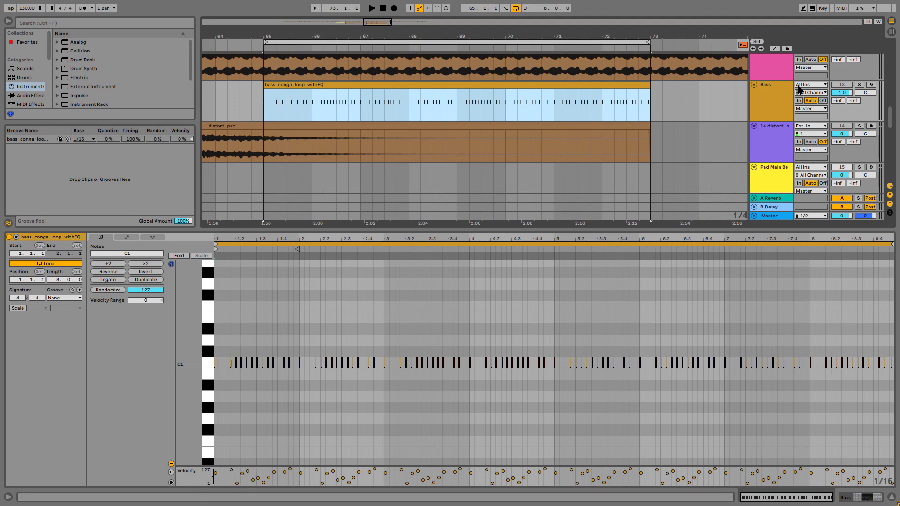
left_click(858, 86)
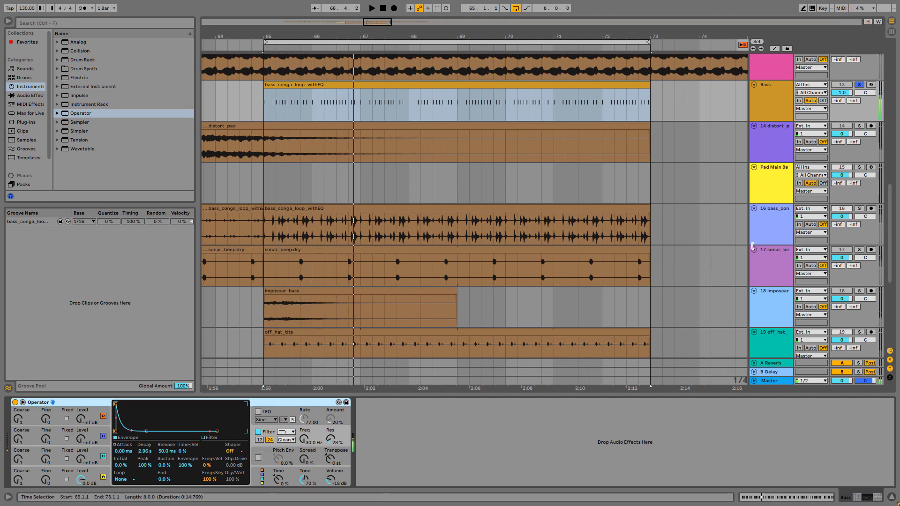
Step: Lower the bass conga clip's gain to 8.13 dB and audition it soloed together with the Bass track
double_click(564, 216)
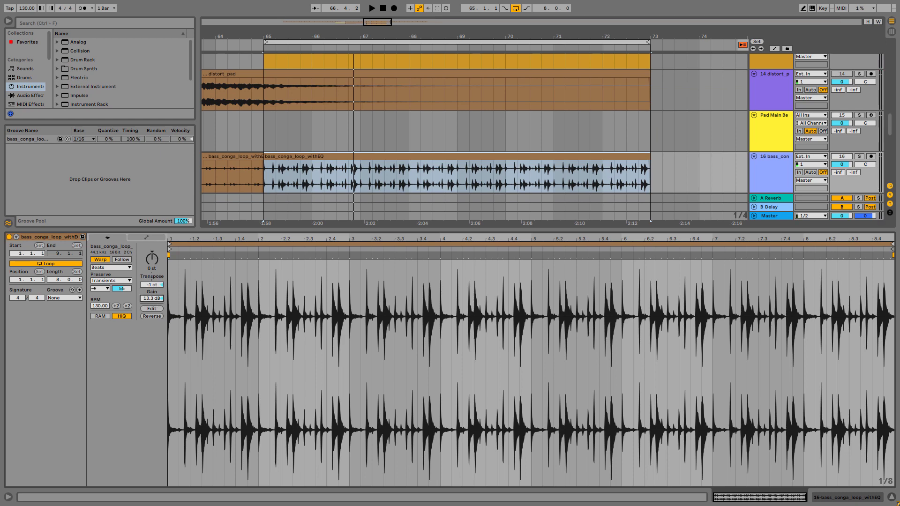
left_click_drag(151, 298, 152, 310)
left_click(861, 158)
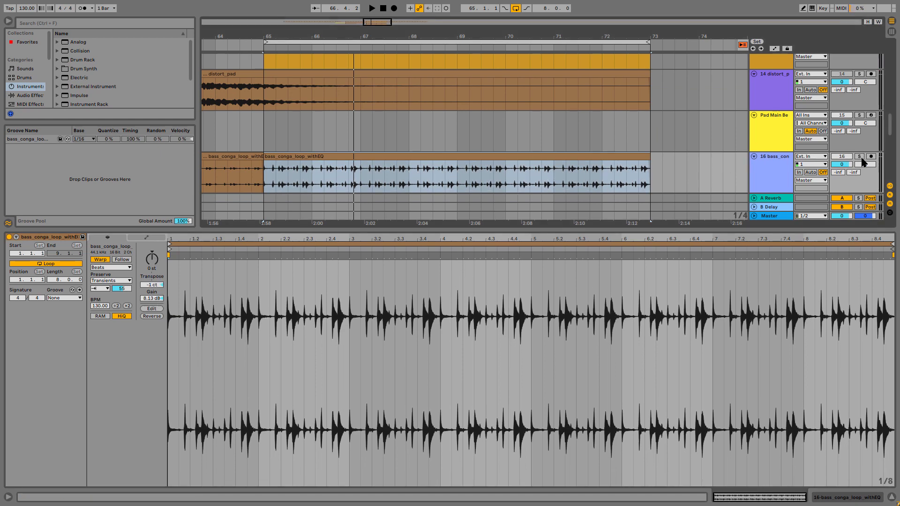
key("space")
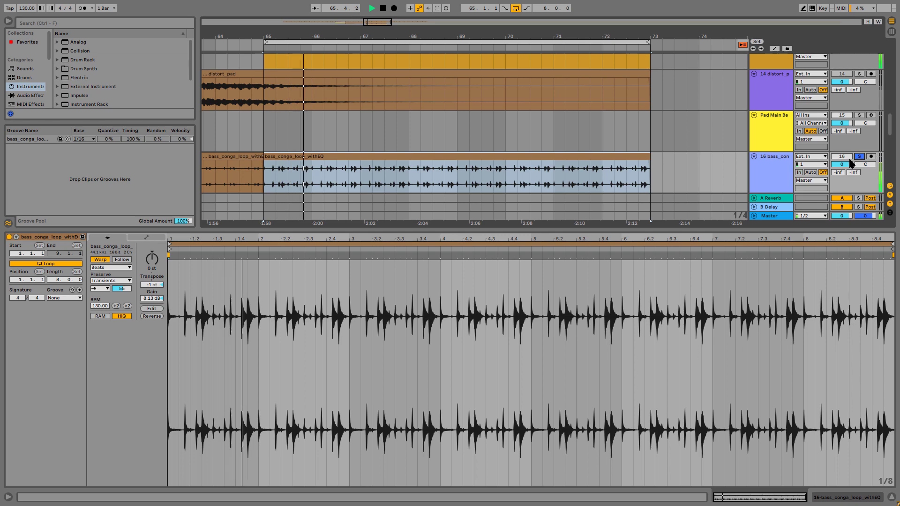
scroll(685, 175, "up", 3)
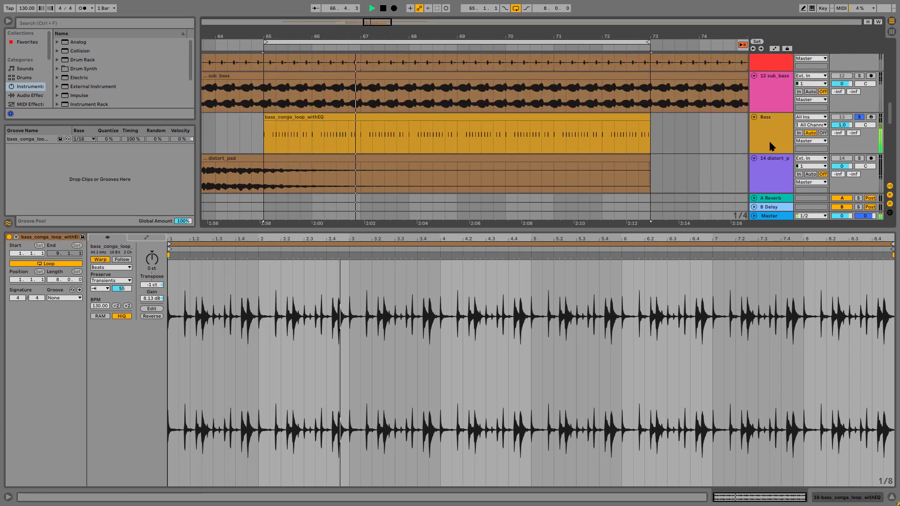
key("space")
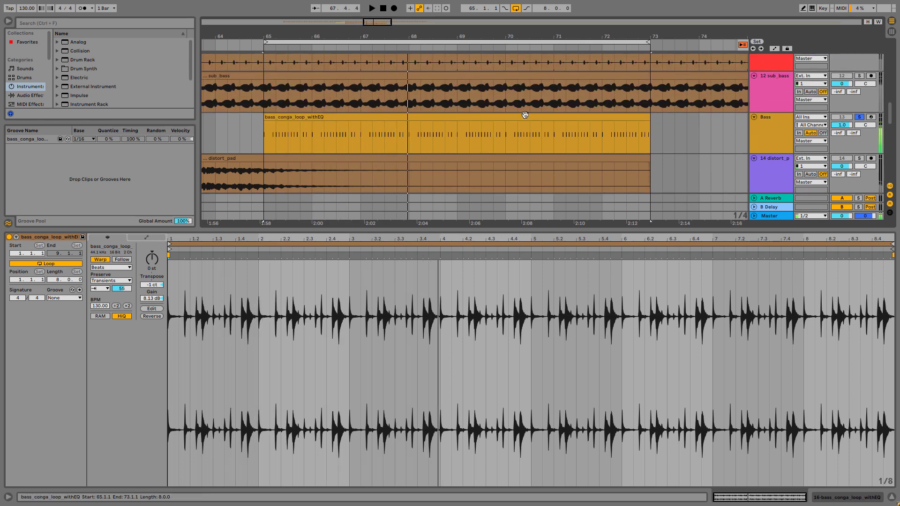
Step: Lengthen all the C1 notes in the Bass track's groove clip and audition the result
left_click(523, 117)
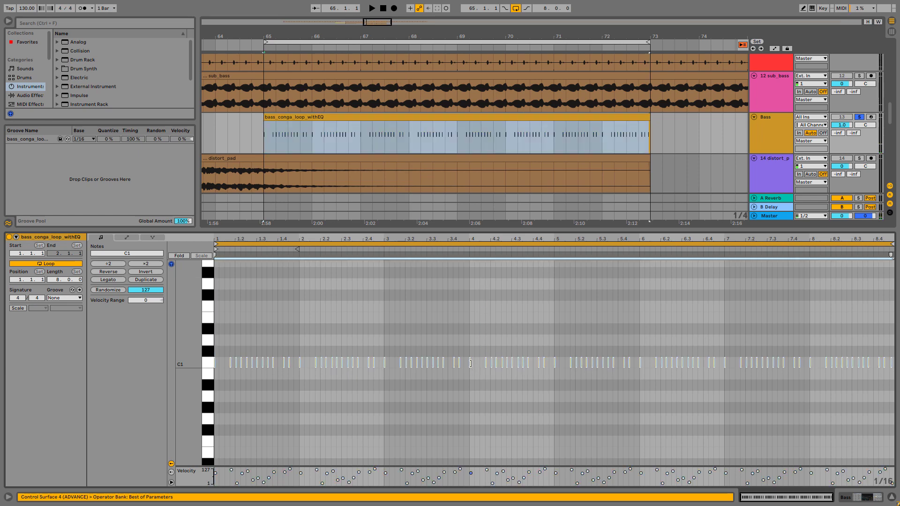
key("ctrl+a")
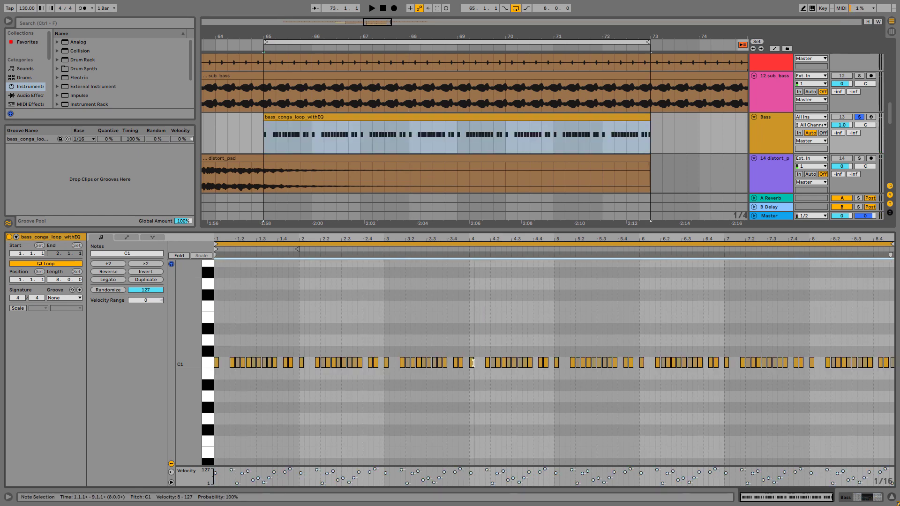
key("space")
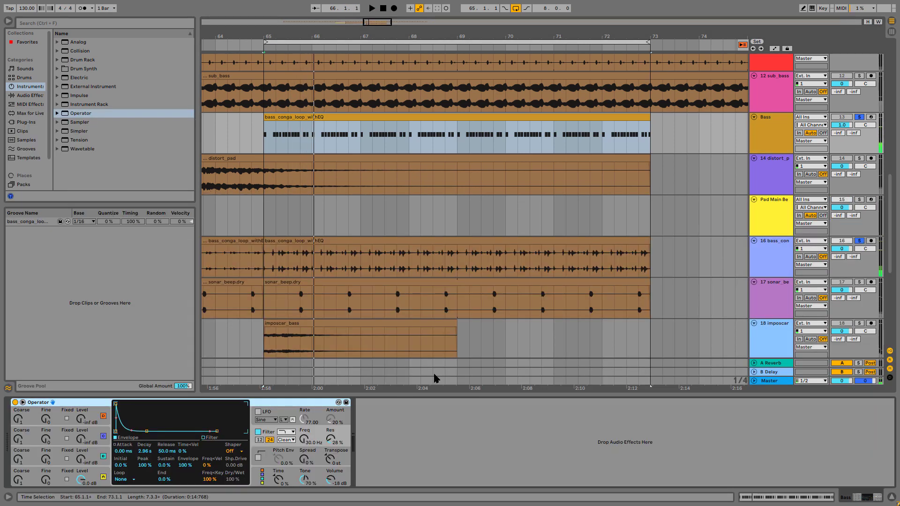
Step: Route Operator's velocity modulation to Filter Freq with an amount of 100 on the Bass track
left_click(277, 473)
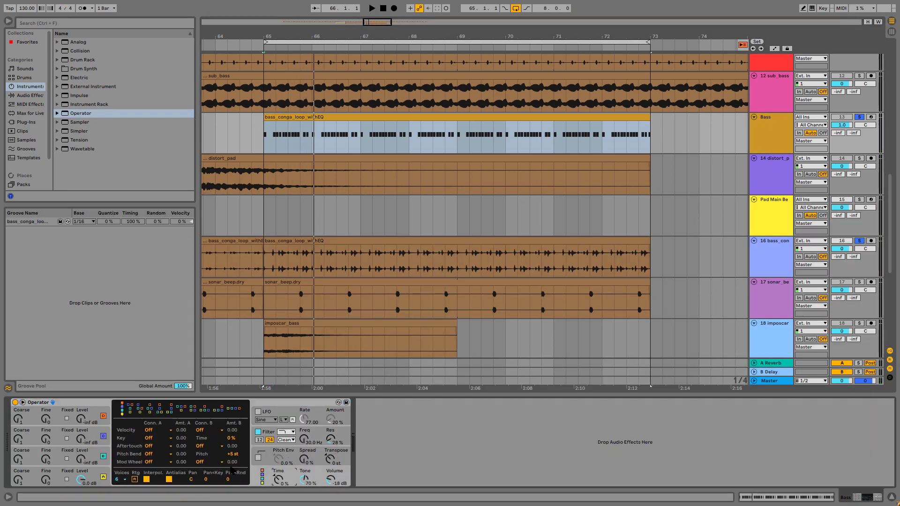
left_click(151, 430)
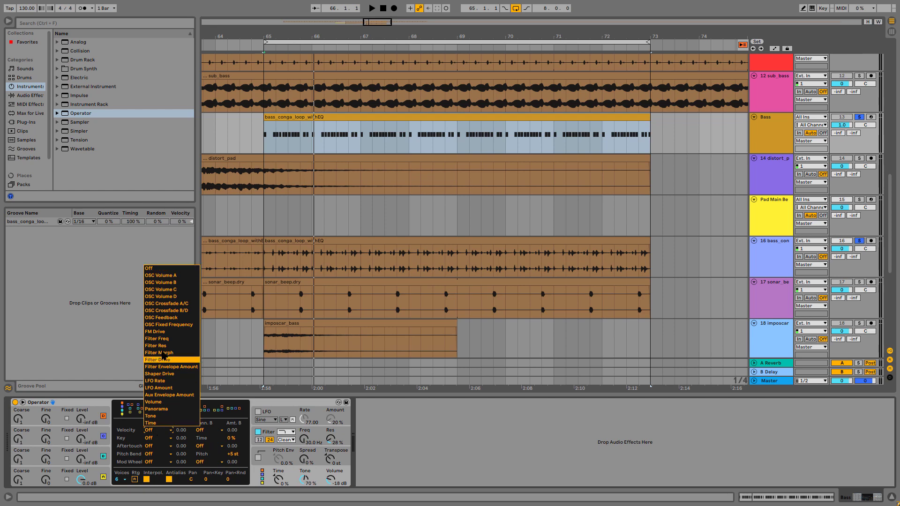
left_click(187, 338)
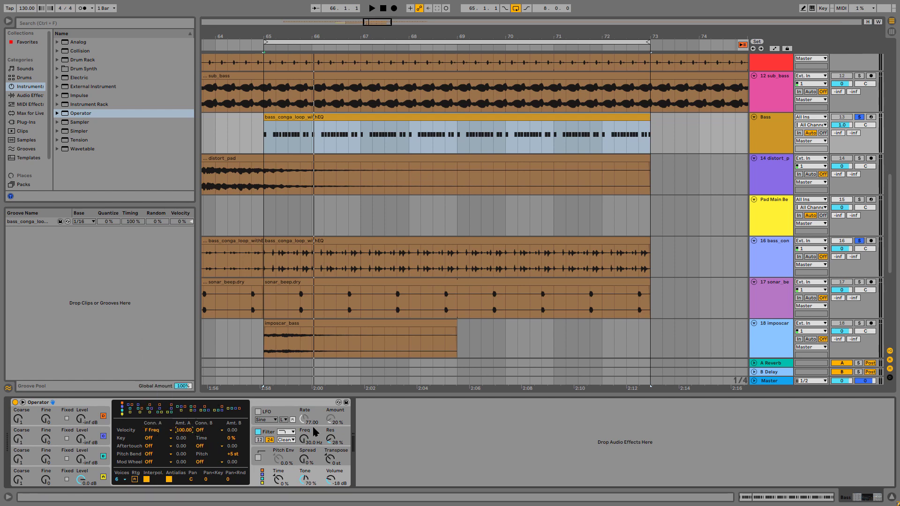
Step: Set Operator's filter envelope amount to 0% and raise the filter frequency to 447 Hz while playing the loop
key("space")
left_click(266, 434)
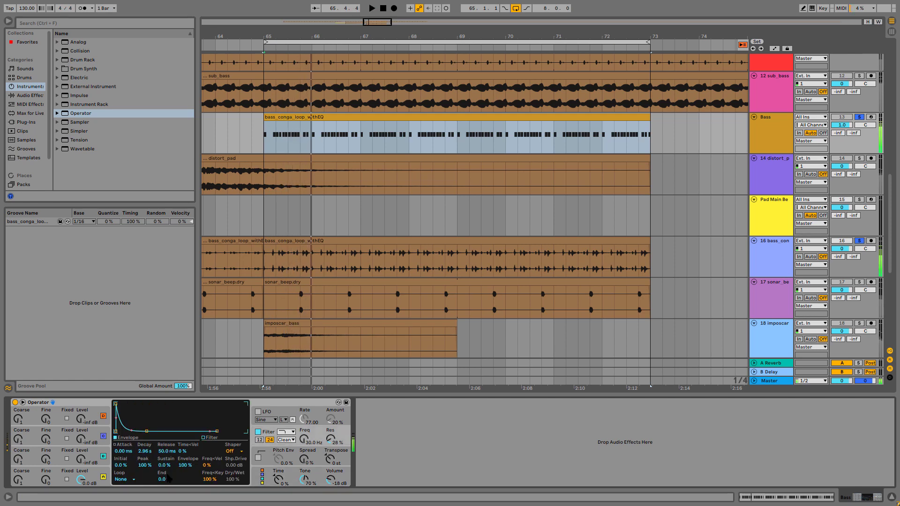
key("space")
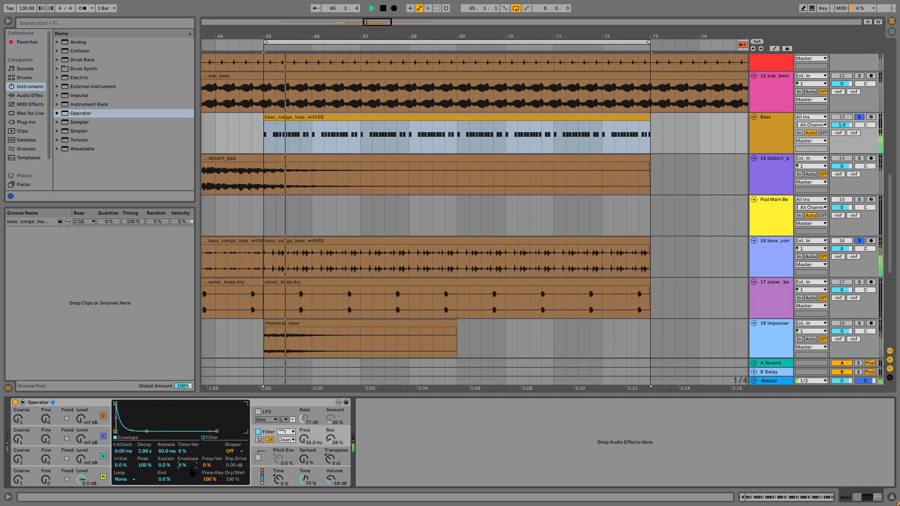
left_click_drag(304, 439, 304, 406)
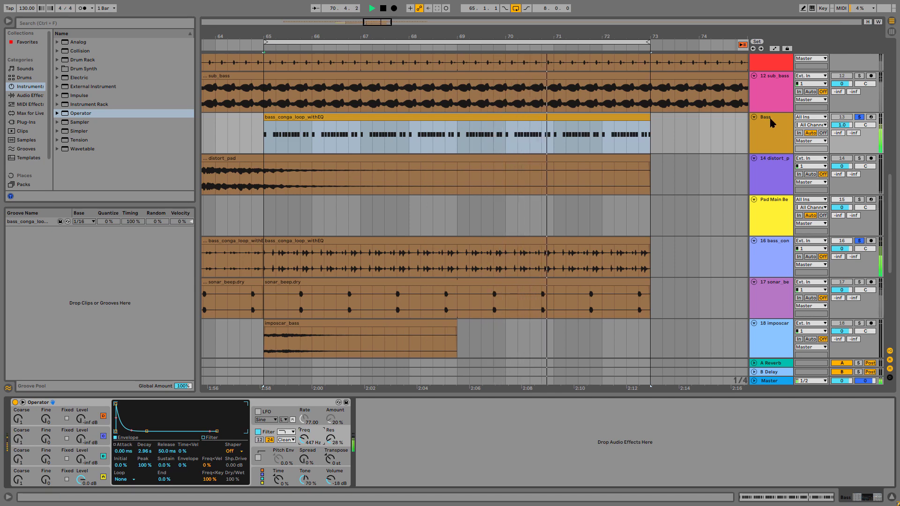
Step: Stop playback and group the Bass track's Operator into an Instrument Rack
left_click(787, 128)
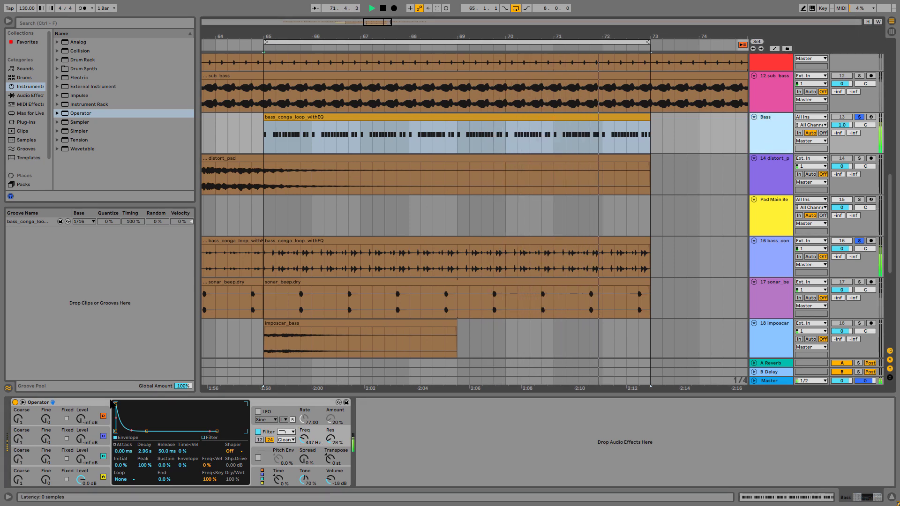
key("space")
right_click(81, 402)
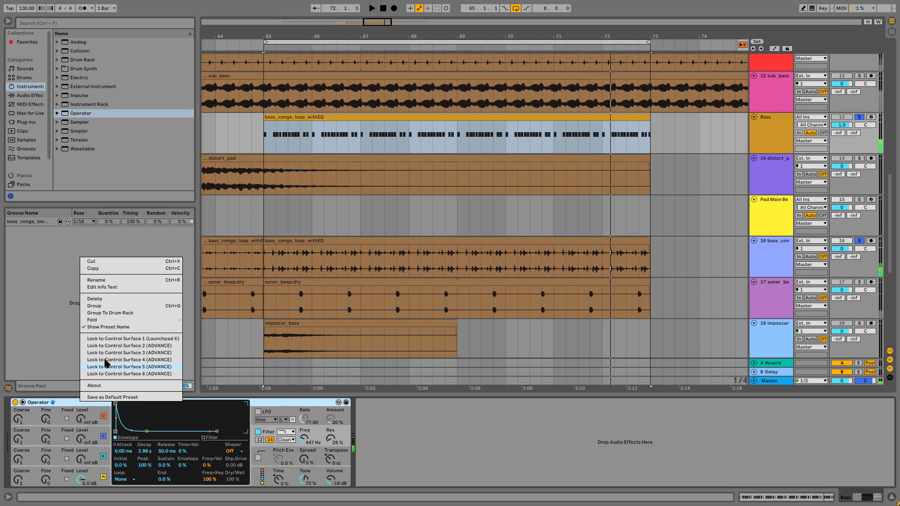
left_click(100, 307)
left_click(17, 431)
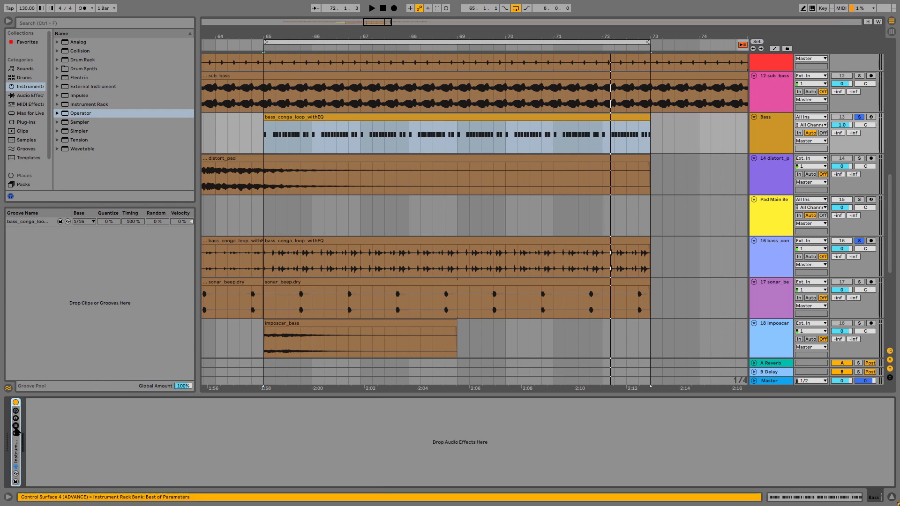
Step: Name the rack's existing chain High and add a second Operator chain named Sub
left_click(16, 426)
left_click(43, 423)
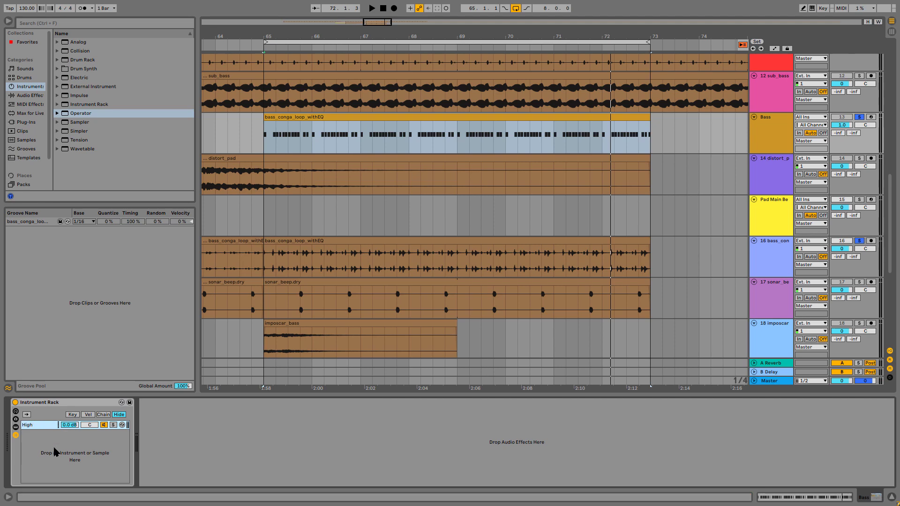
left_click_drag(79, 114, 34, 421)
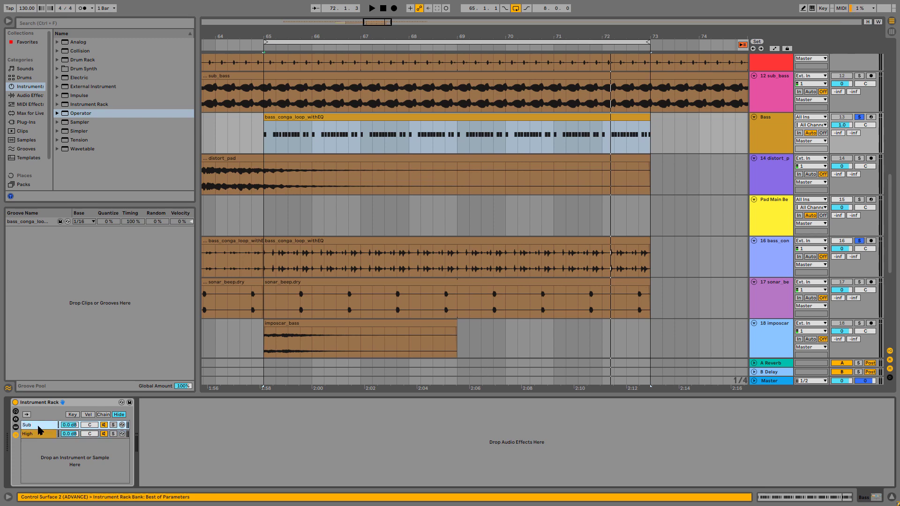
Step: Transpose all notes in the Bass clip up three semitones and down an octave to D#0, and play the loop
double_click(347, 116)
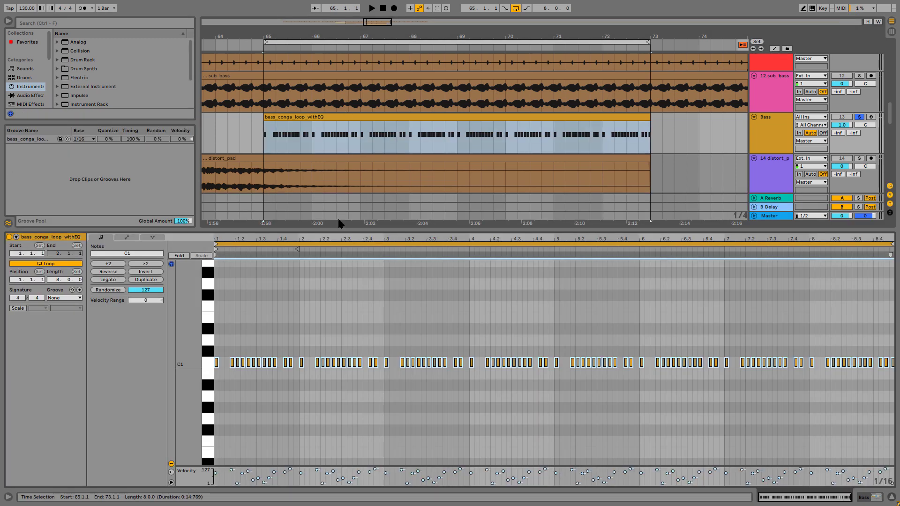
key("Up")
key("Up")
key("Up")
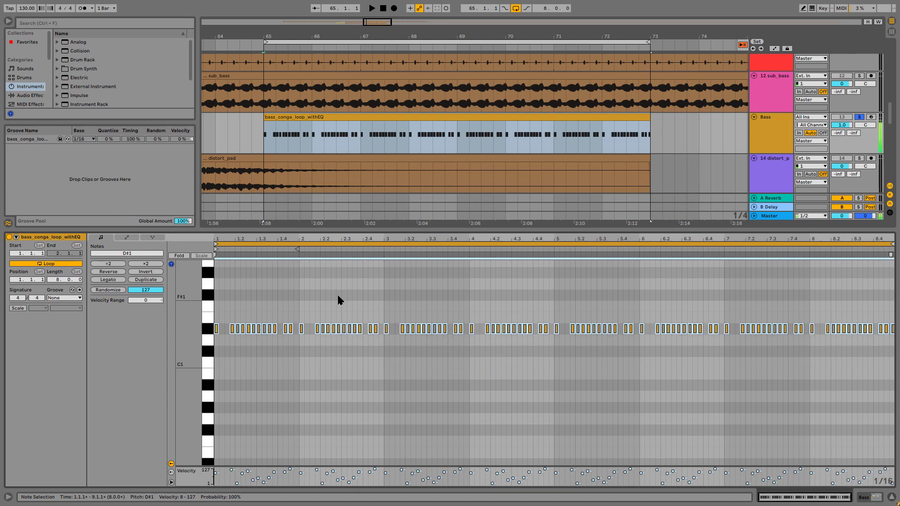
key("shift+Down")
key("space")
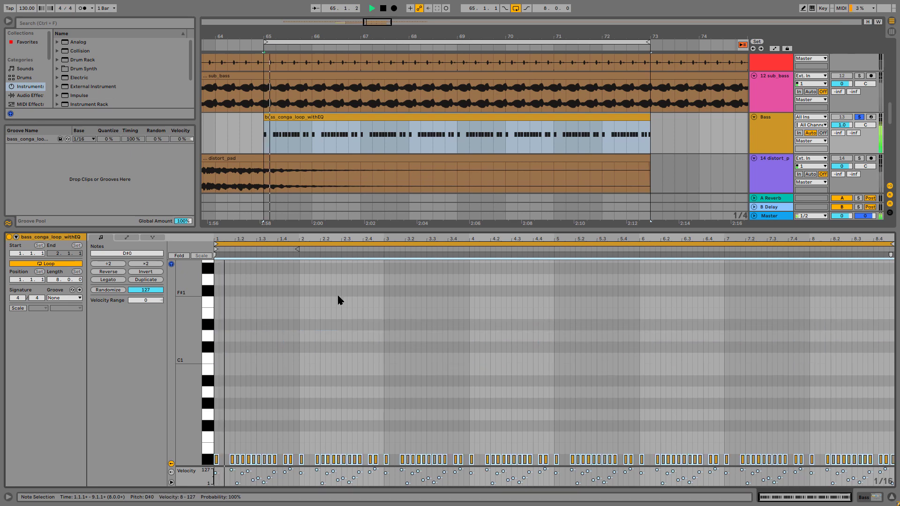
scroll(358, 292, "down", 1)
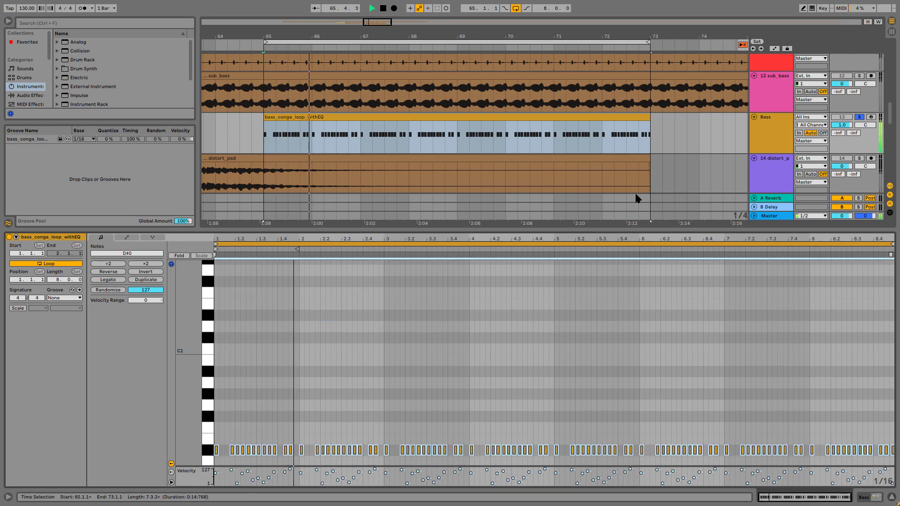
Step: Add an EQ Eight to the High chain of the Bass track's Instrument Rack
left_click(764, 122)
left_click(43, 437)
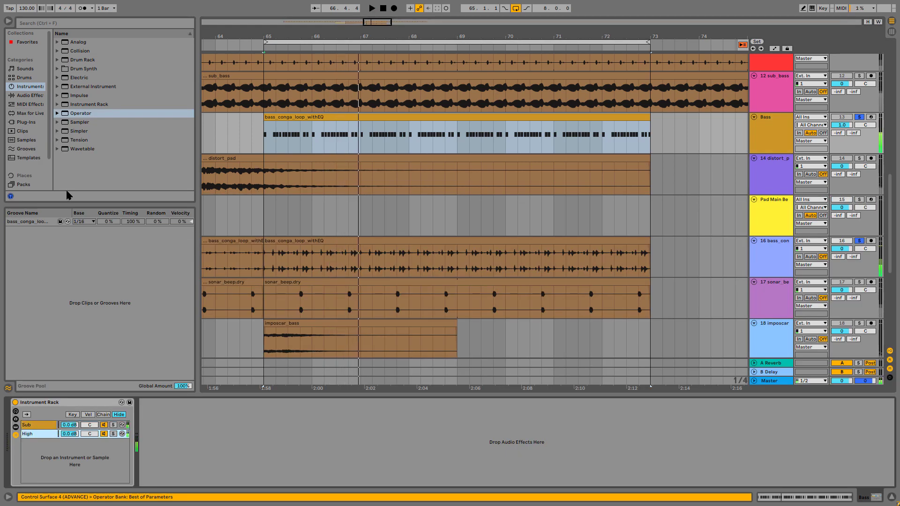
left_click(29, 95)
scroll(108, 126, "up", 1)
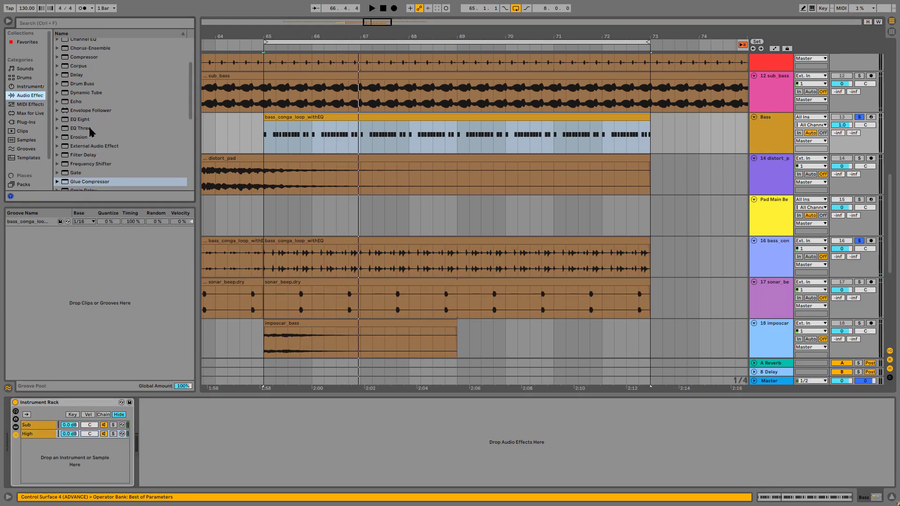
left_click_drag(78, 120, 39, 437)
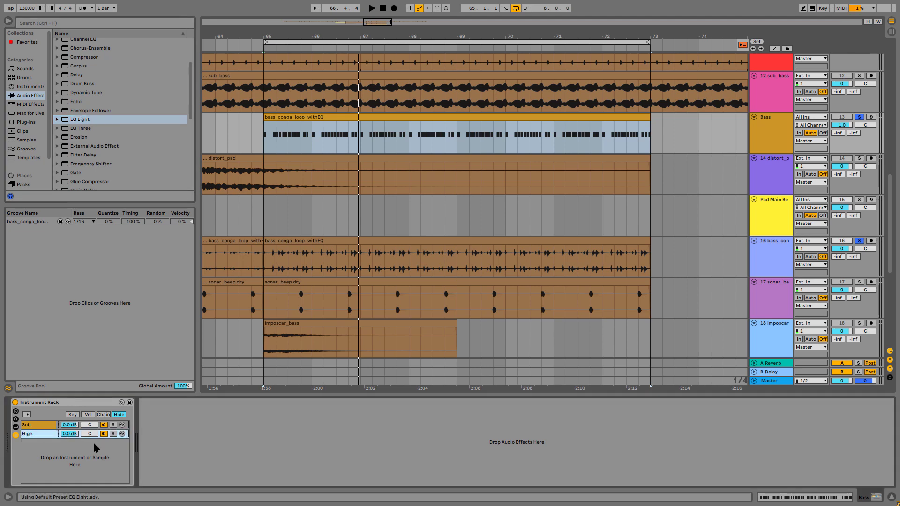
Step: Make band 1 of the High chain's EQ Eight a steep low cut at 120 Hz
left_click(515, 474)
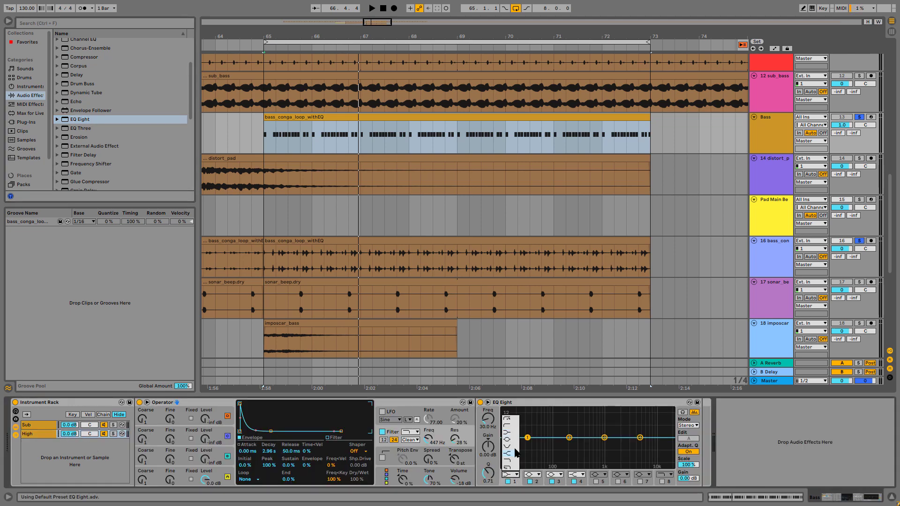
left_click(508, 420)
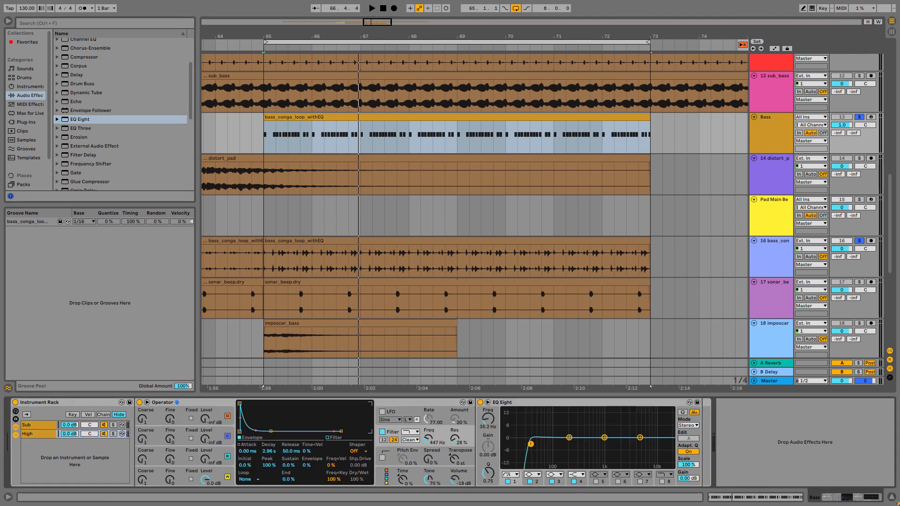
left_click_drag(531, 444, 556, 443)
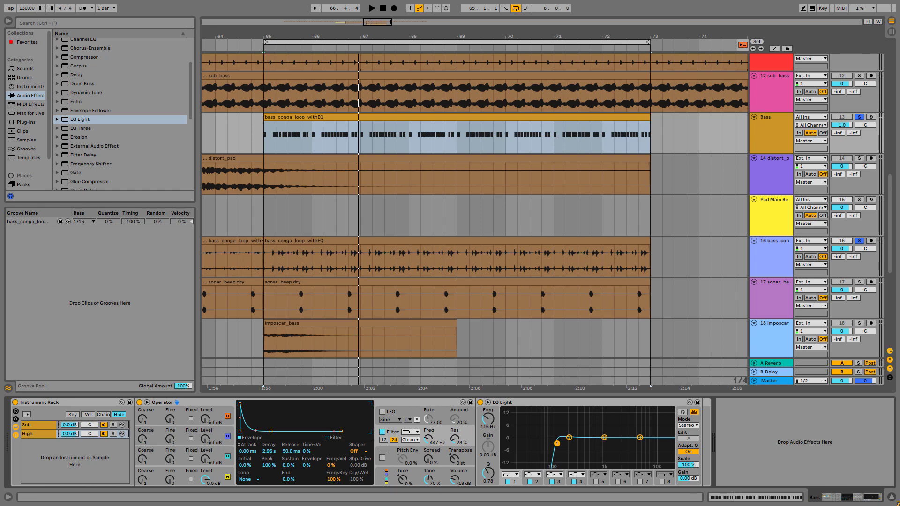
left_click(490, 426)
type("40")
key("Return")
type("120")
key("Return")
Step: Solo the Sub chain and shorten its Operator's release to 1.83 ms, auditioning the loop
key("space")
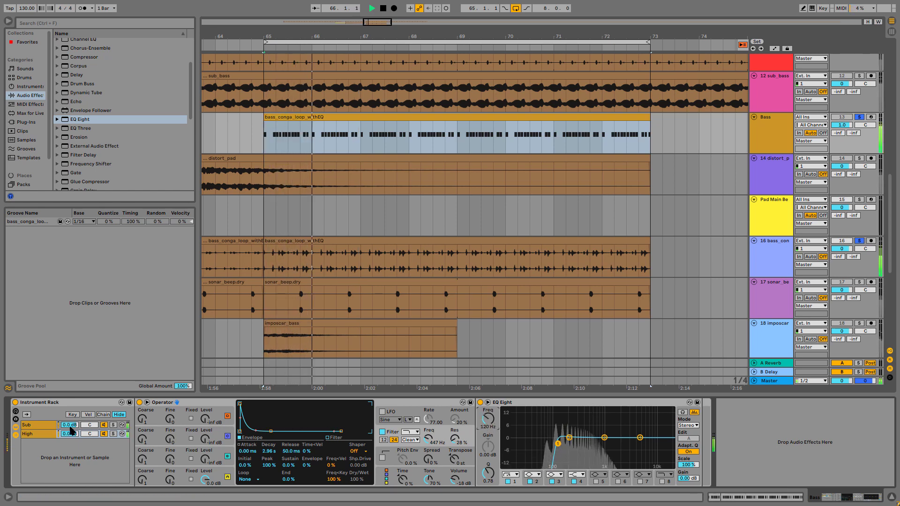
left_click(113, 425)
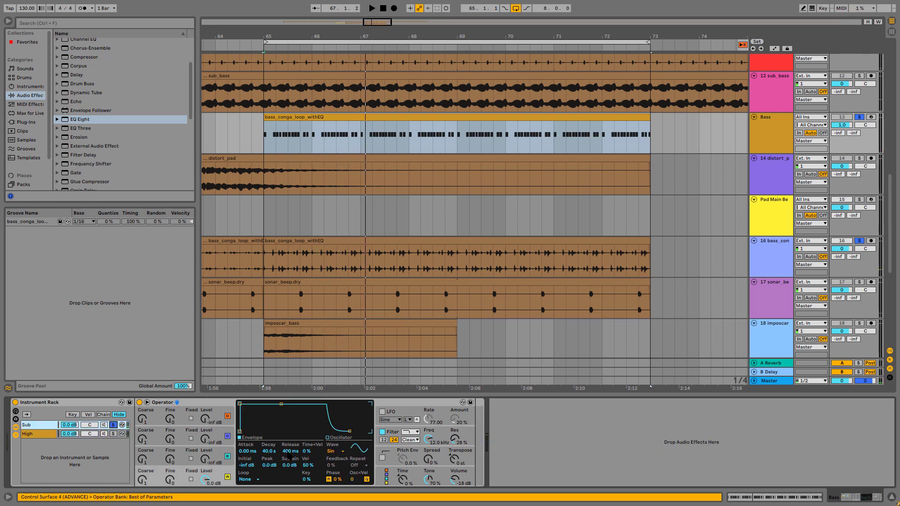
left_click_drag(289, 453, 289, 473)
key("space")
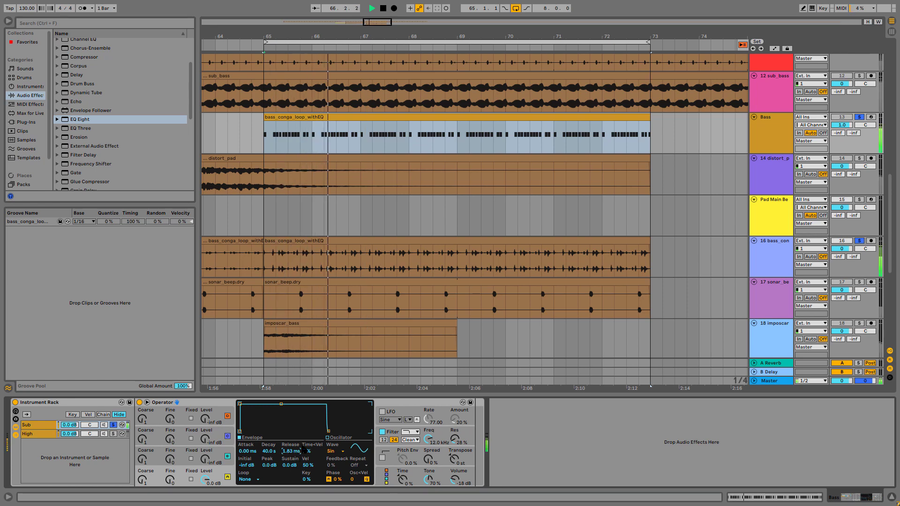
Step: Solo the High chain instead of Sub, take the bass conga track out of solo, and play the loop
left_click(113, 433)
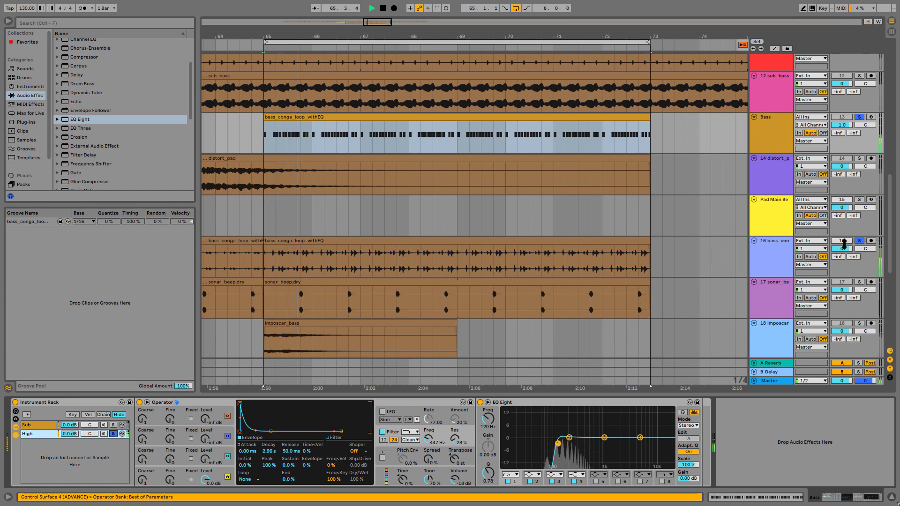
key("space")
left_click(859, 242)
key("space")
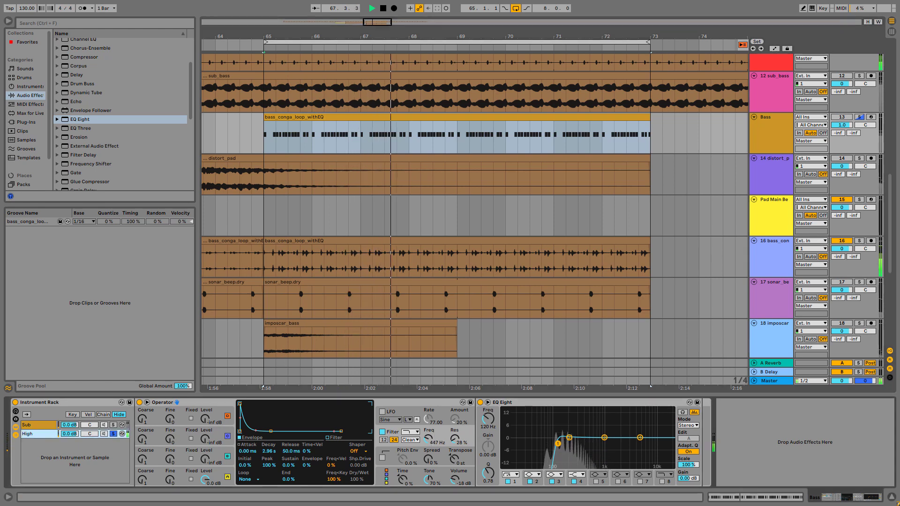
Step: Unsolo the High chain with the Bass track active and set its Operator's filter frequency to 914 Hz during playback
left_click_drag(428, 439, 428, 418)
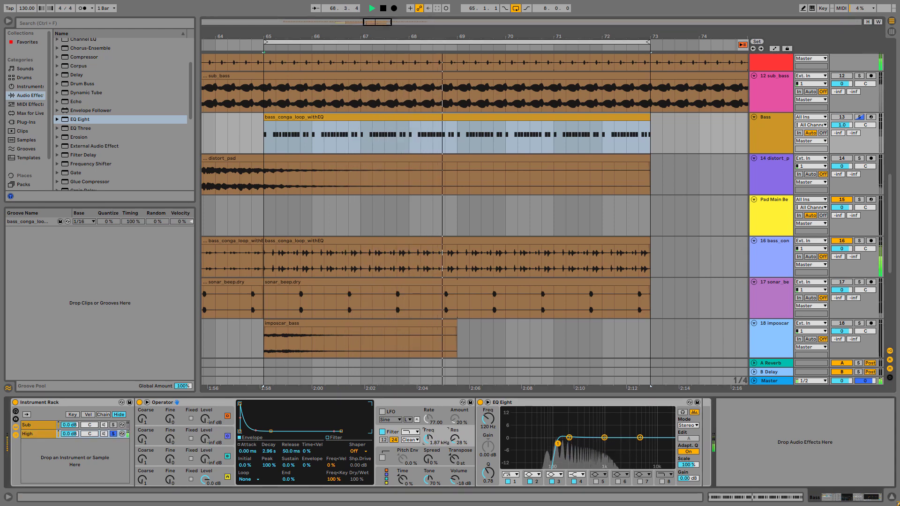
key("space")
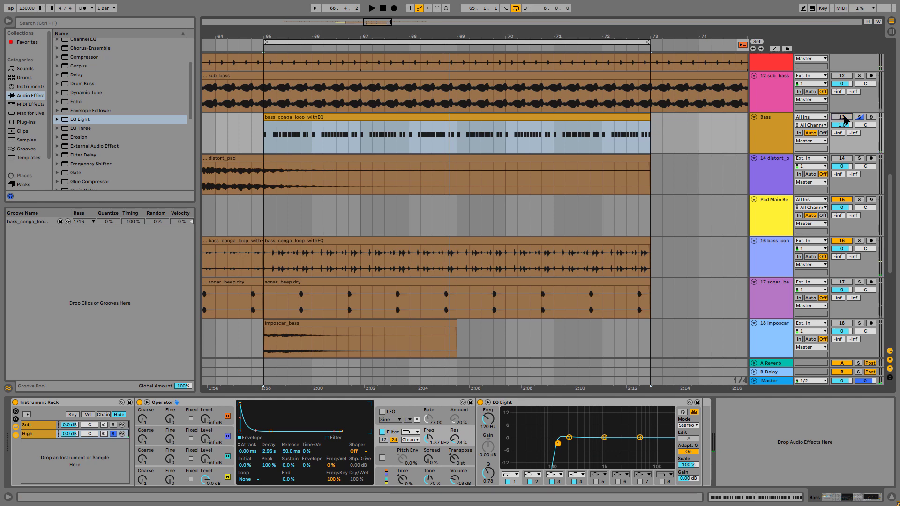
key("space")
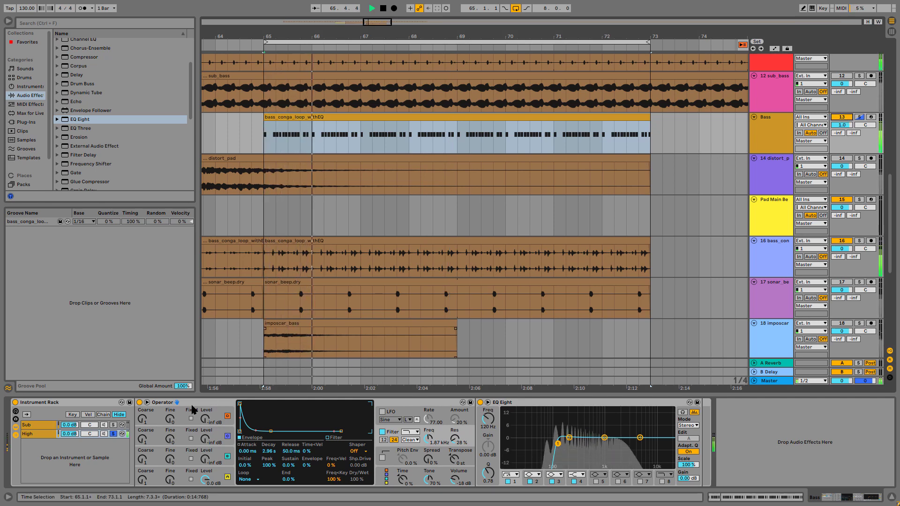
left_click(113, 434)
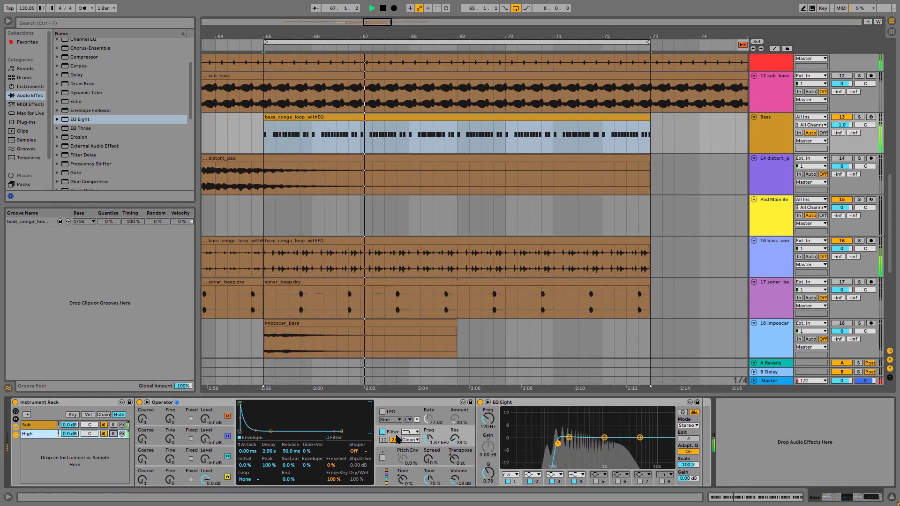
left_click_drag(428, 440, 429, 448)
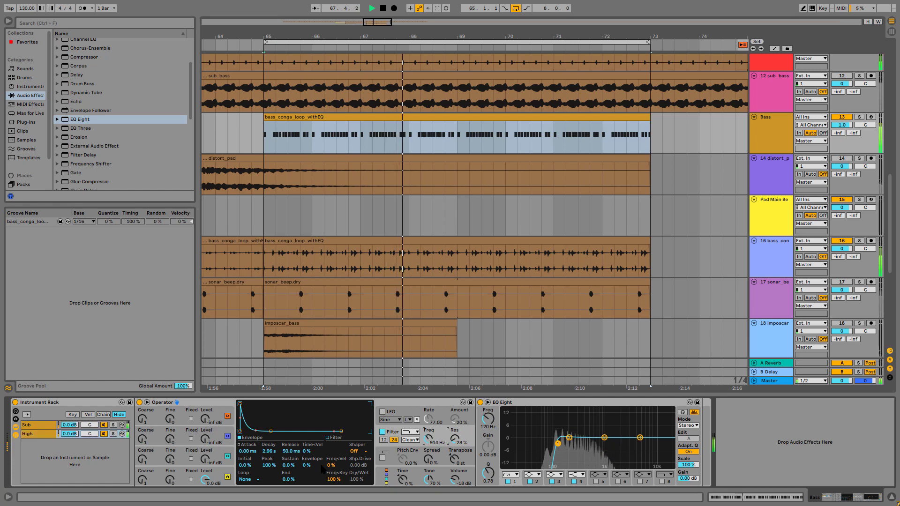
Step: Shorten the oscillator envelope release of the High chain's Operator to 40.7 ms while auditioning the loop
left_click(207, 476)
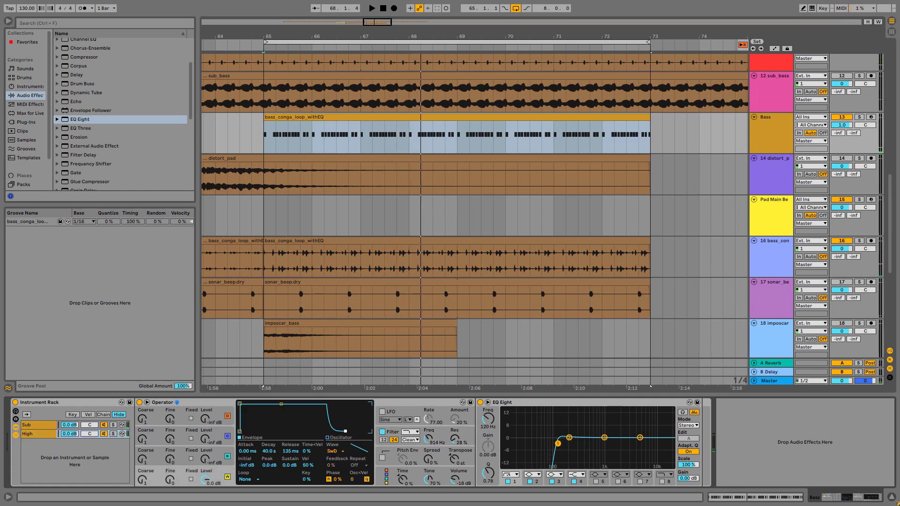
key("space")
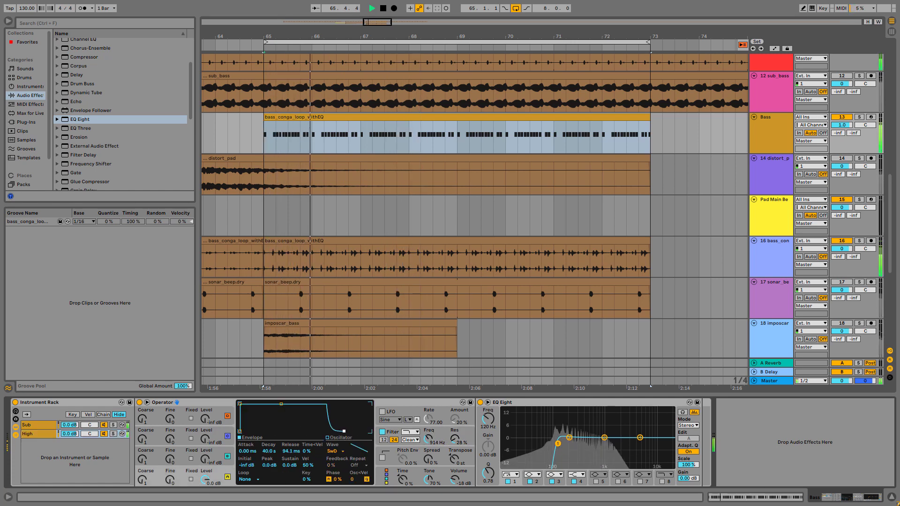
left_click_drag(344, 431, 341, 431)
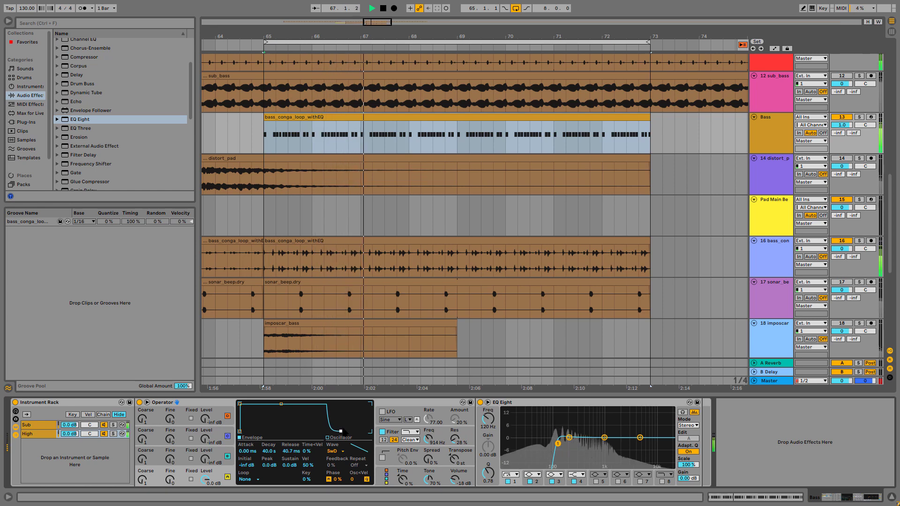
key("space")
Step: Replace the High chain's Operator with the u-he Diva VST3 plug-in
left_click(29, 114)
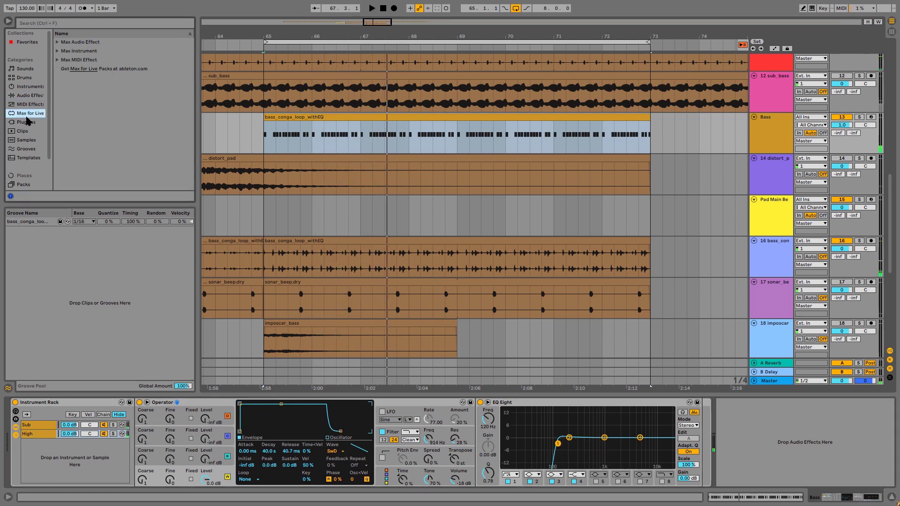
left_click(29, 122)
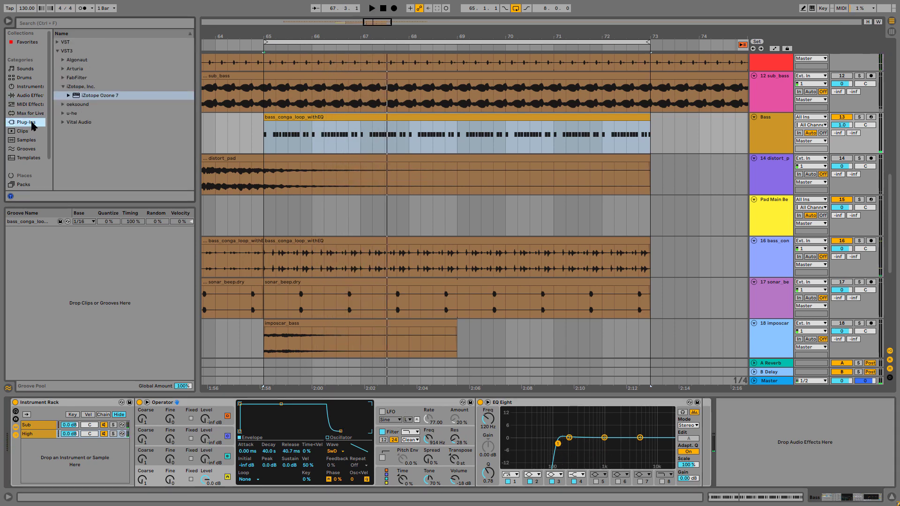
left_click(61, 113)
left_click(84, 113)
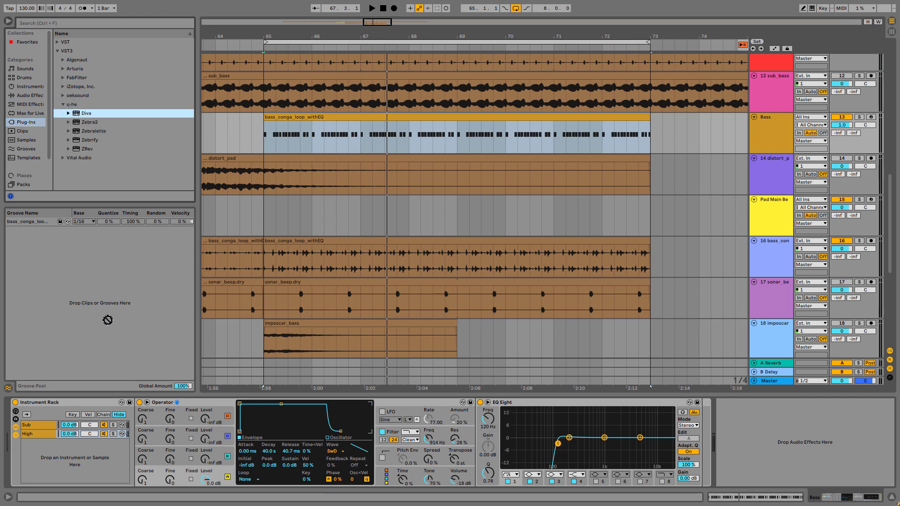
left_click_drag(100, 363, 170, 415)
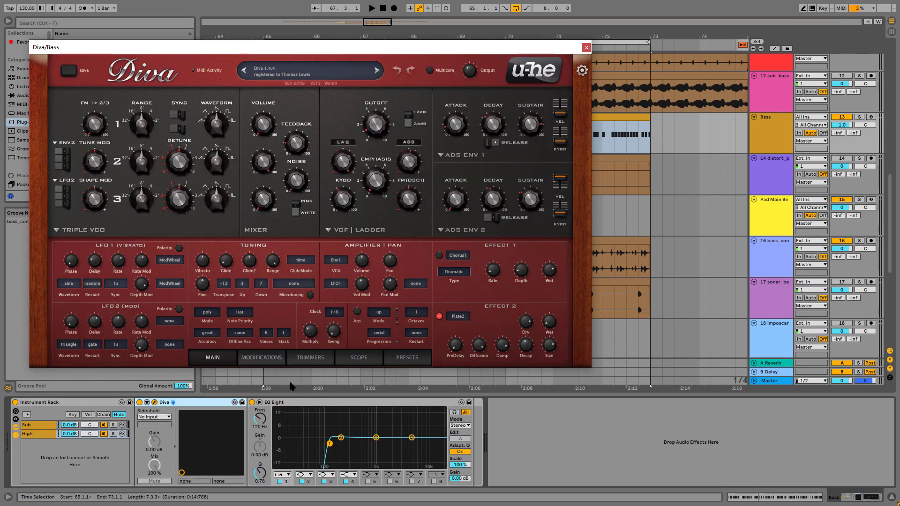
Step: Load the XS Warm Bass preset from Diva's 1 BASS folder and play the loop
left_click(407, 357)
left_click(96, 133)
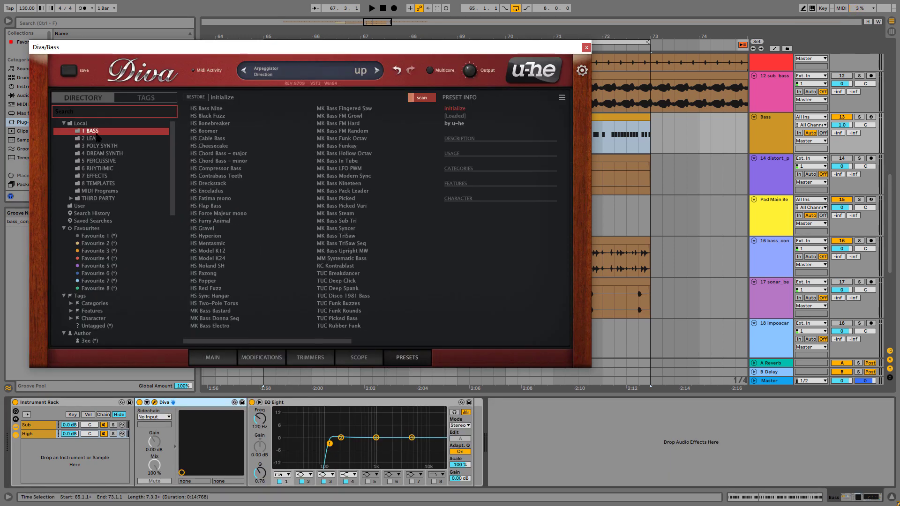
scroll(348, 230, "down", 1)
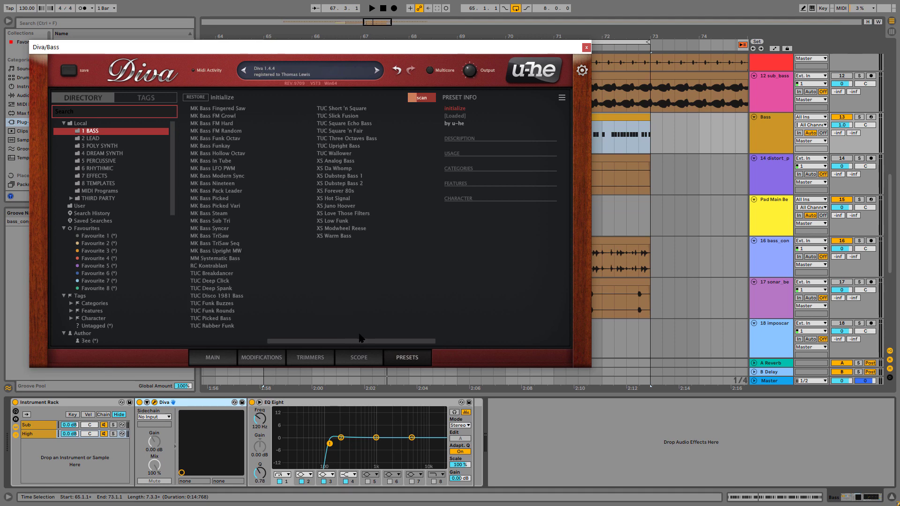
left_click(346, 236)
key("space")
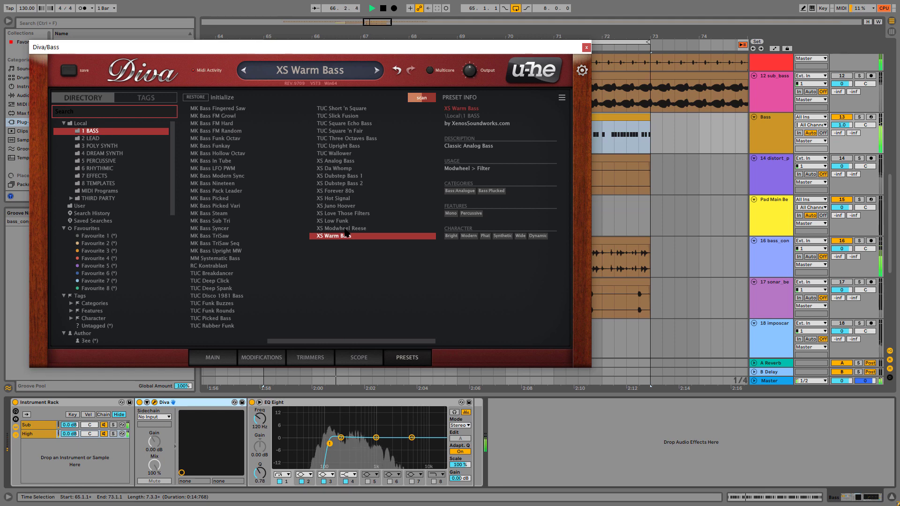
Step: Audition Diva's XS Modwheel Reese, XS Low Funk and XS Love Those Filters bass presets, stop playback and close the plug-in window
left_click(346, 230)
left_click(352, 219)
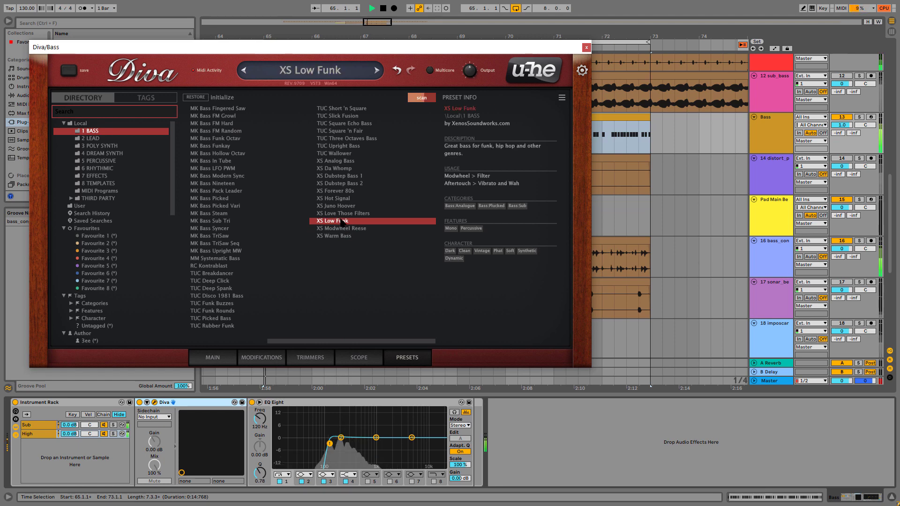
left_click(353, 214)
key("space")
key("space")
key("space")
left_click(587, 48)
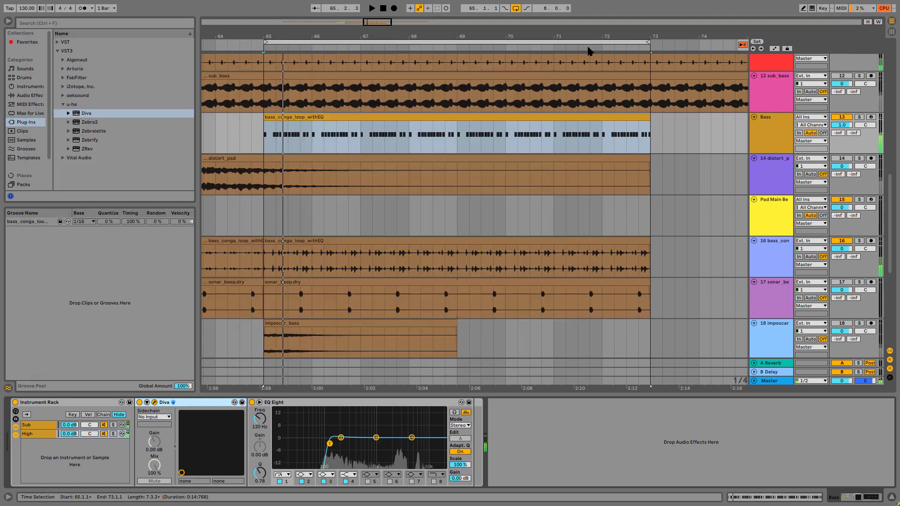
Step: Insert a Pitch MIDI effect before Diva in the High chain and set its pitch to +12 st
left_click(32, 87)
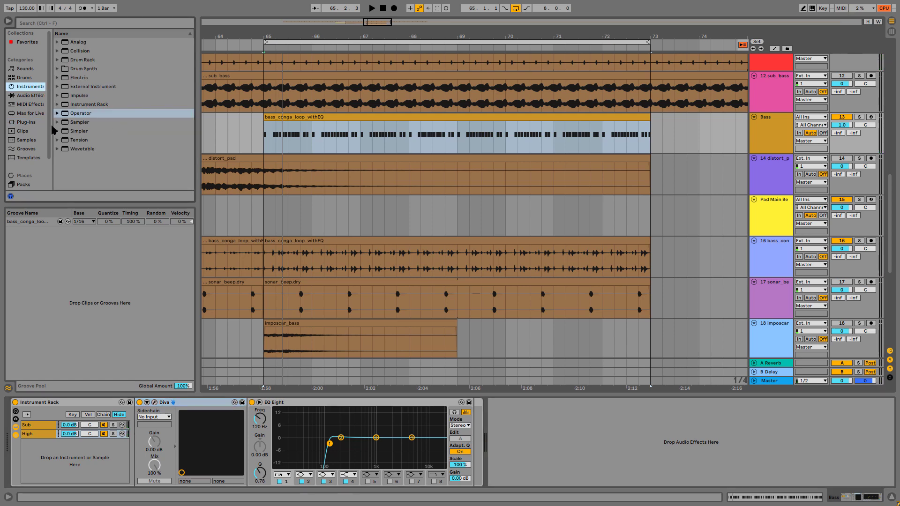
left_click(31, 104)
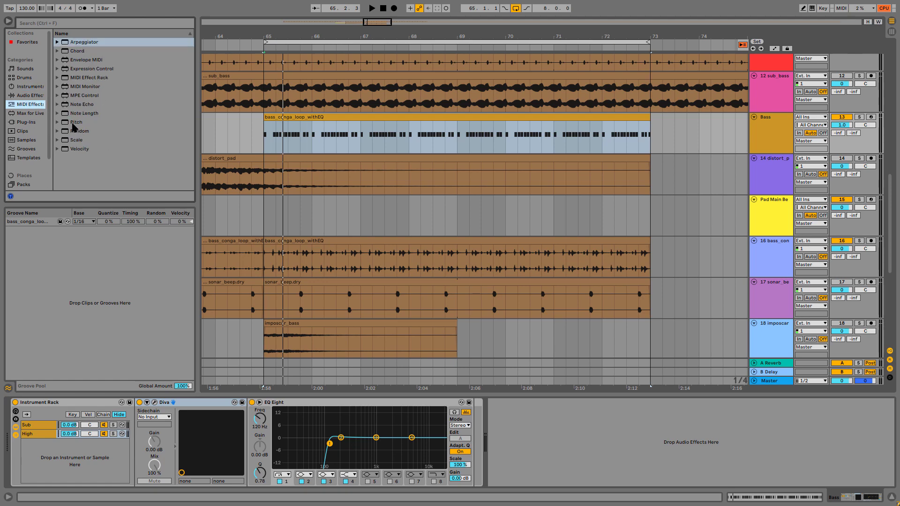
left_click_drag(73, 123, 126, 244)
left_click_drag(133, 323, 141, 422)
left_click(155, 426)
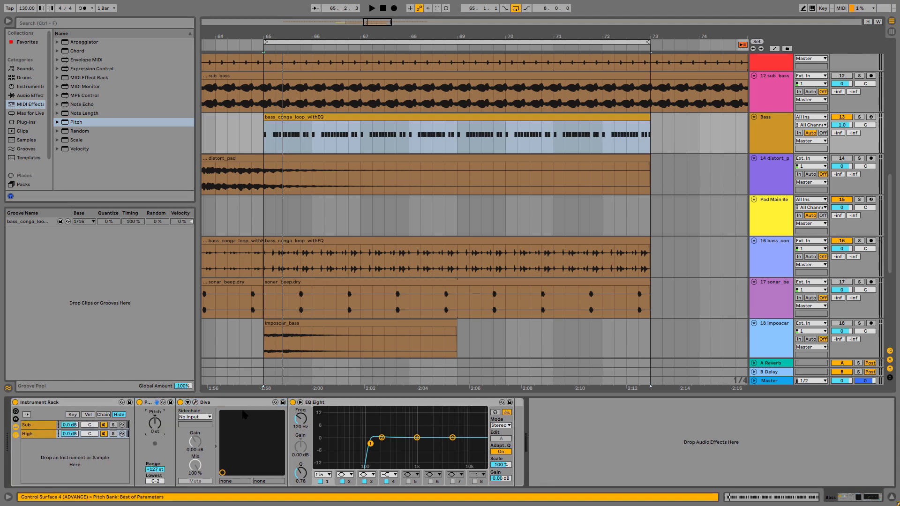
Step: Reopen Diva, compare TUC Funk Rounds, load the TUC Picked Bass preset and play the loop
left_click(195, 402)
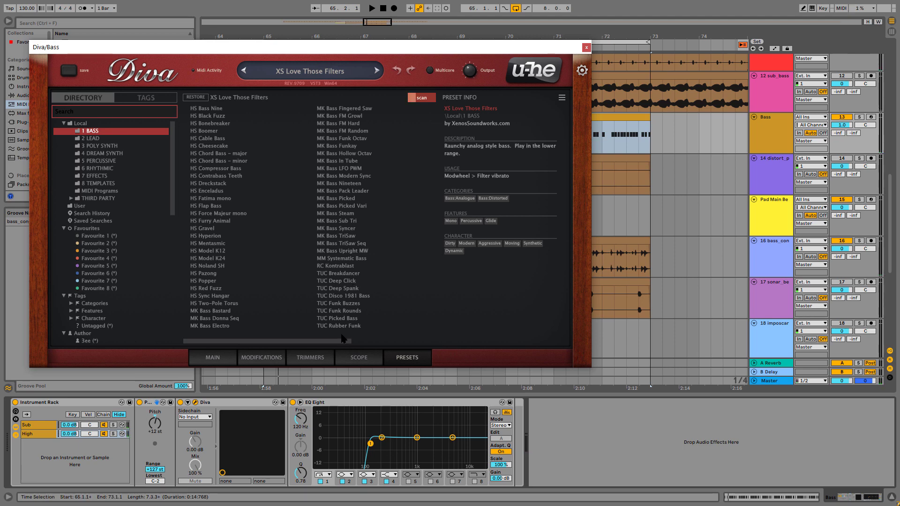
left_click(343, 320)
left_click(345, 312)
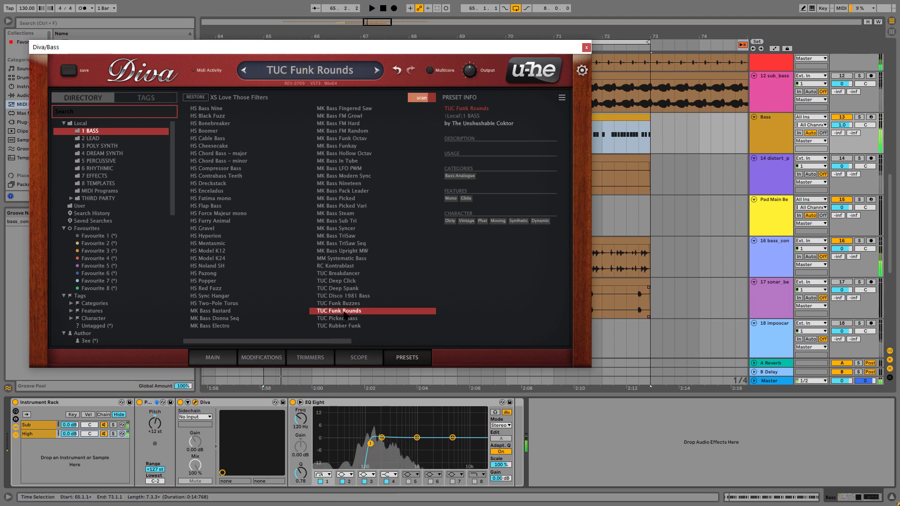
left_click(348, 320)
key("space")
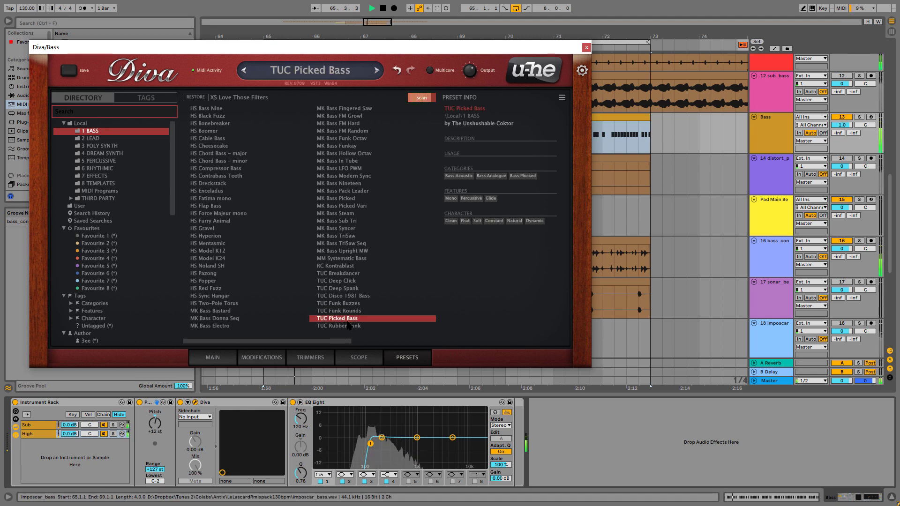
Step: Solo the Bass track and the High chain of its Instrument Rack
left_click(859, 117)
scroll(704, 211, "up", 5)
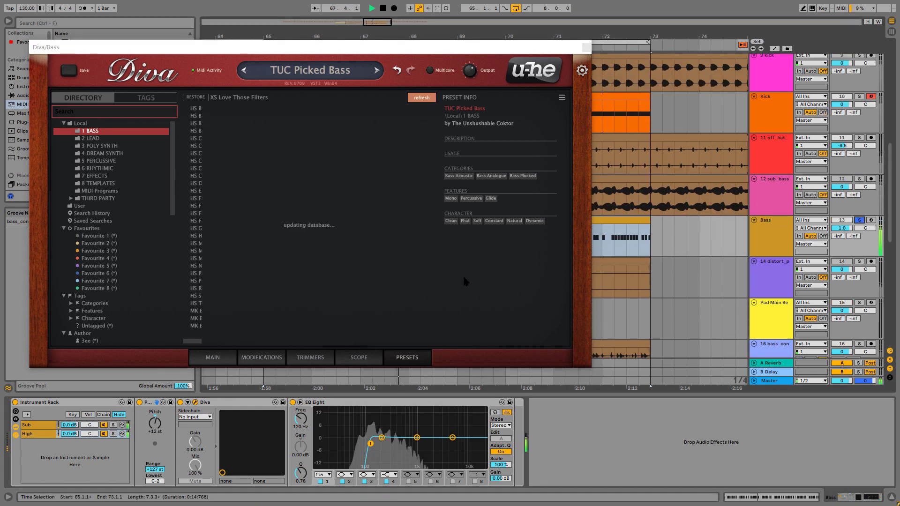
left_click(113, 433)
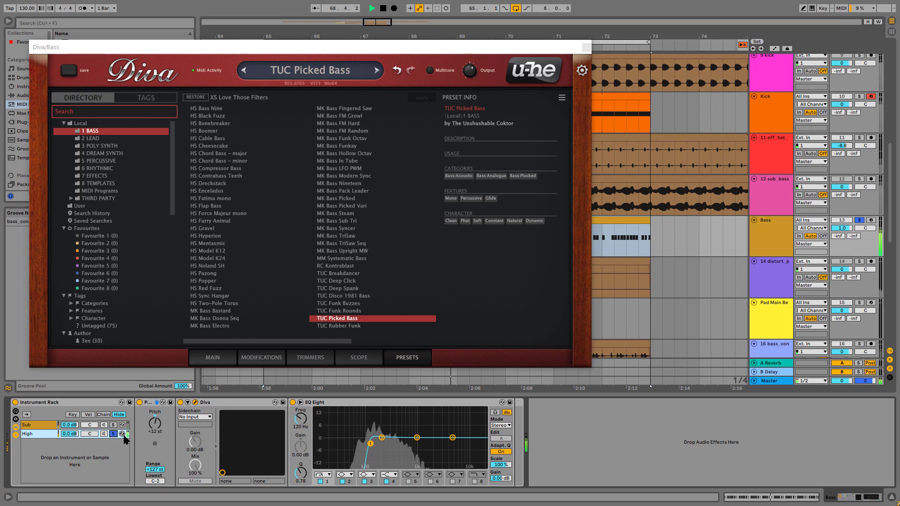
Step: Adjust the ladder filter's modulation depth and set its cutoff to 46.50 on Diva's main page, briefly bypassing the Pitch effect to compare
left_click(213, 358)
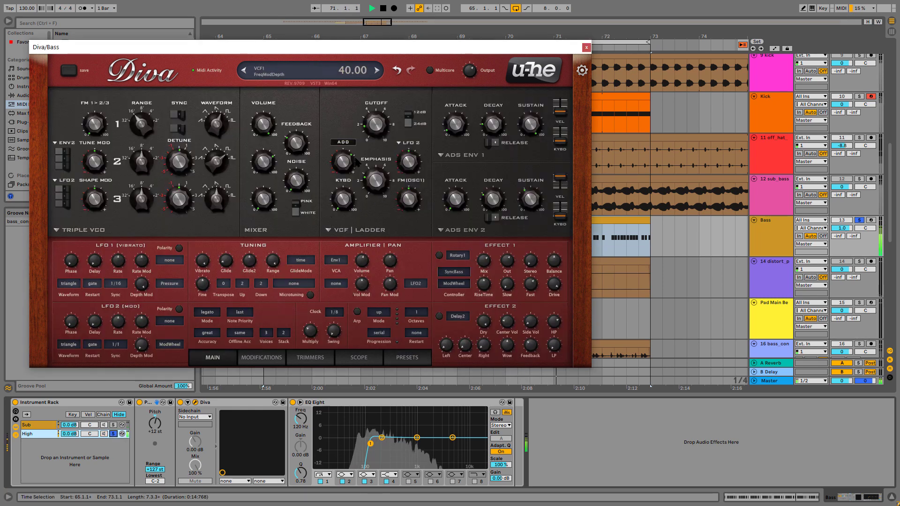
left_click_drag(347, 162, 378, 136)
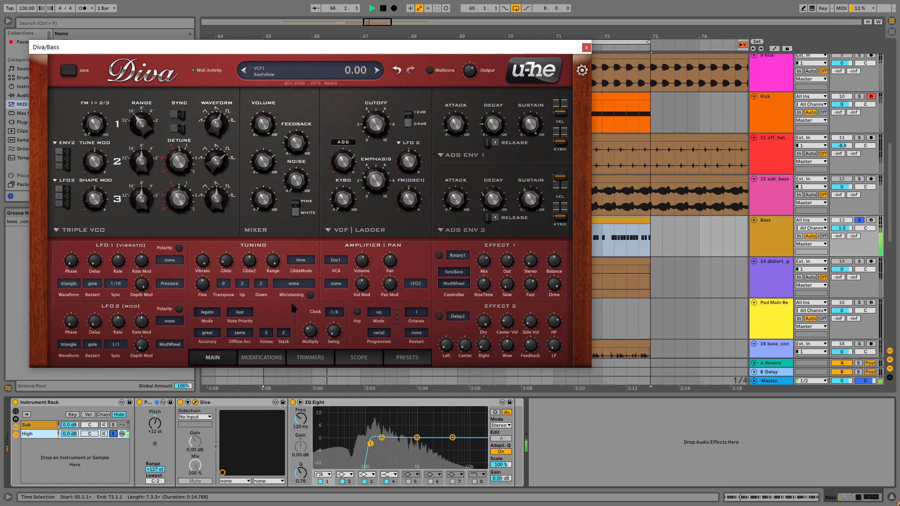
left_click(140, 402)
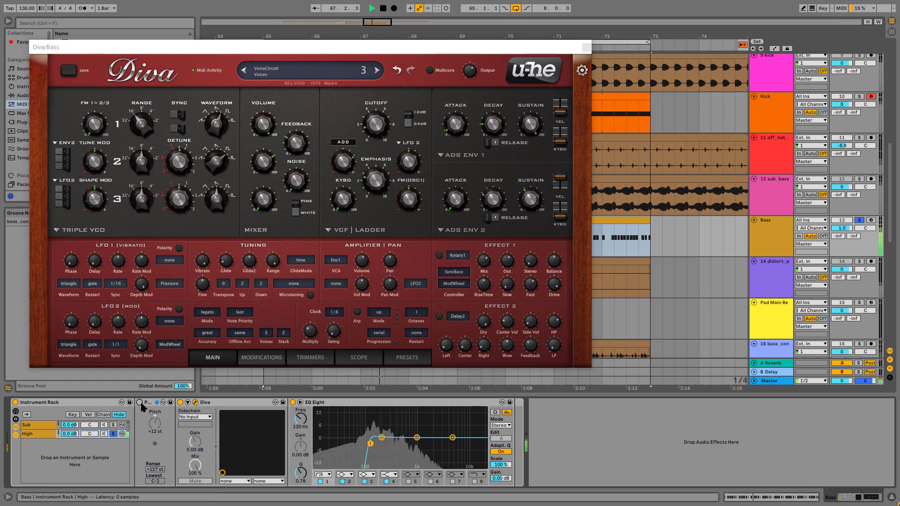
left_click(141, 402)
left_click(380, 124)
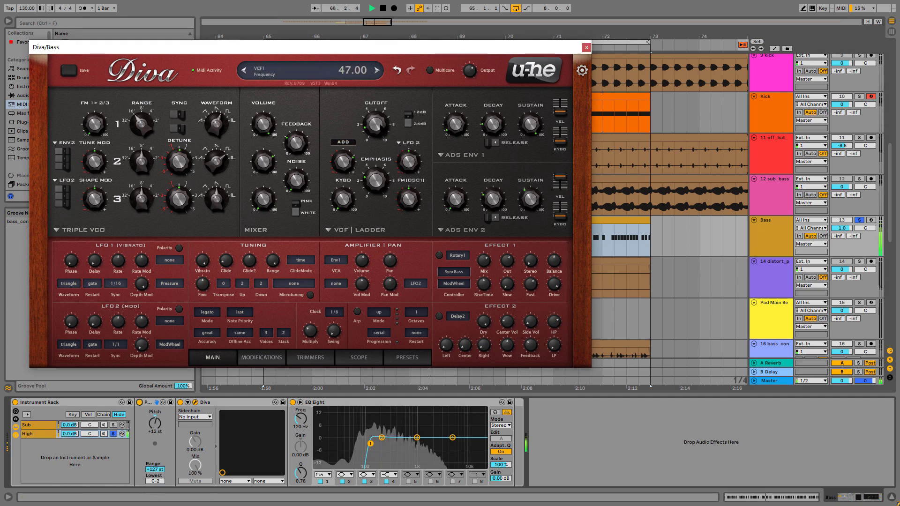
left_click_drag(345, 163, 378, 123)
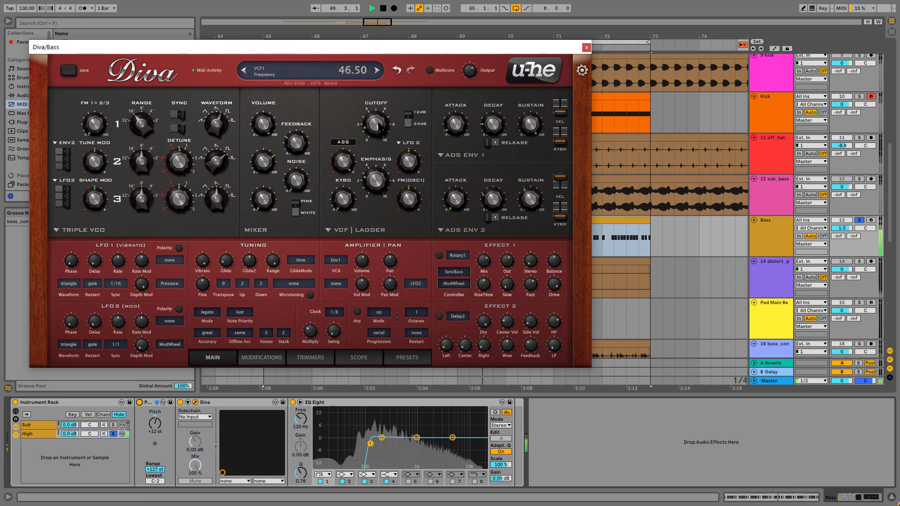
Step: Assign Env1 and Velocity as the two cutoff modulation sources of Diva's ladder filter
left_click(343, 142)
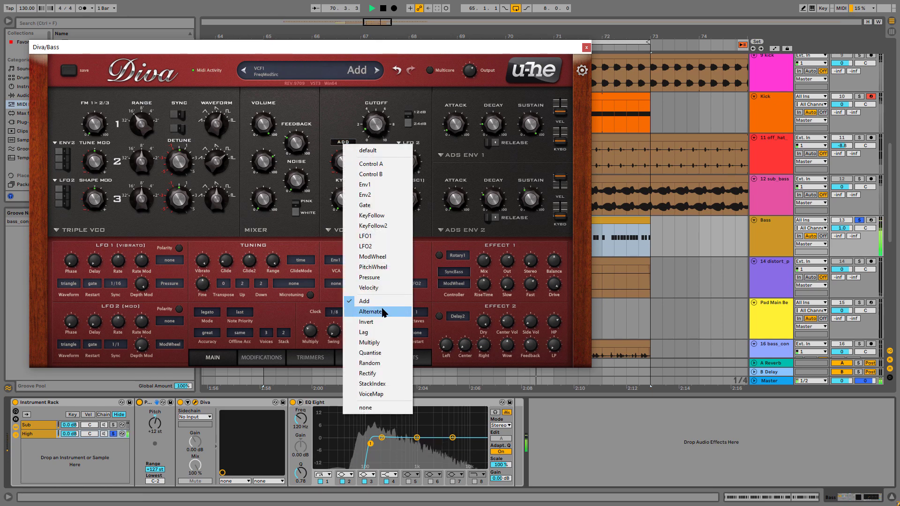
left_click(389, 185)
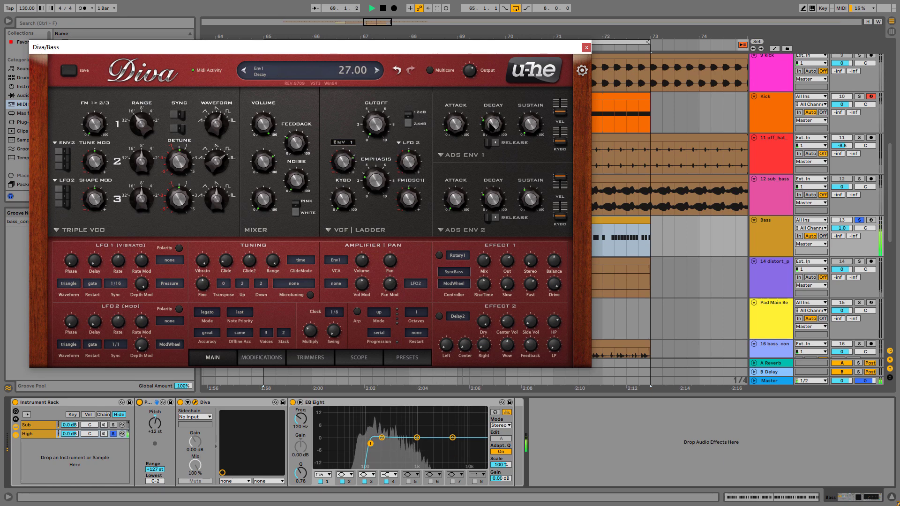
left_click(346, 143)
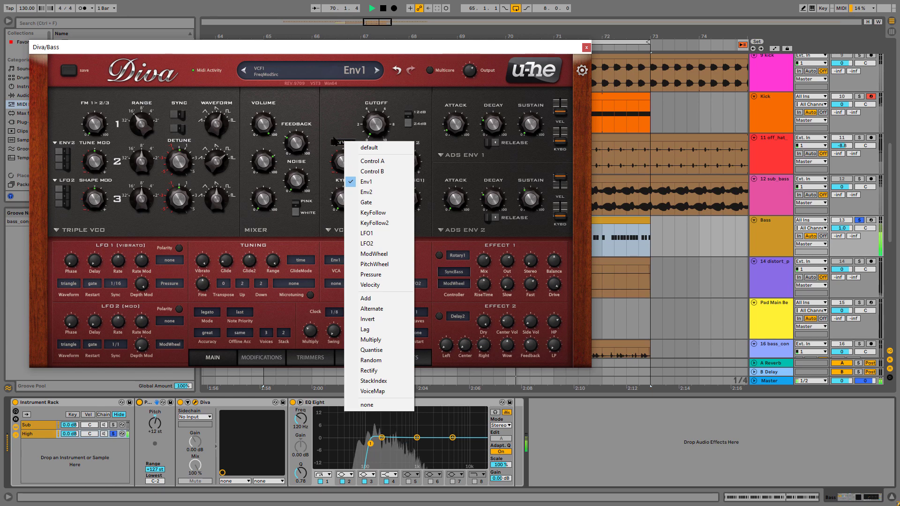
left_click(334, 140)
left_click(406, 143)
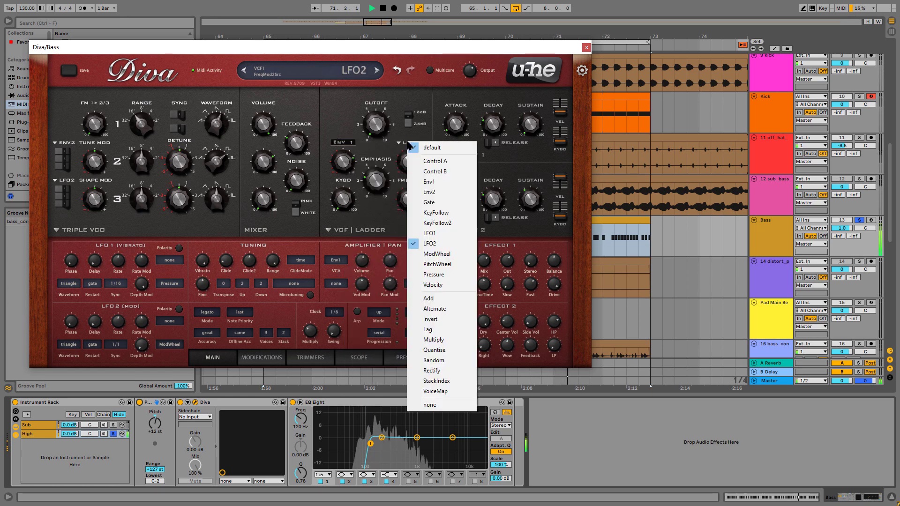
left_click(417, 284)
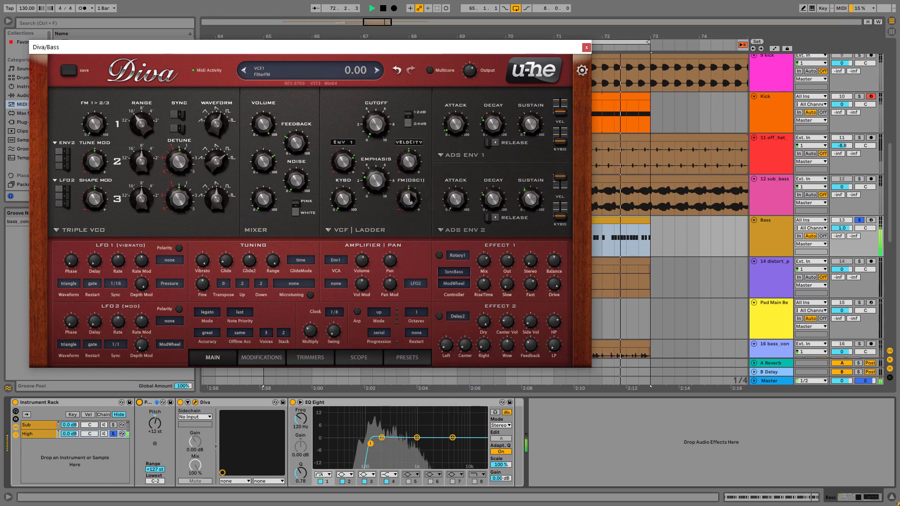
Step: Readjust Diva's filter cutoff, toggle the release switches of both envelopes and set the filter emphasis to 28.50
left_click_drag(376, 125, 385, 139)
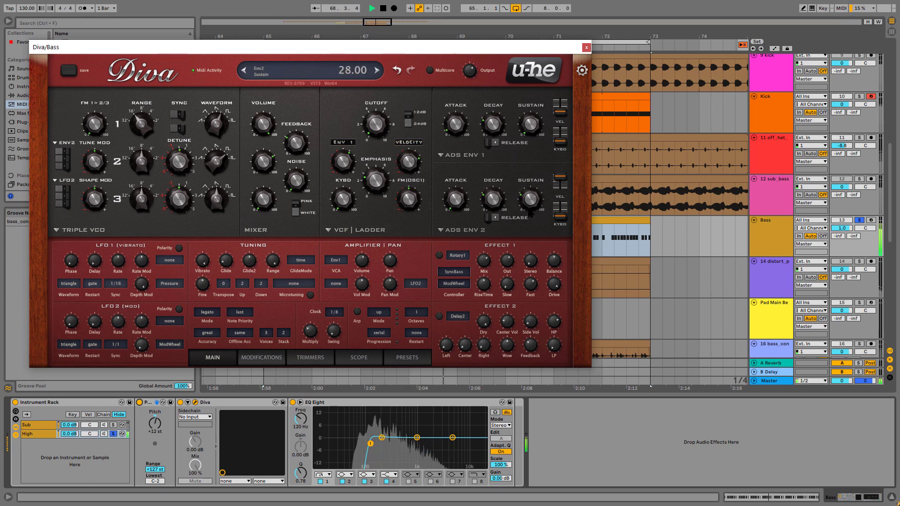
left_click(491, 217)
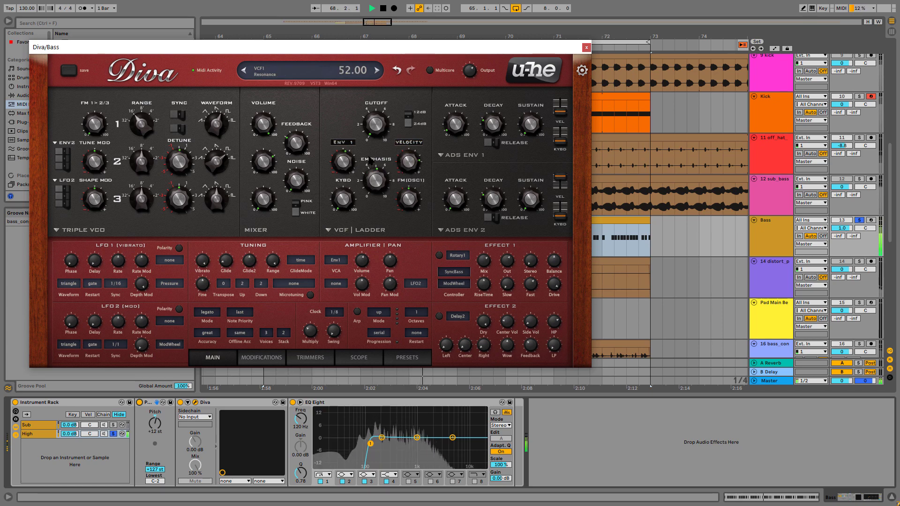
left_click_drag(374, 176, 376, 184)
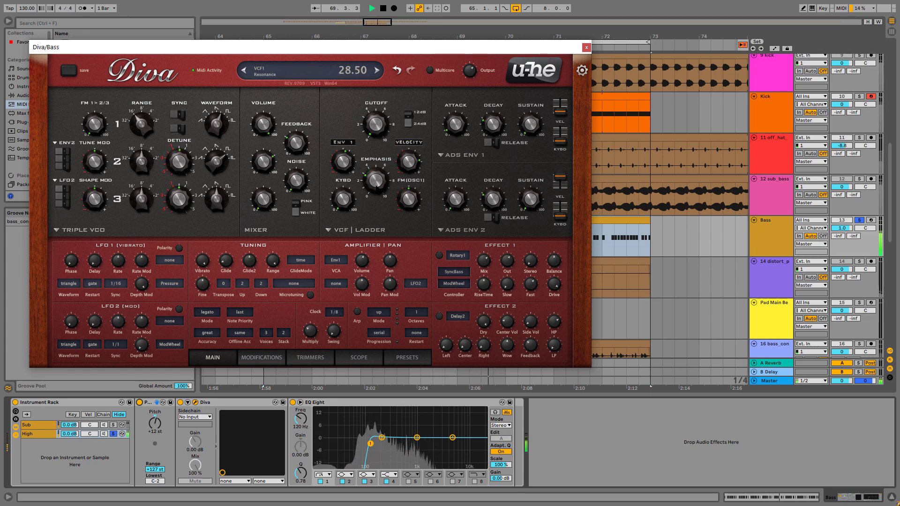
Step: Change Diva's Effect 1 to Chorus1, enable it and adjust its depth and wet amounts
left_click(455, 256)
left_click(479, 265)
left_click(440, 256)
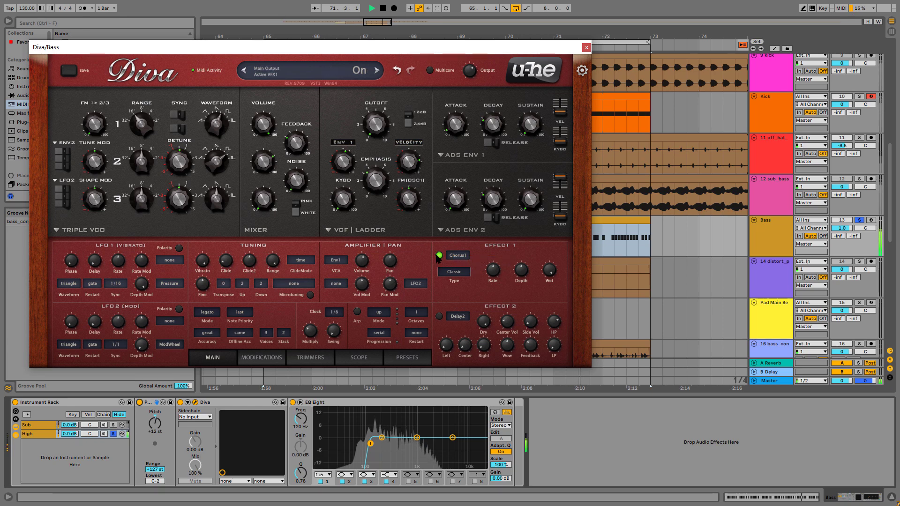
left_click_drag(550, 270, 552, 299)
left_click_drag(521, 270, 496, 294)
left_click_drag(551, 267, 553, 289)
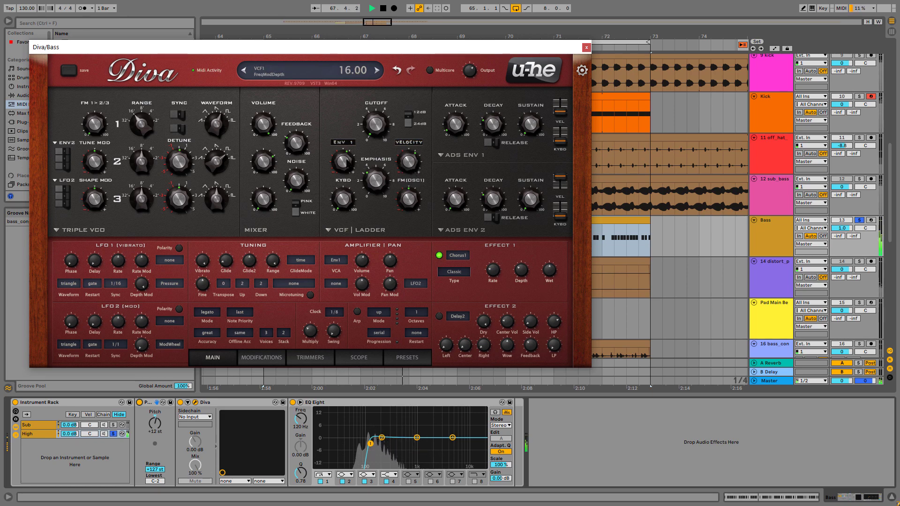
Step: Fine-tune the Env1 and Velocity modulation depths on Diva's filter cutoff
left_click_drag(347, 161, 344, 158)
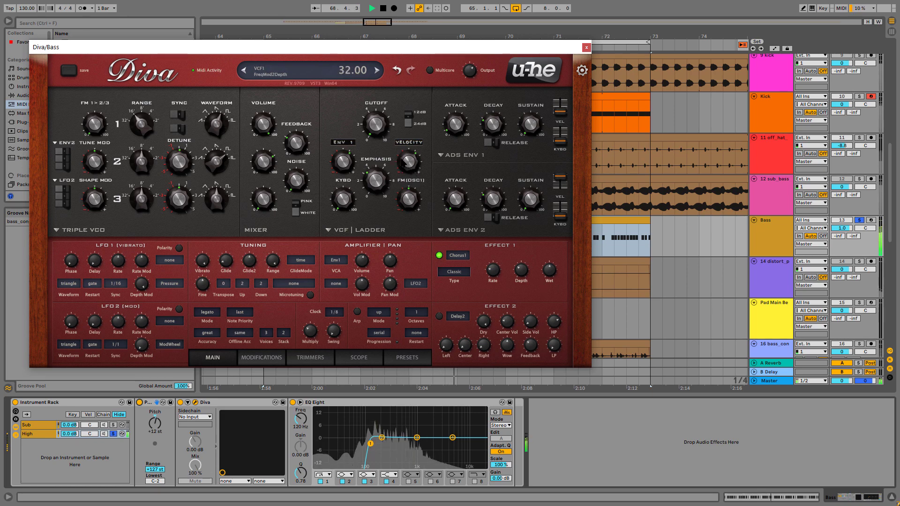
left_click_drag(406, 164, 404, 161)
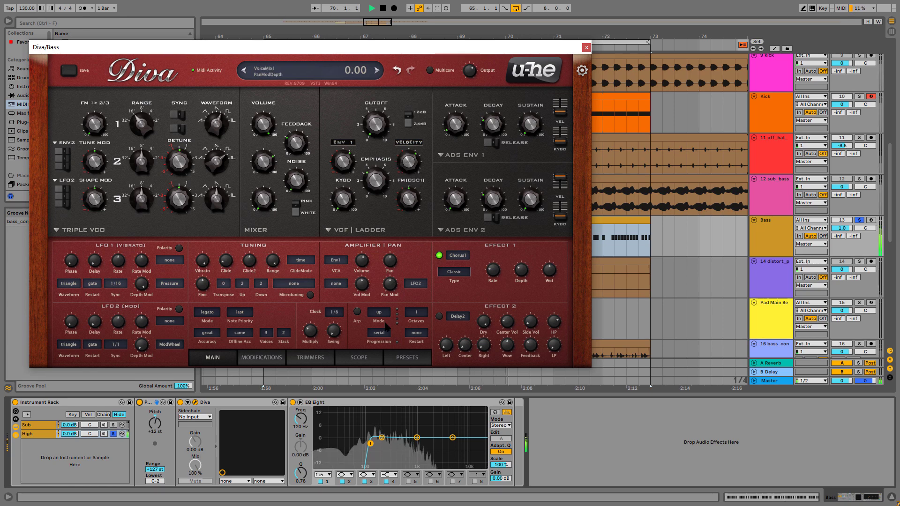
Step: Soften the low cut on band 1 of the High chain's EQ Eight, using 116 Hz and a Q of 0.32
left_click(369, 448)
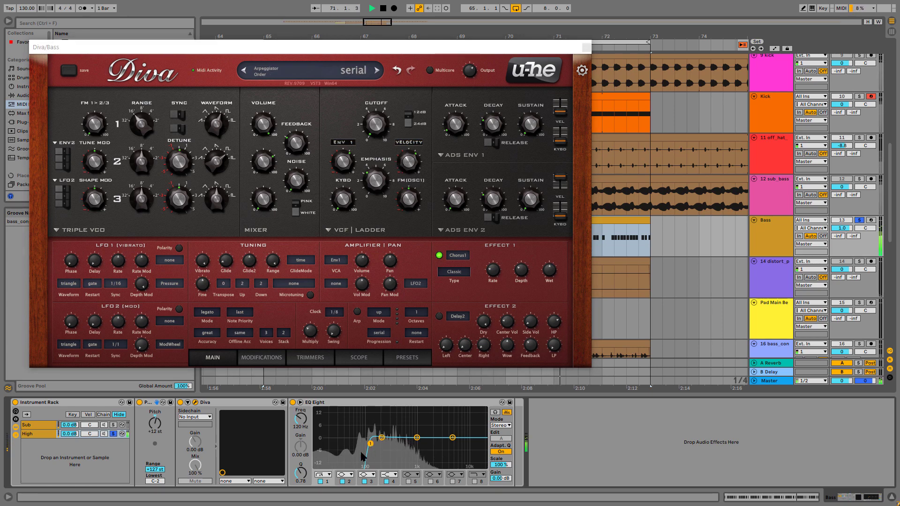
left_click(323, 430)
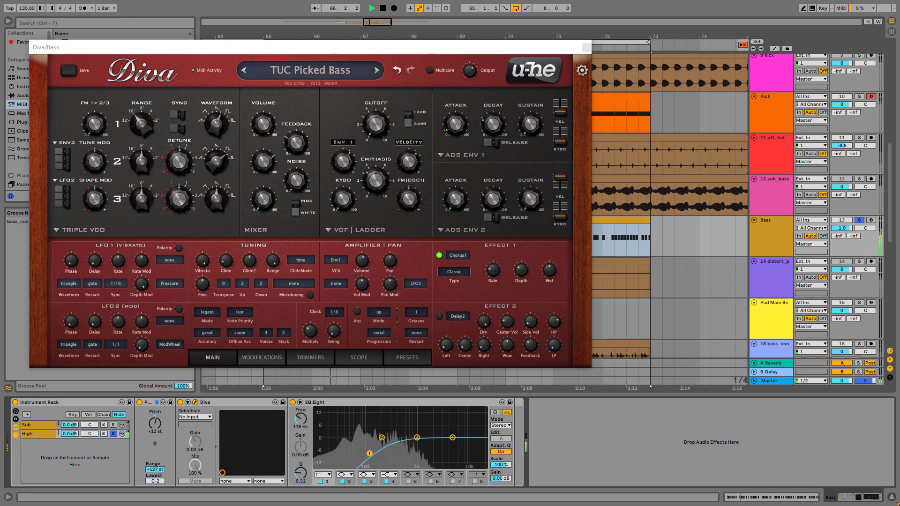
Step: Solo the Sub chain together with High, unsolo the Bass track and close the Diva window
left_click(113, 425)
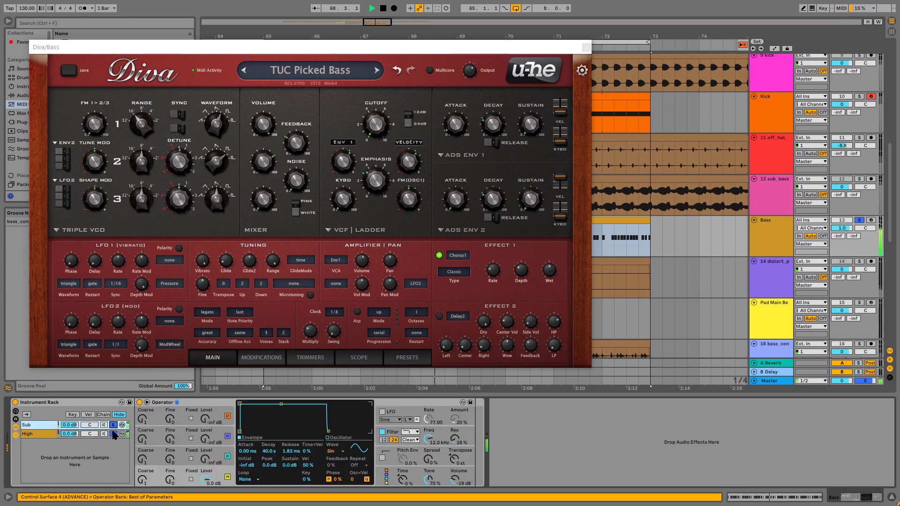
left_click(859, 221)
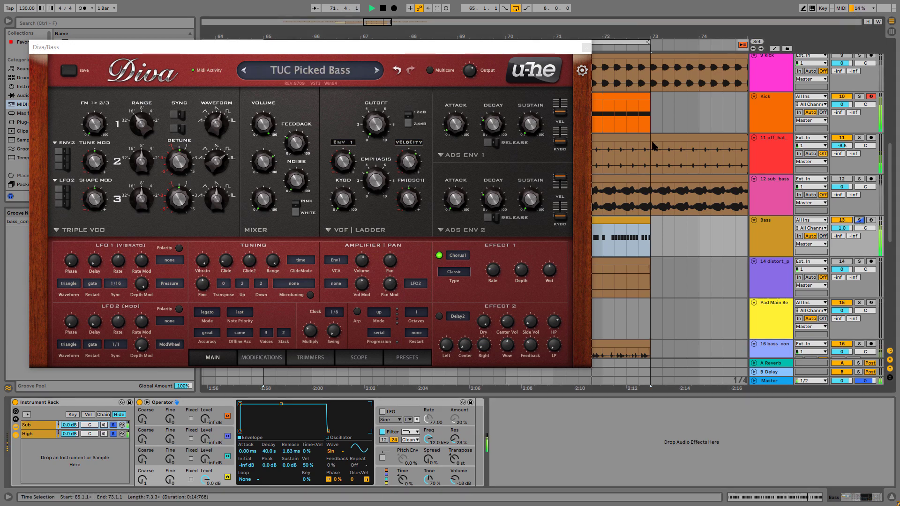
left_click(586, 48)
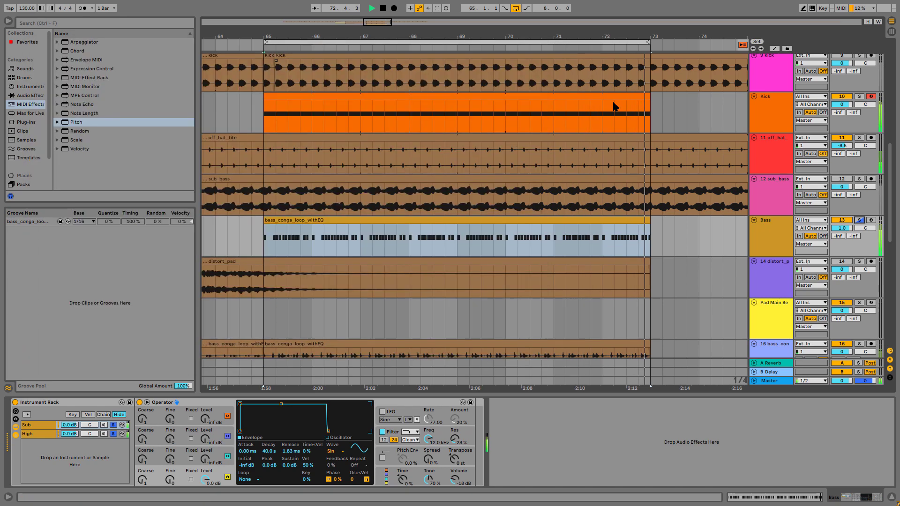
Step: Solo the bass conga loop on track 16, then solo the Bass track instead to compare their grooves
scroll(659, 203, "down", 2)
left_click(780, 305)
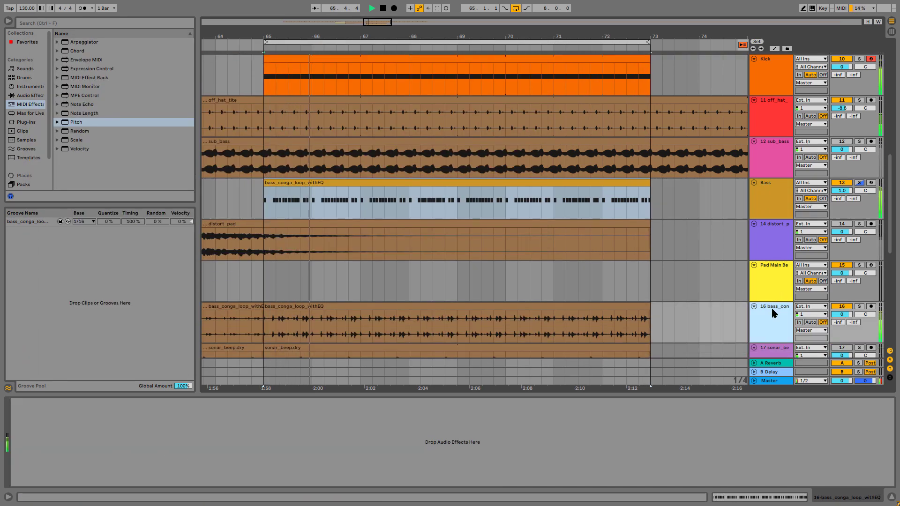
left_click(860, 307)
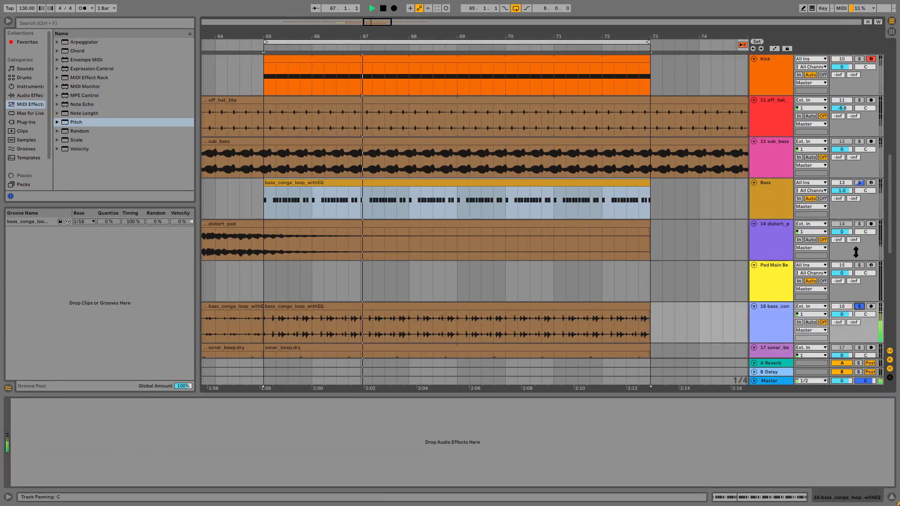
left_click(860, 183)
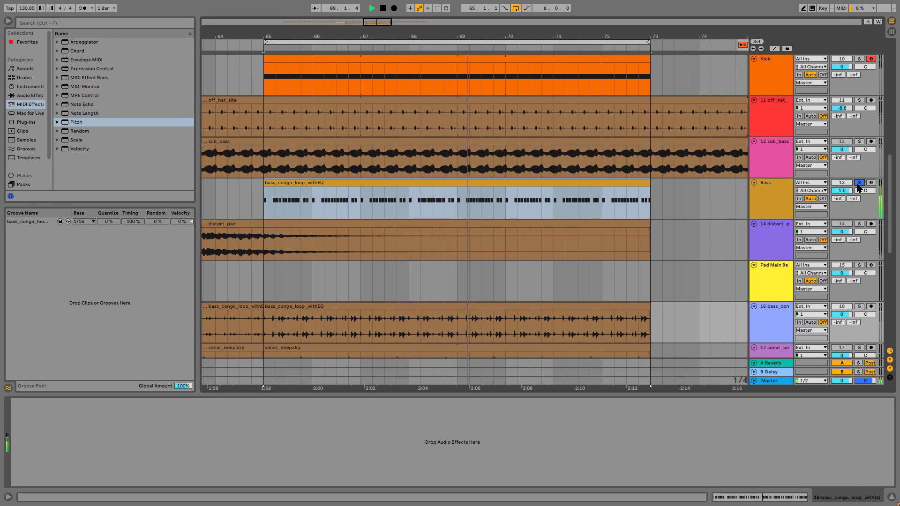
Step: Open Diva from the Bass track's High chain and set waveform 1 to 6.10, waveform 2 to 7.70 and noise volume to 44.50
left_click(772, 181)
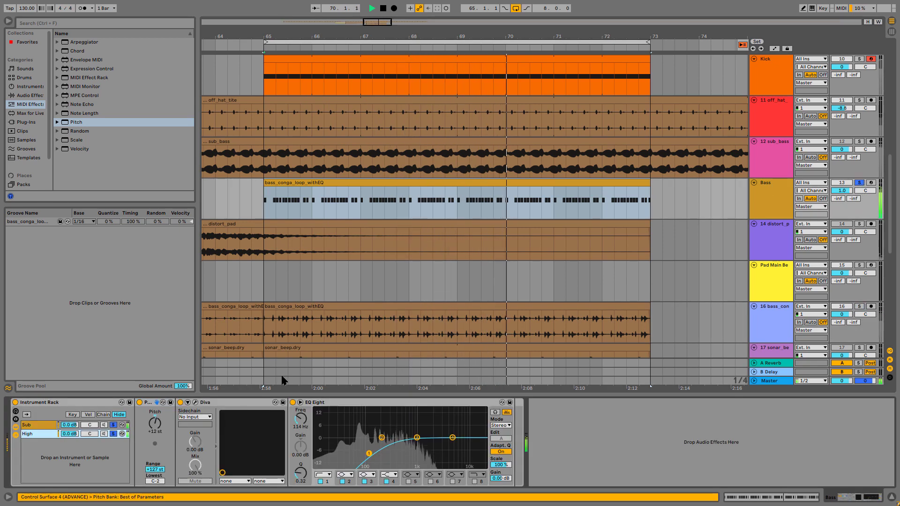
left_click(196, 402)
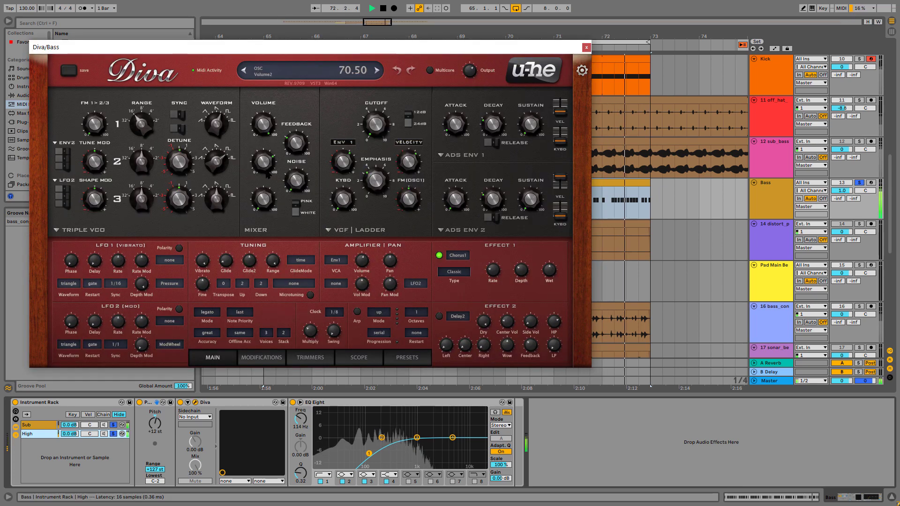
left_click_drag(293, 180, 271, 108)
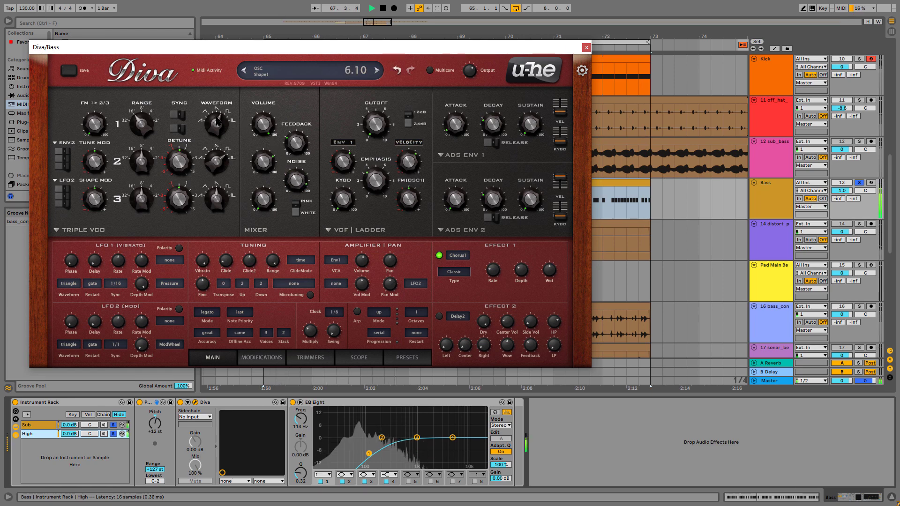
left_click_drag(217, 121, 218, 126)
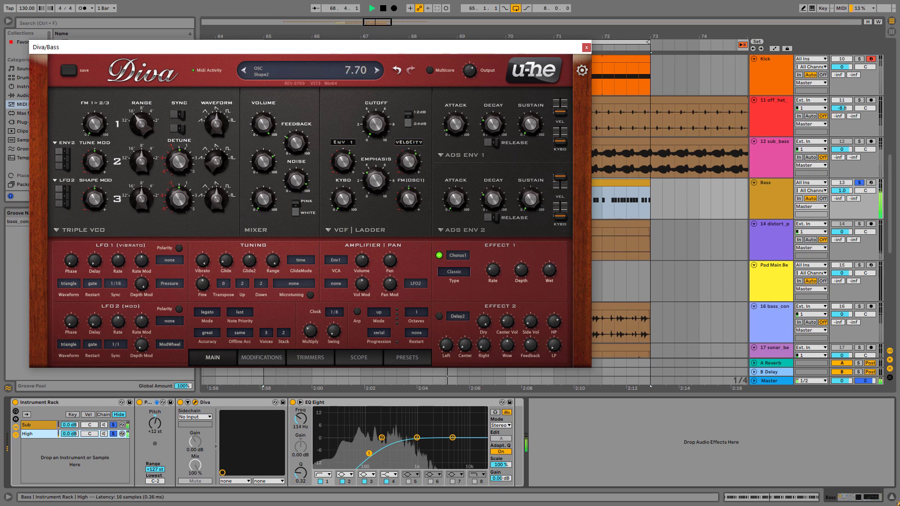
left_click_drag(217, 165, 217, 175)
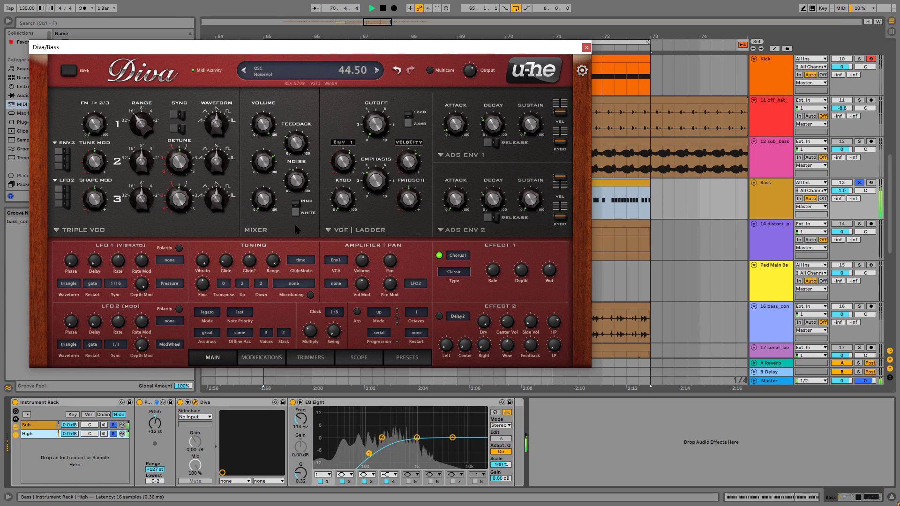
Step: Set Diva's filter cutoff to 30, its Velocity modulation depth to 2 and its Env1 modulation depth to 78
left_click_drag(343, 161, 344, 165)
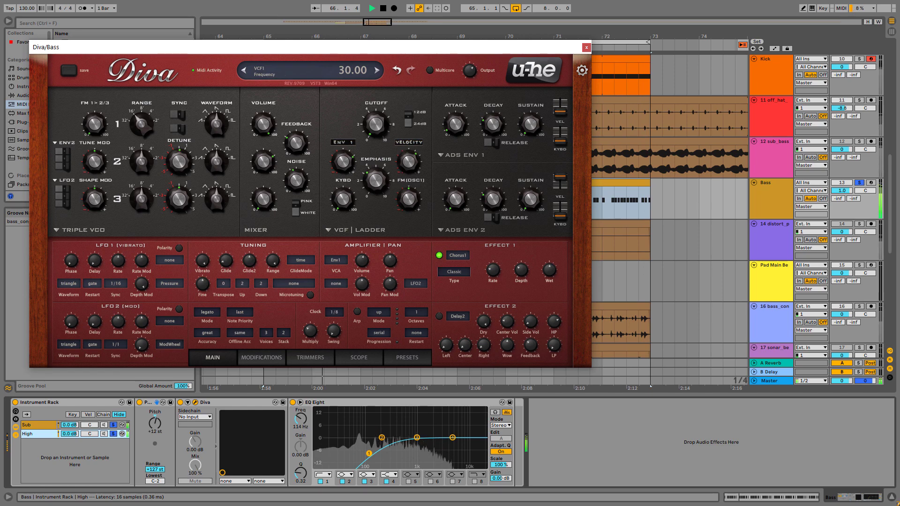
left_click(409, 123)
left_click_drag(409, 161, 411, 170)
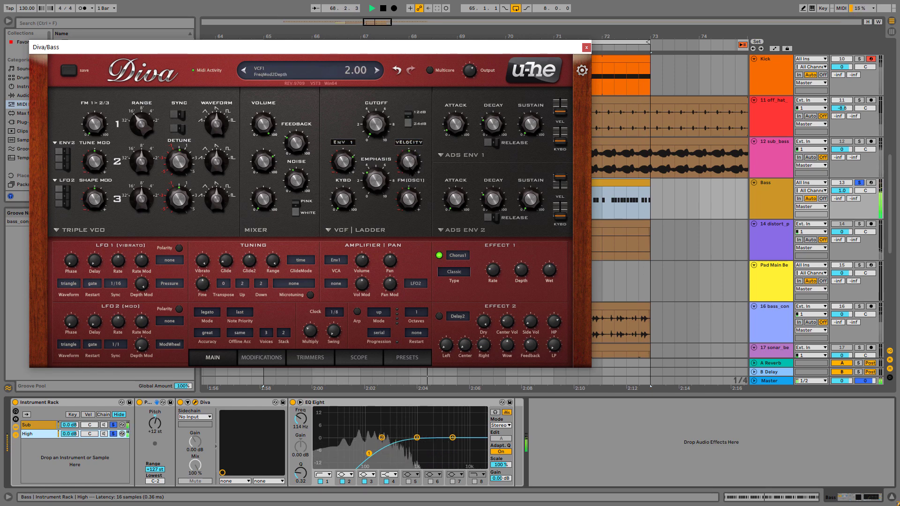
left_click_drag(344, 171, 344, 163)
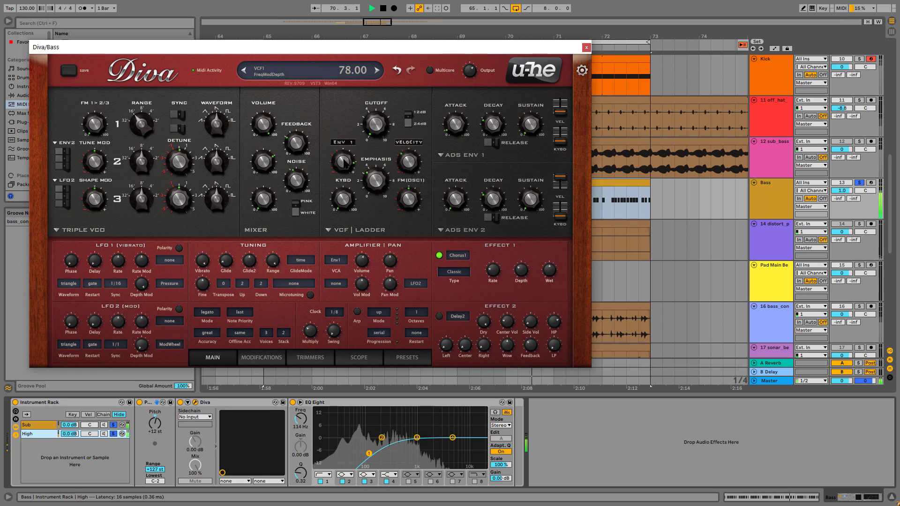
Step: Check the bass in the full mix, solo the Bass track again and raise Diva's Env1 filter depth to 120
left_click(860, 184)
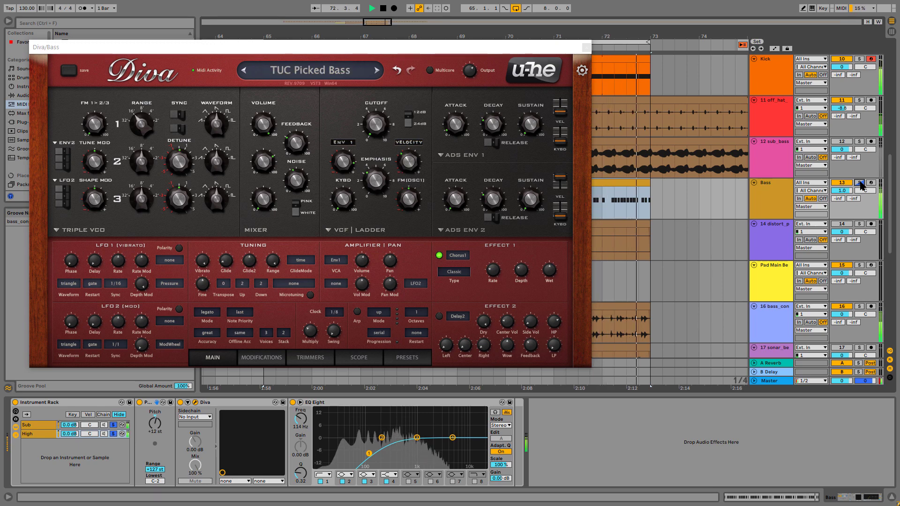
left_click(860, 183)
left_click_drag(404, 158, 401, 154)
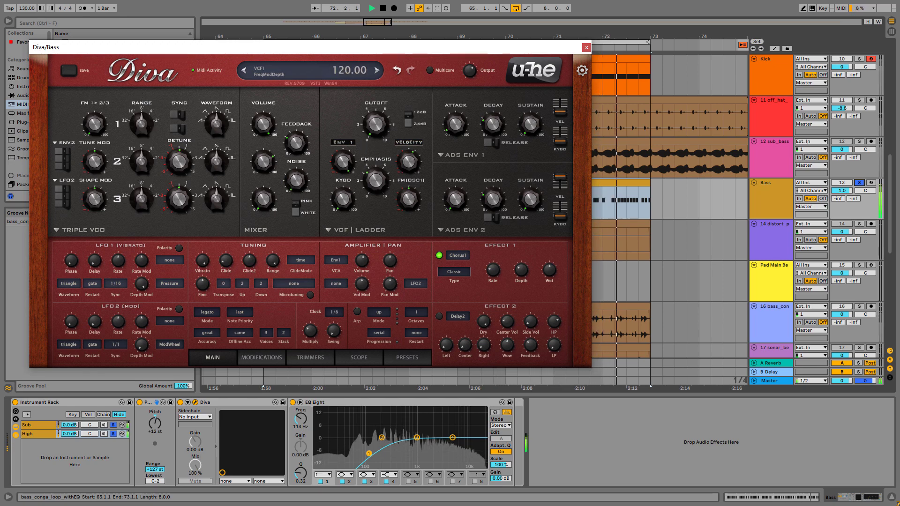
Step: Tune Diva's oscillator 3 to -12 and set its waveform shape to 4.60
left_click_drag(351, 161, 352, 178)
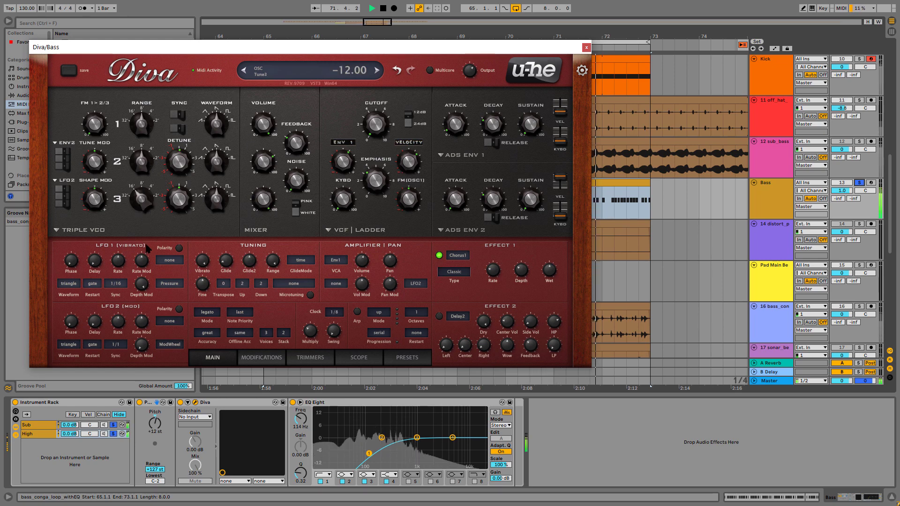
mouse_move(217, 203)
left_mouse_down()
mouse_move(210, 151)
mouse_move(213, 196)
left_mouse_up()
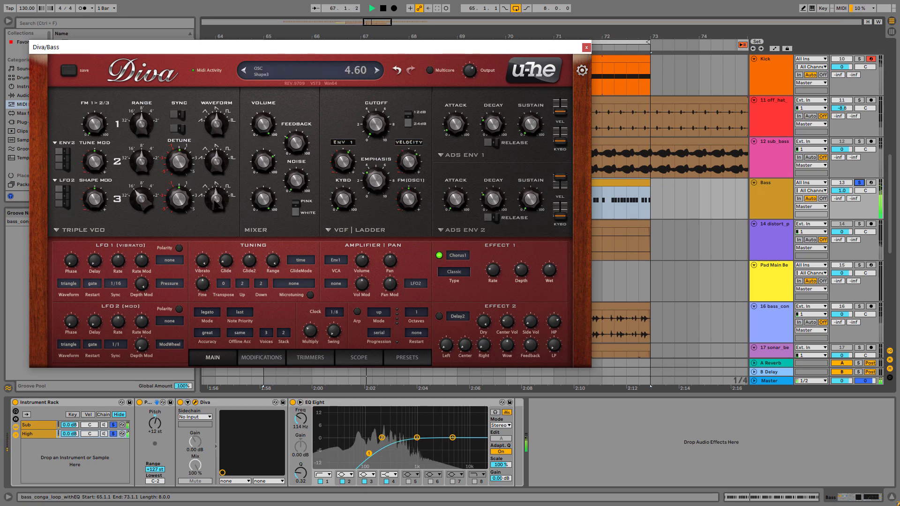
Step: Set Diva's Env1 decay to 17, filter Velocity depth to 38 and Env1 depth to 28, checking the bass clip's note velocities
left_click(66, 165)
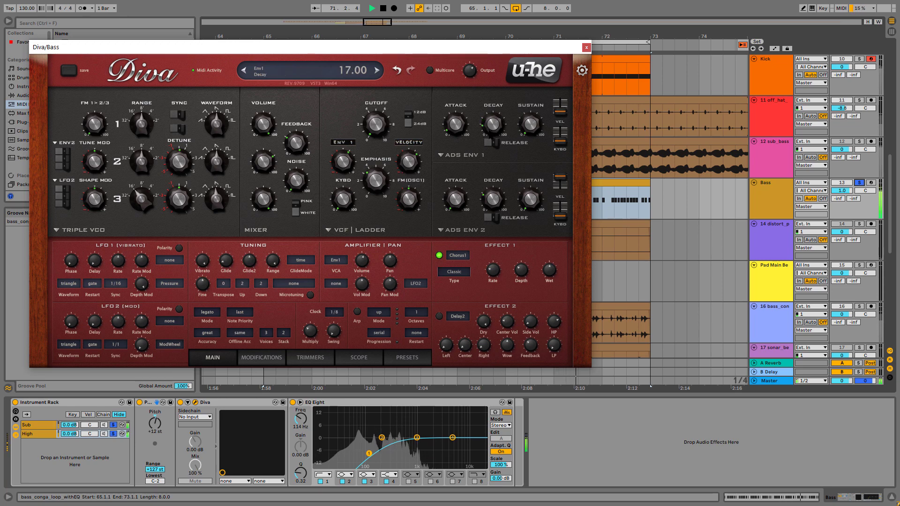
left_click_drag(343, 161, 344, 161)
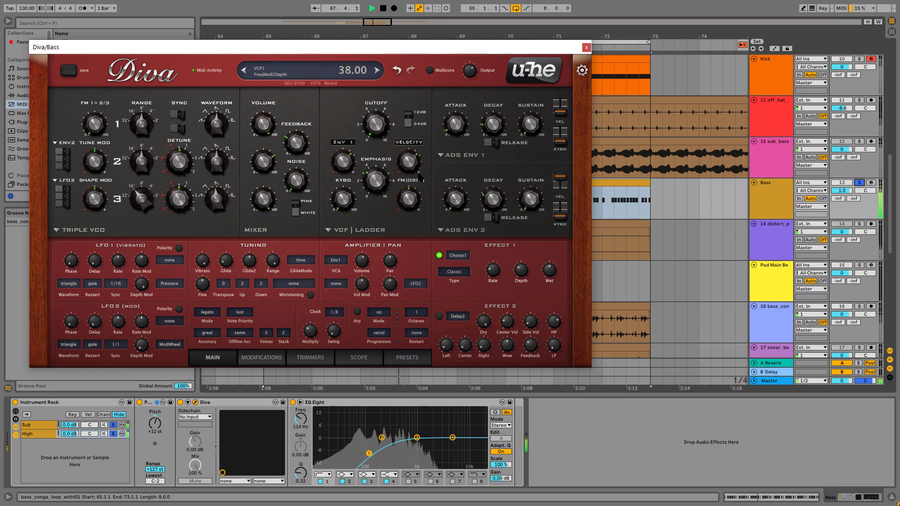
double_click(604, 184)
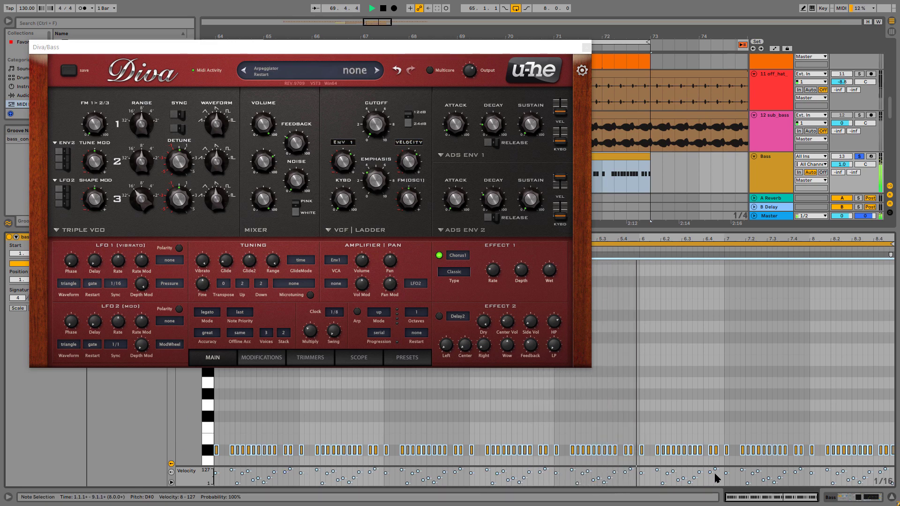
left_click_drag(490, 132, 490, 121)
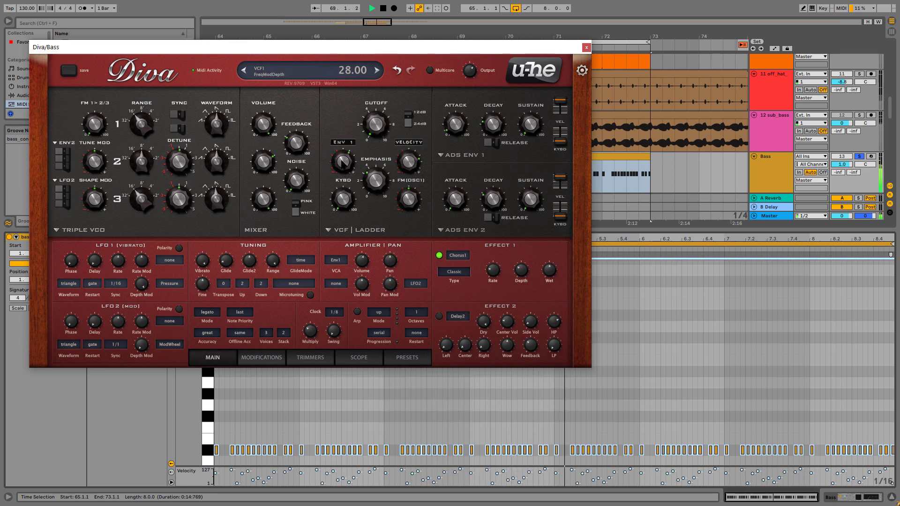
Step: Solo the Kick track together with Bass and set Diva's Env1 filter depth to 38
scroll(816, 148, "up", 5)
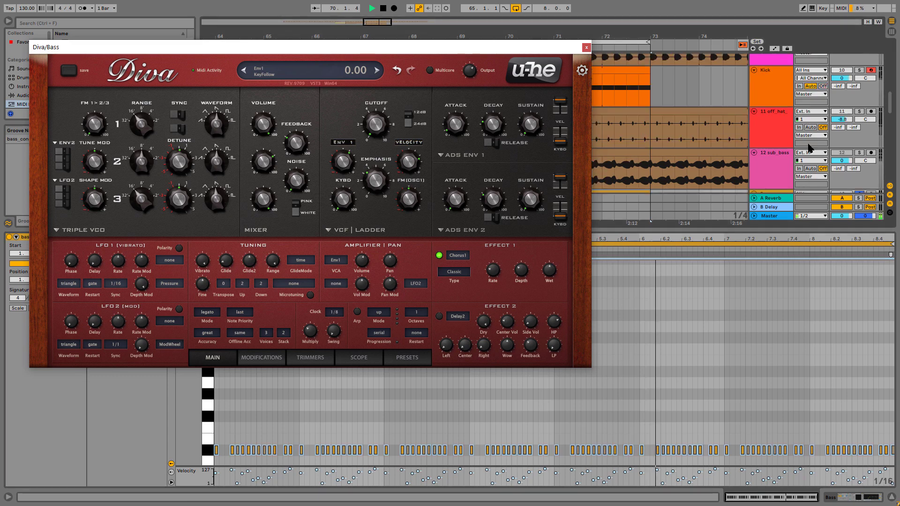
scroll(816, 148, "up", 1)
left_click(858, 145)
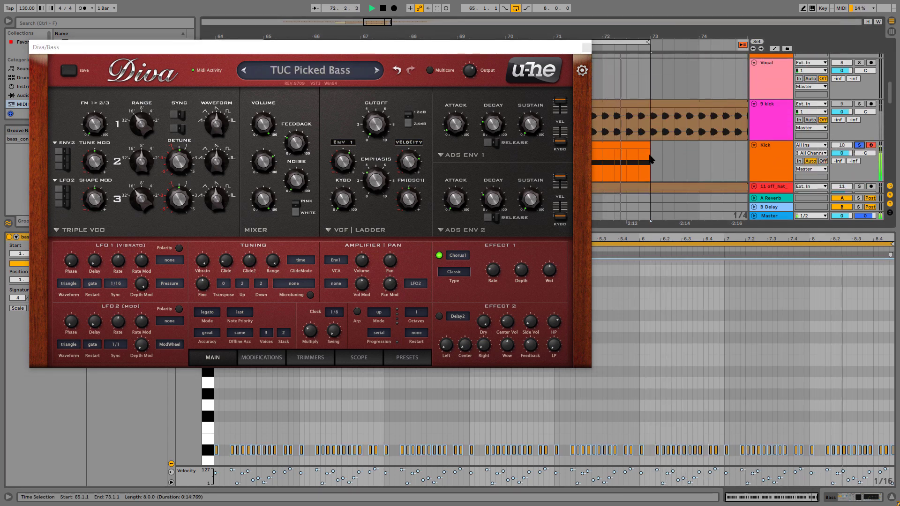
left_click_drag(494, 128, 495, 141)
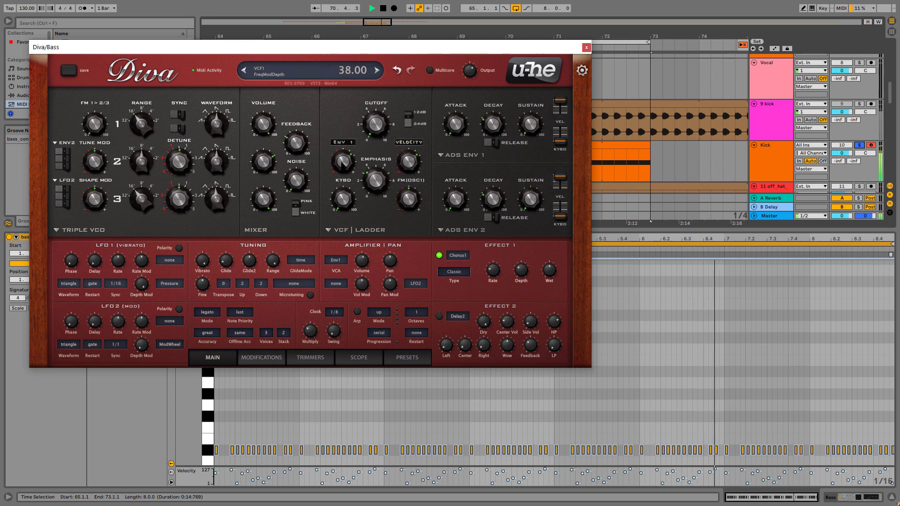
Step: Enable Plate2 as Diva's second effect and set filter emphasis to 33.50, Env1 filter depth to 16 and Env1 velocity to 100
left_click(459, 317)
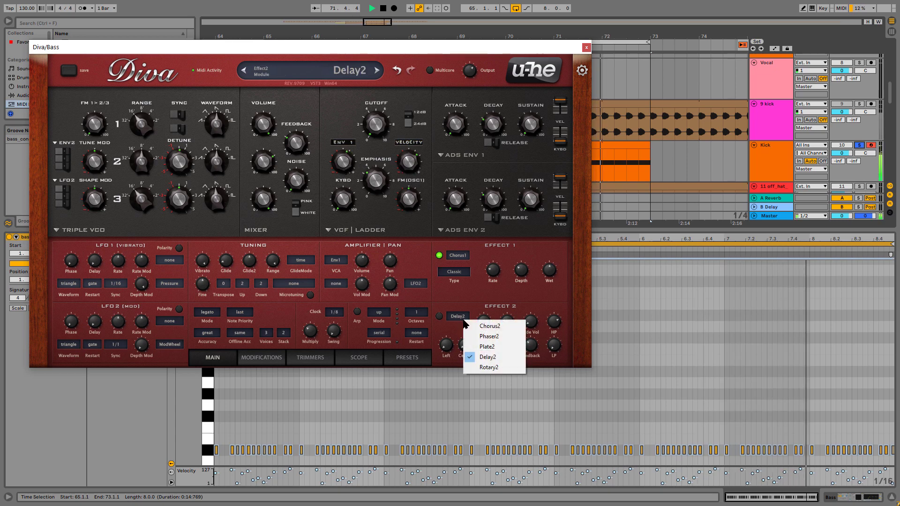
left_click(494, 347)
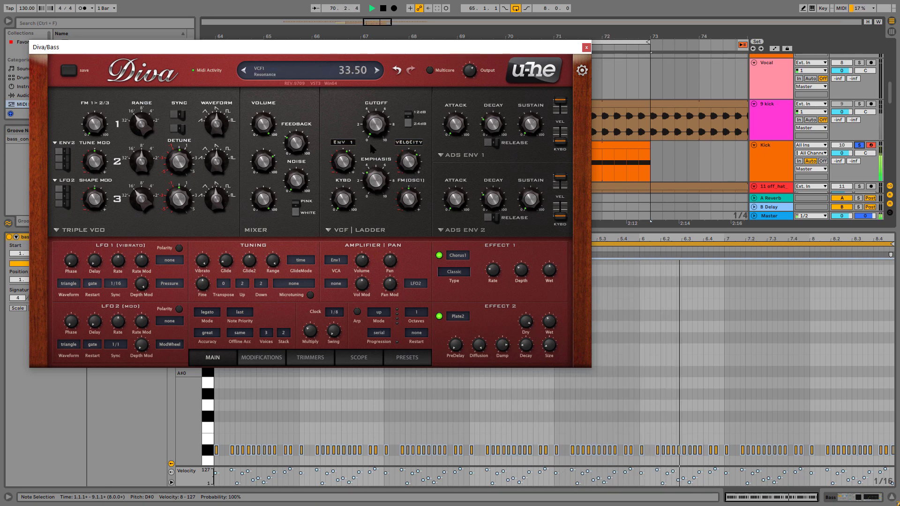
left_click_drag(369, 114, 384, 144)
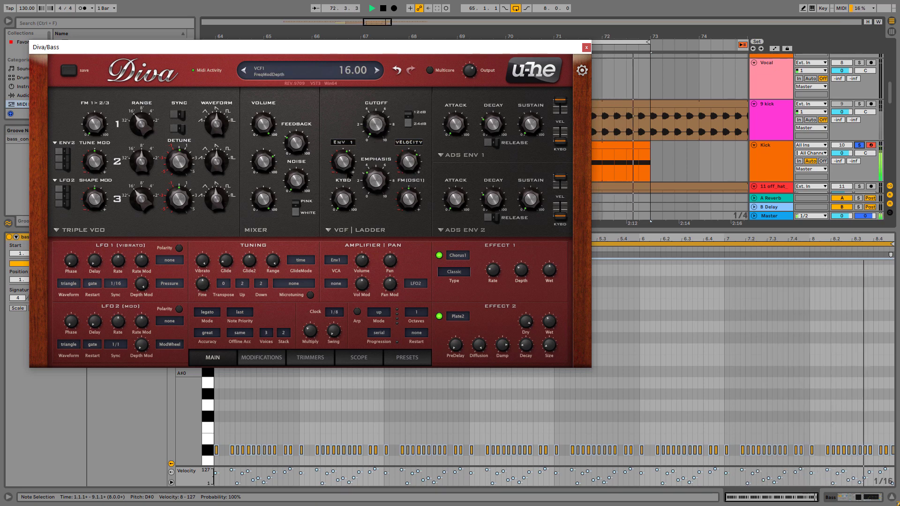
mouse_move(344, 170)
left_mouse_down()
mouse_move(343, 162)
mouse_move(345, 170)
left_mouse_up()
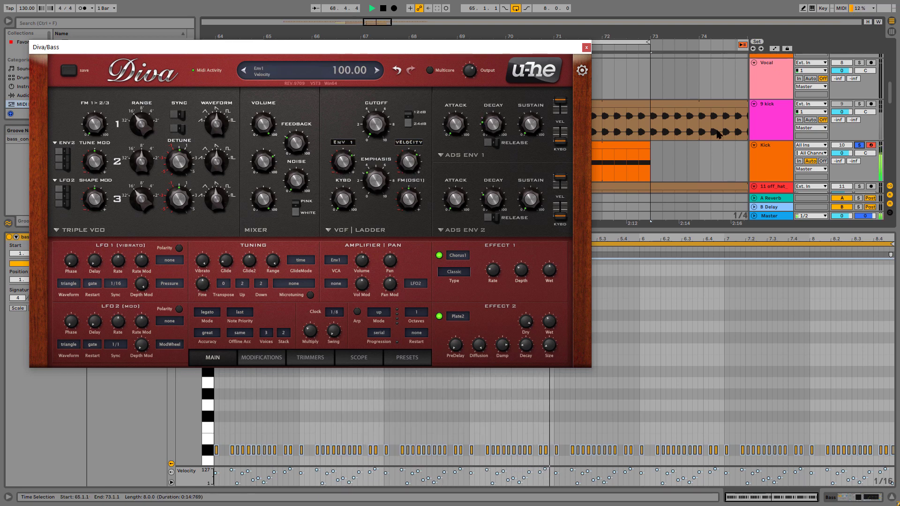
Step: Return to the Bass track, set Diva's Env1 sustain to 0.50 and close the plug-in window
left_click(550, 175)
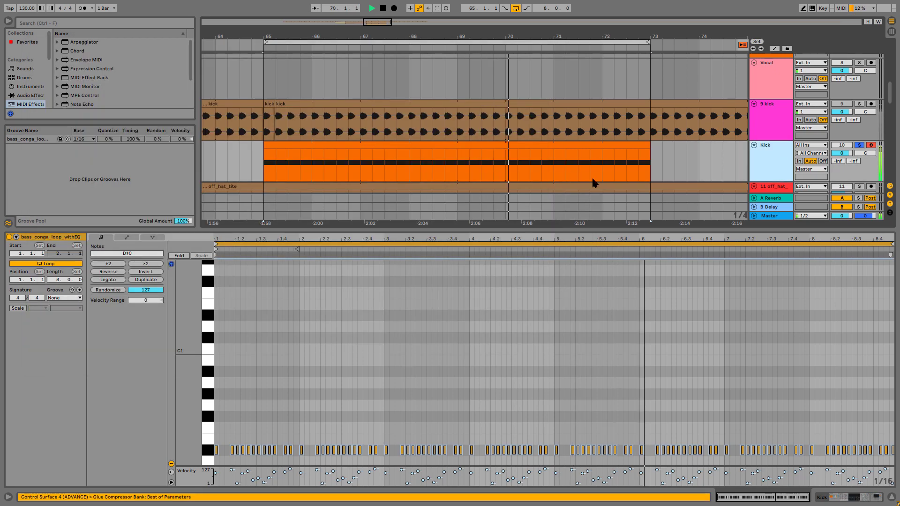
scroll(774, 136, "down", 2)
scroll(777, 144, "down", 3)
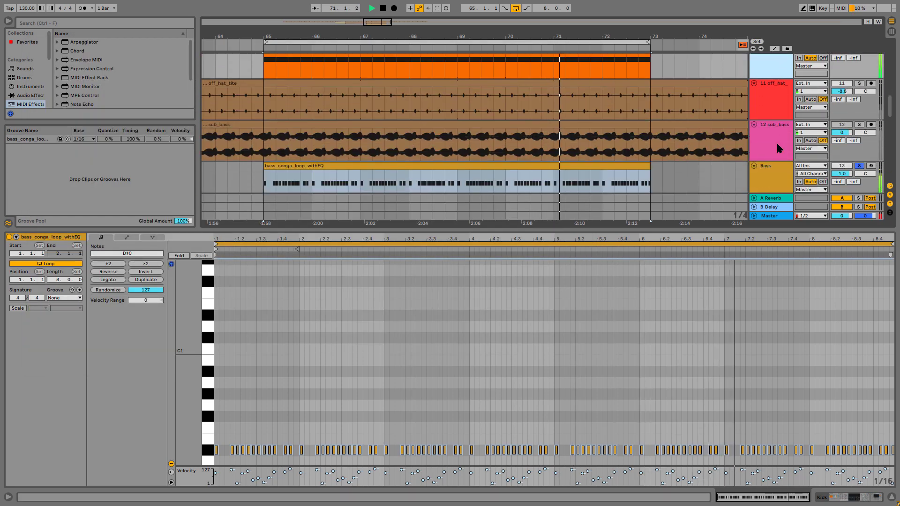
left_click(489, 189)
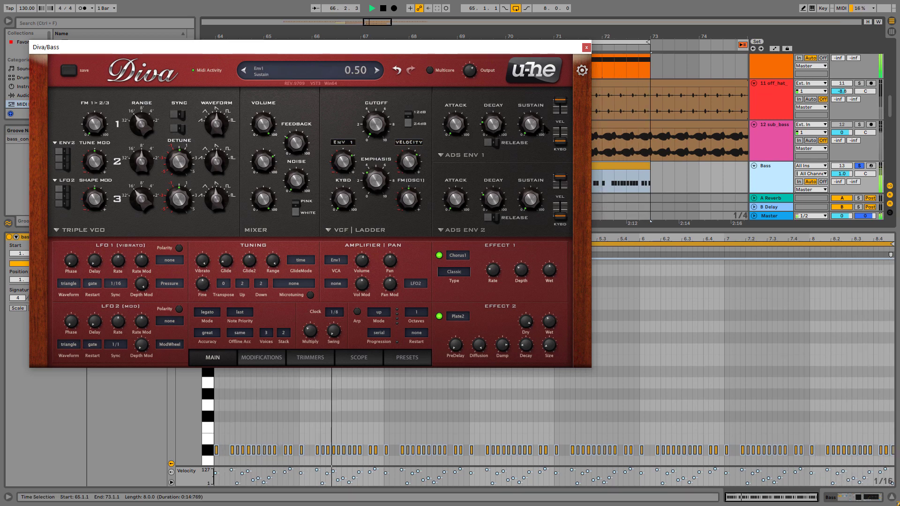
left_click(586, 47)
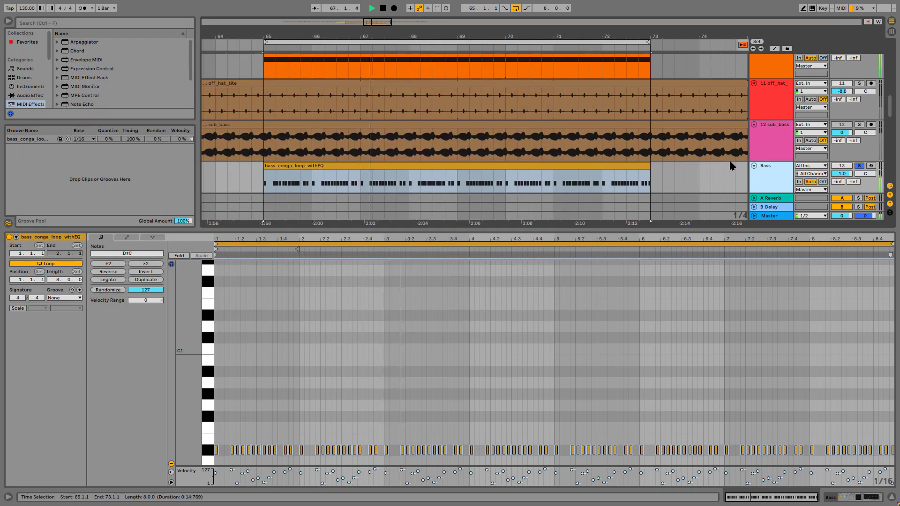
Step: Show the Bass Instrument Rack's macro controls, unfold Diva's parameter area and reopen the Diva window
double_click(768, 167)
left_click(15, 412)
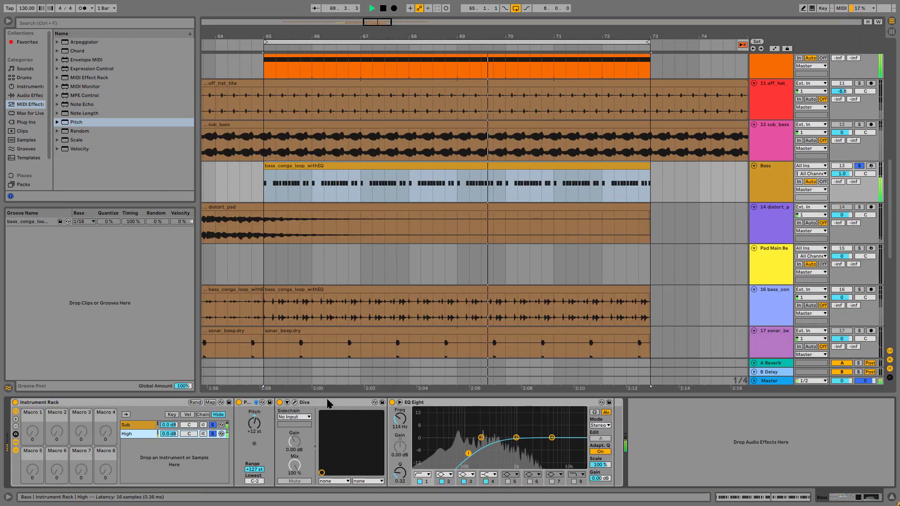
left_click(287, 402)
left_click(295, 402)
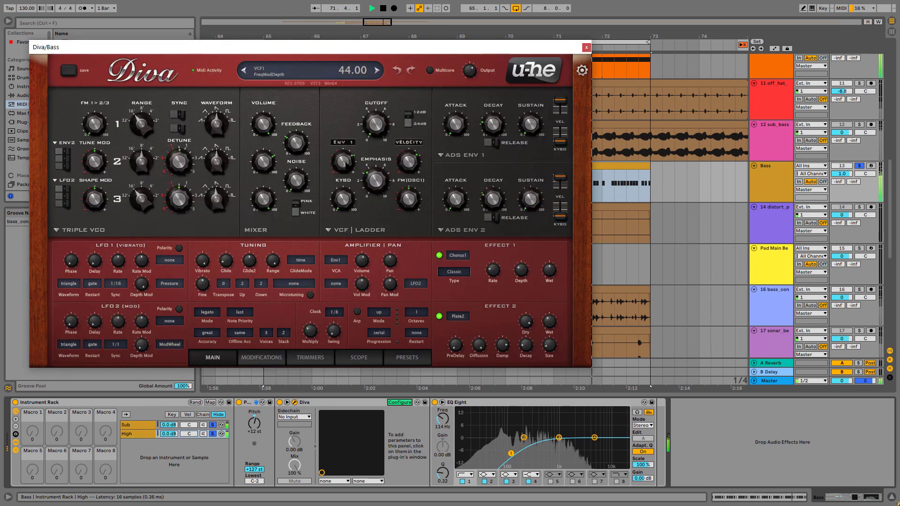
Step: Add the filter's Env1 depth (FreqModDepth) and Env1 Decay to Diva's configured parameters, then leave Configure mode
left_click(346, 164)
left_click(493, 125)
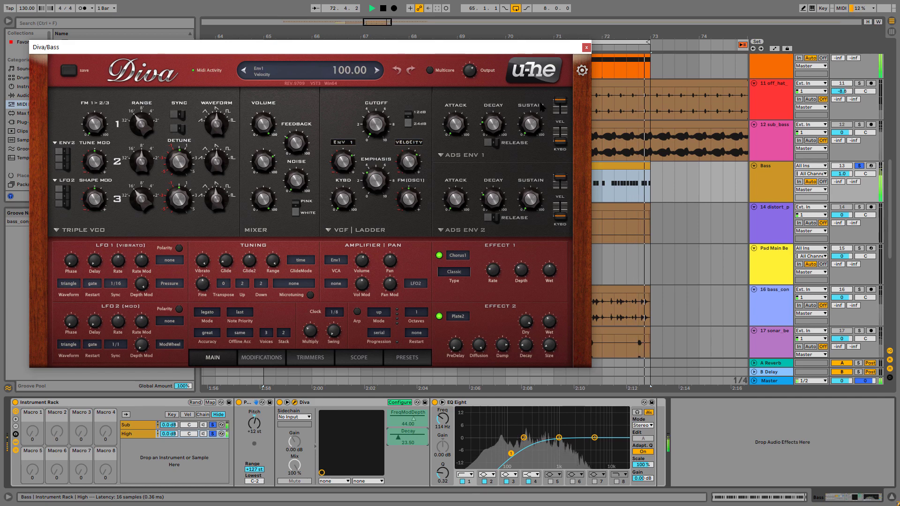
left_click(587, 47)
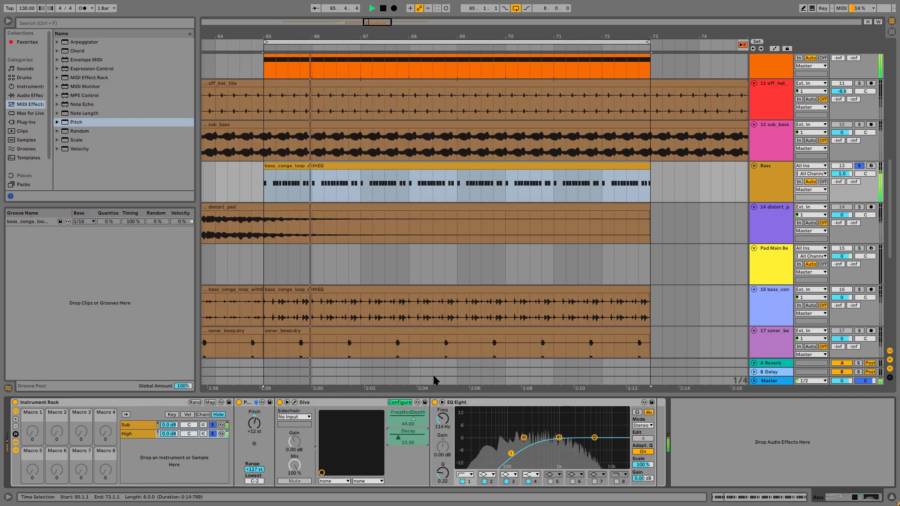
left_click(400, 402)
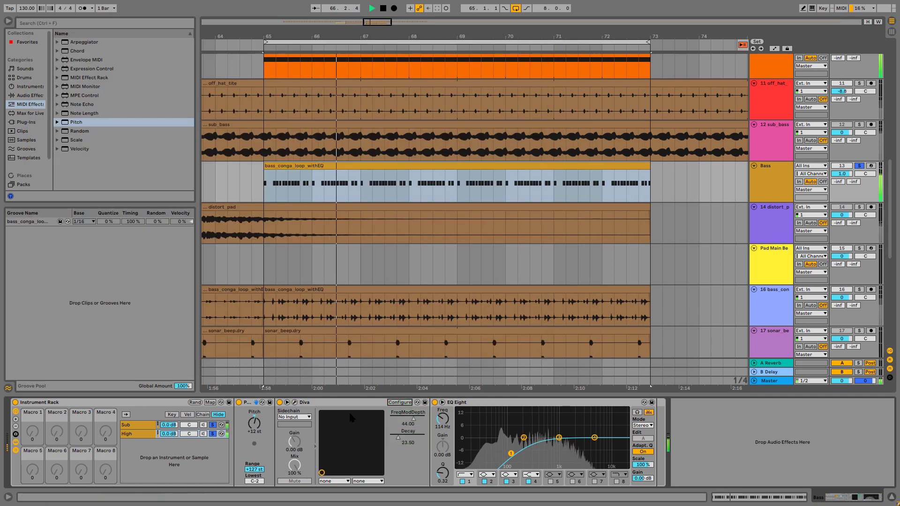
Step: Map Diva's FreqModDepth and Decay parameters to Macro 1 of the Instrument Rack
left_click(210, 403)
left_click(407, 413)
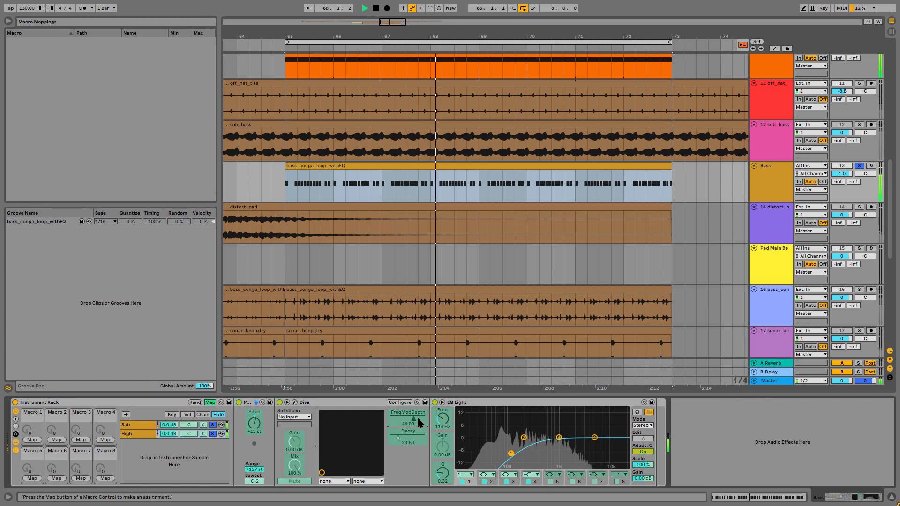
left_click(31, 440)
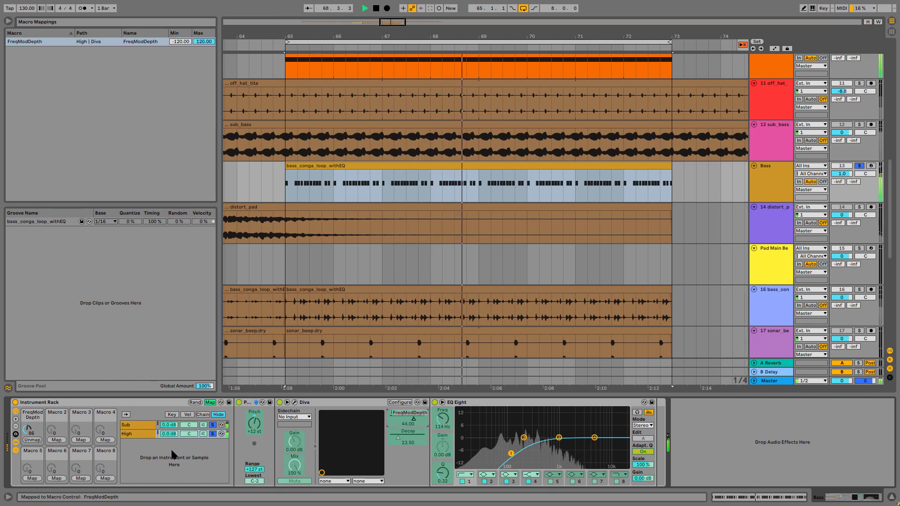
left_click(408, 437)
left_click(32, 440)
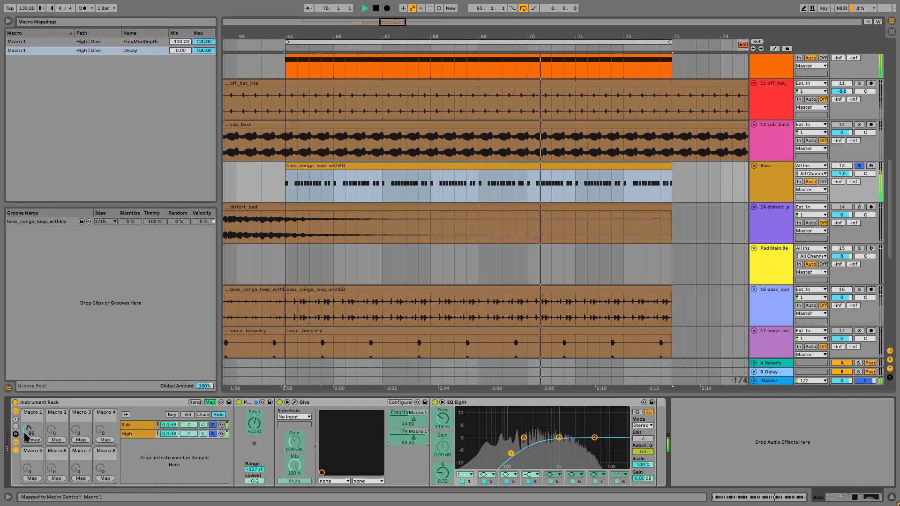
Step: Invert Macro 1's Decay range to a minimum of 100.00 and maximum of 0.00, and sweep Macro 1 to audition it
left_click_drag(29, 430, 28, 420)
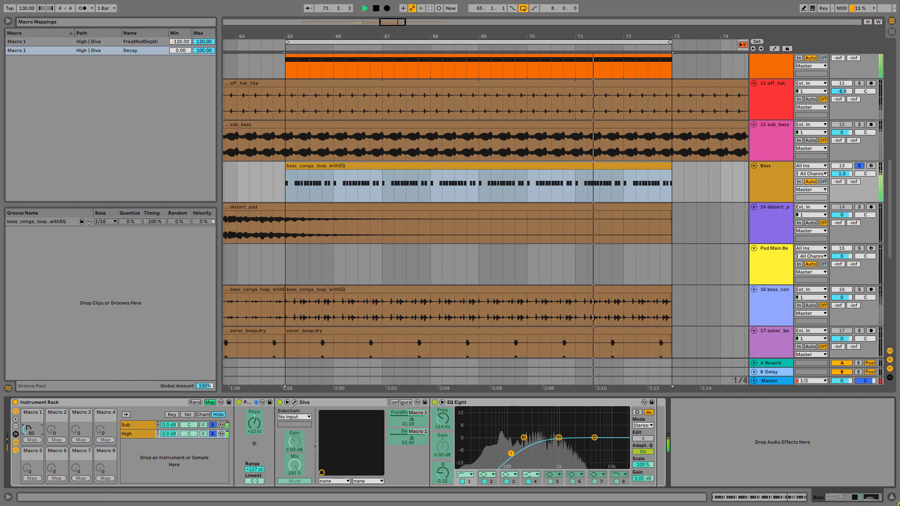
left_click_drag(210, 51, 210, 101)
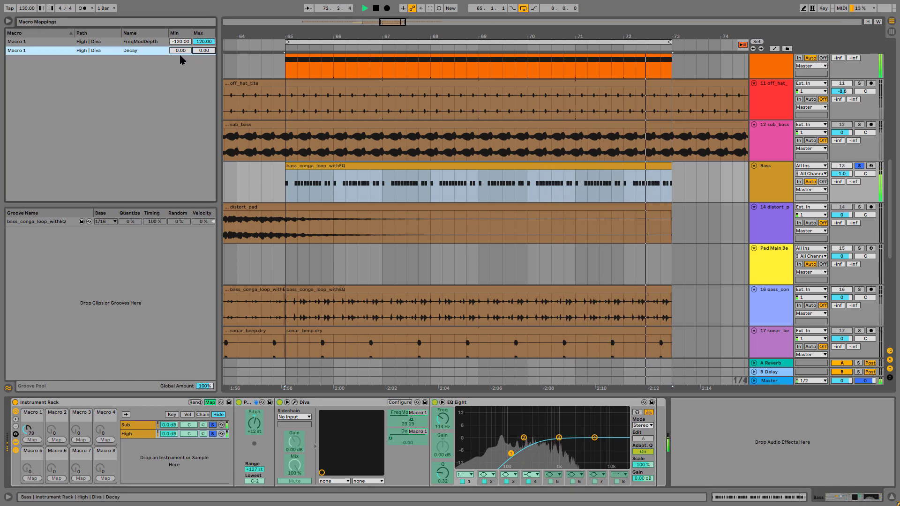
left_click_drag(181, 52, 181, 4)
left_click_drag(28, 430, 28, 421)
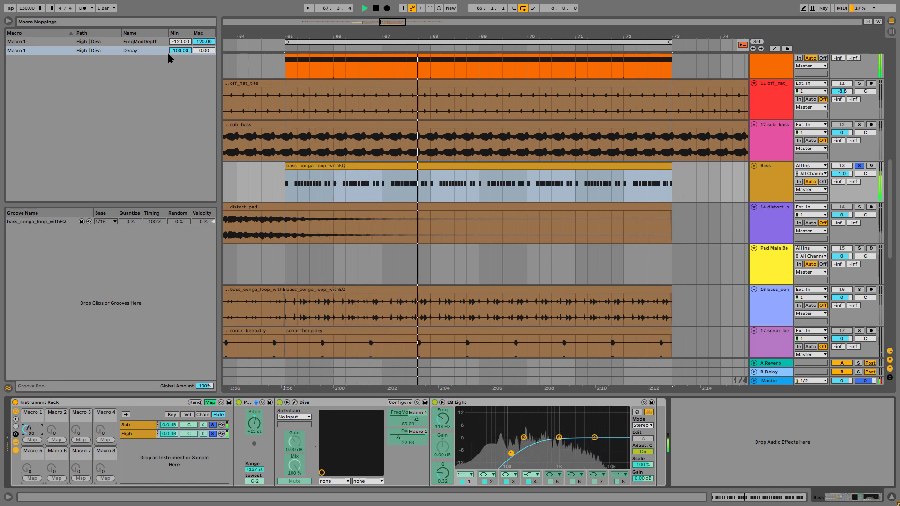
Step: Set Decay's minimum to 46.09 and FreqModDepth's range to -63.75 through 50.63, and turn Macro 1 down to audition
left_click(180, 50)
left_click_drag(180, 51, 180, 75)
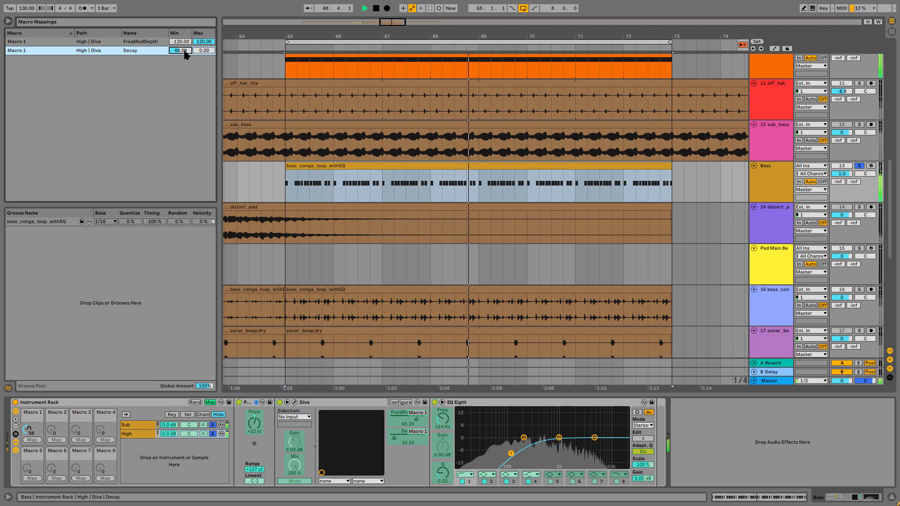
left_click_drag(204, 41, 180, 23)
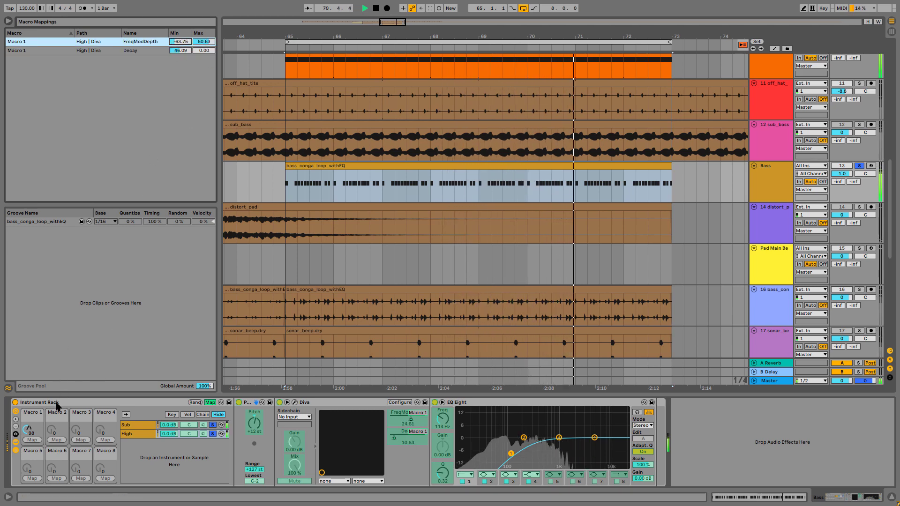
left_click_drag(28, 430, 28, 465)
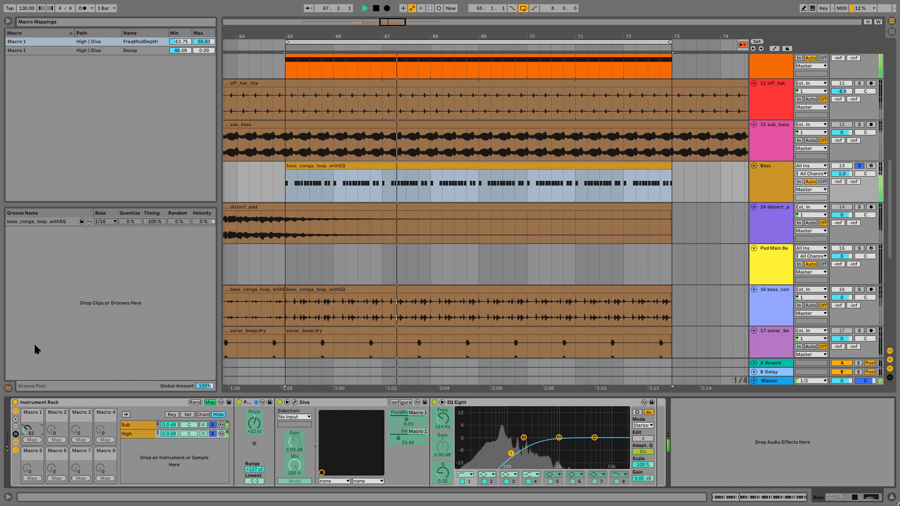
Step: Set the FreqModDepth mapping to 18.75 through 120.00 and both Decay limits to 21.88, and sweep Macro 1 fully up
left_click_drag(186, 53, 204, 49)
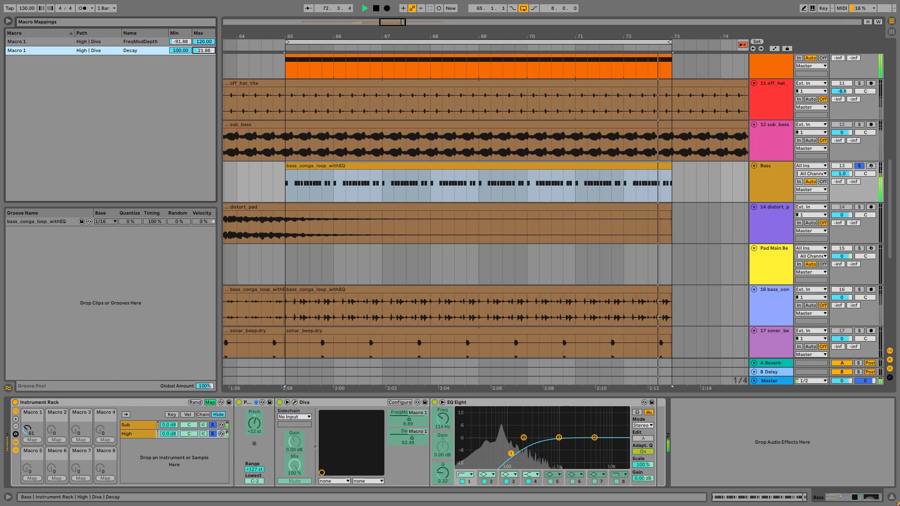
left_click_drag(27, 429, 27, 462)
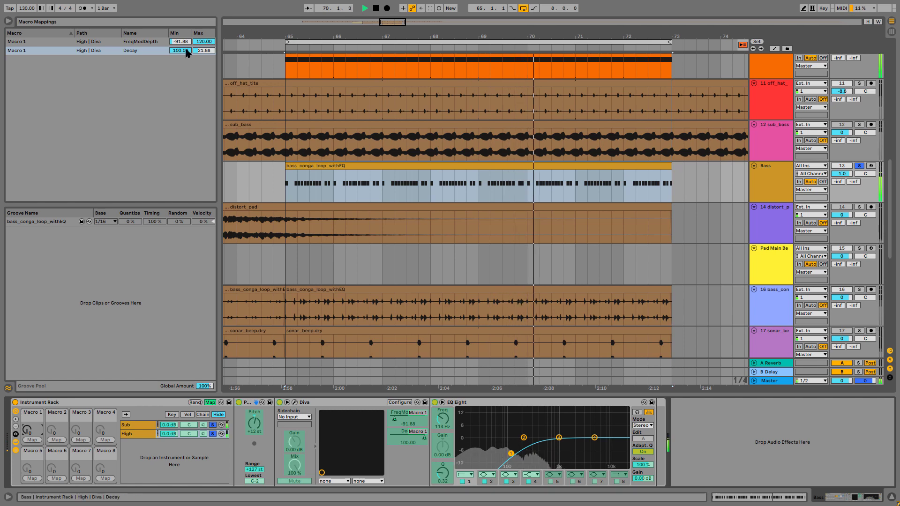
left_click(178, 43)
left_click_drag(181, 41, 165, 93)
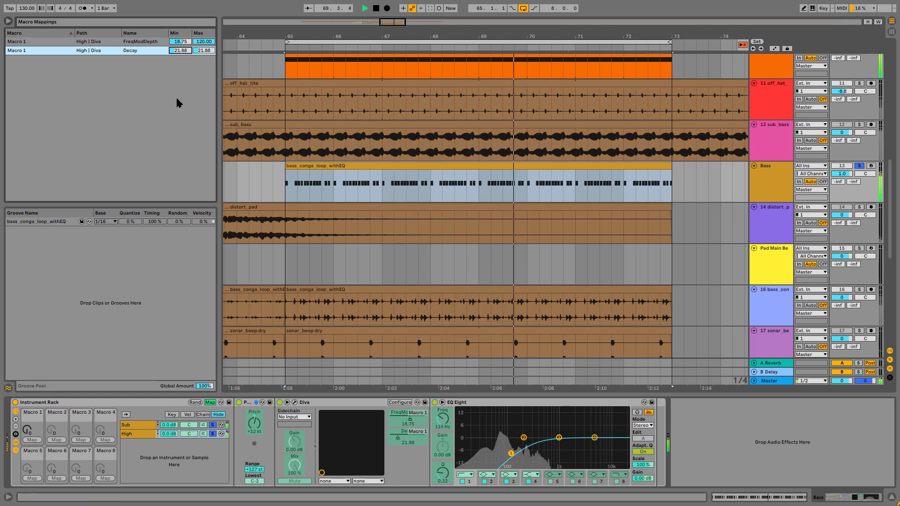
left_click_drag(28, 430, 27, 370)
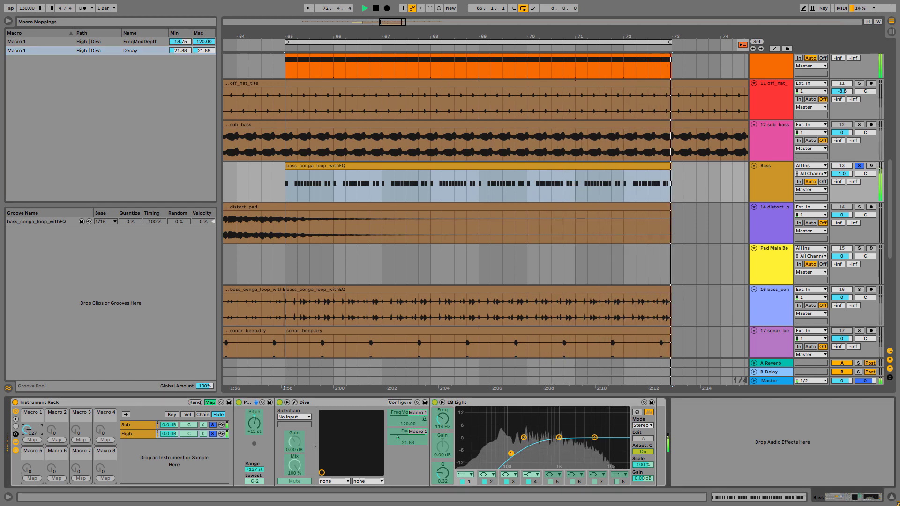
Step: Try different mapping maximums, ending at 24.38 for FreqModDepth and 28.91 for Decay, while sweeping Macro 1
mouse_move(204, 50)
left_mouse_down()
mouse_move(204, 33)
mouse_move(203, 74)
mouse_move(203, 63)
left_mouse_up()
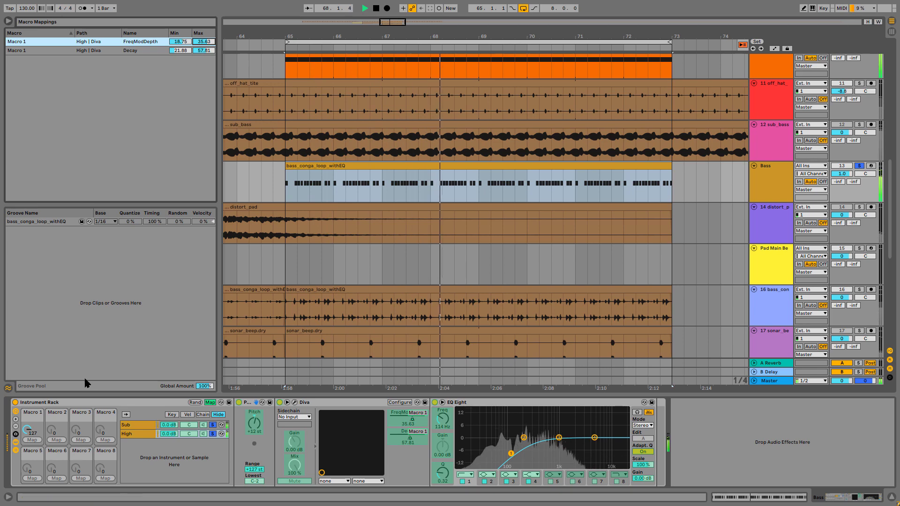
mouse_move(27, 430)
left_mouse_down()
mouse_move(27, 450)
mouse_move(27, 434)
left_mouse_up()
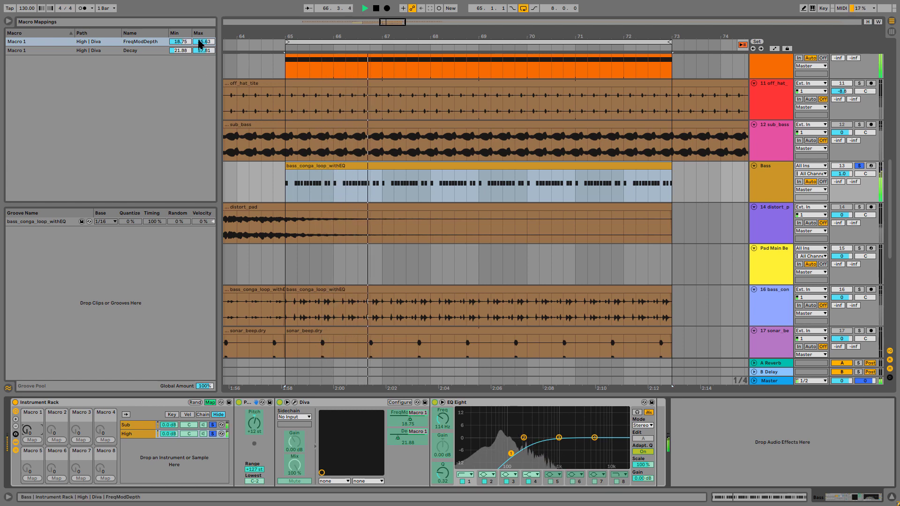
left_click_drag(202, 41, 41, 386)
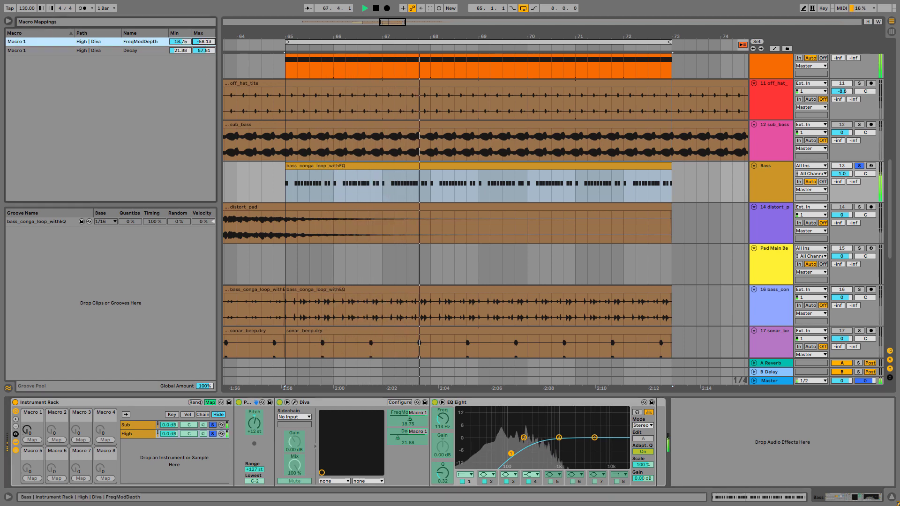
left_click_drag(27, 429, 37, 328)
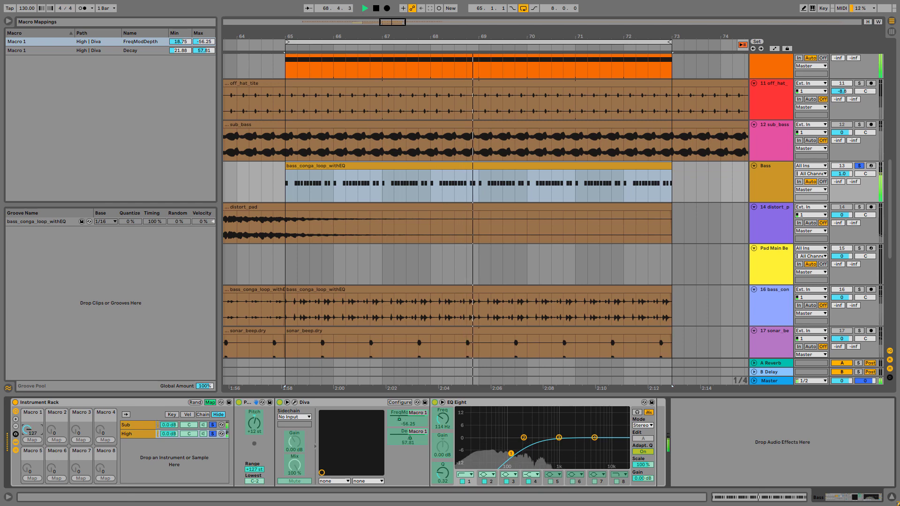
mouse_move(204, 52)
left_mouse_down()
mouse_move(204, 26)
mouse_move(203, 77)
mouse_move(204, 34)
mouse_move(204, 53)
left_mouse_up()
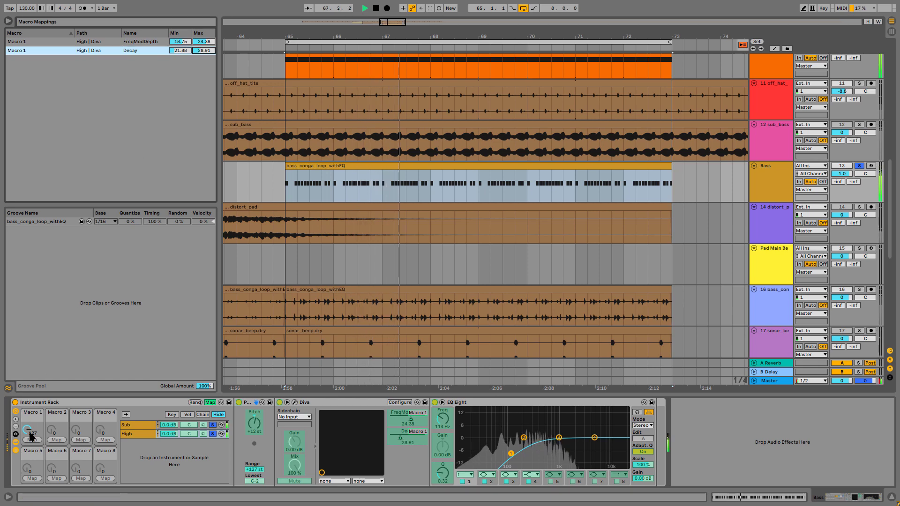
left_click_drag(28, 430, 29, 486)
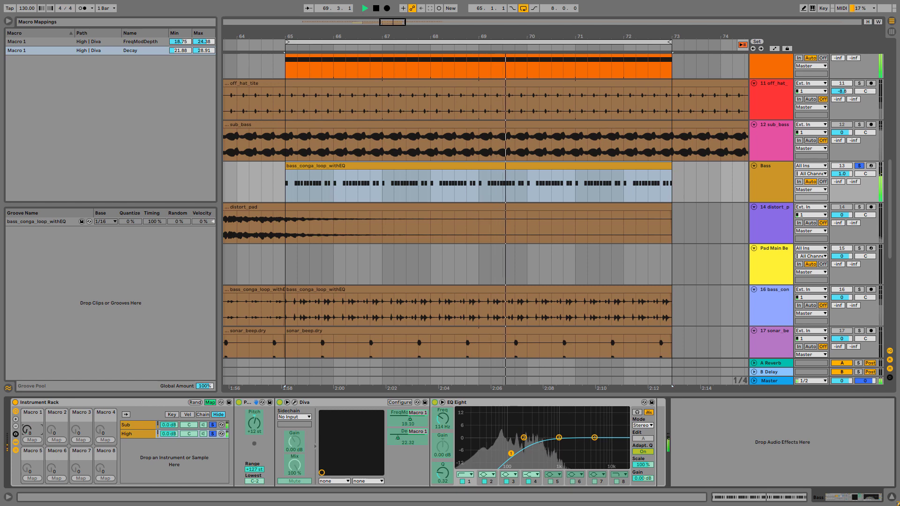
Step: Add the filter's velocity modulation depth (FreqMod2Depth) to Diva's configured parameters and leave Configure mode
left_click(399, 402)
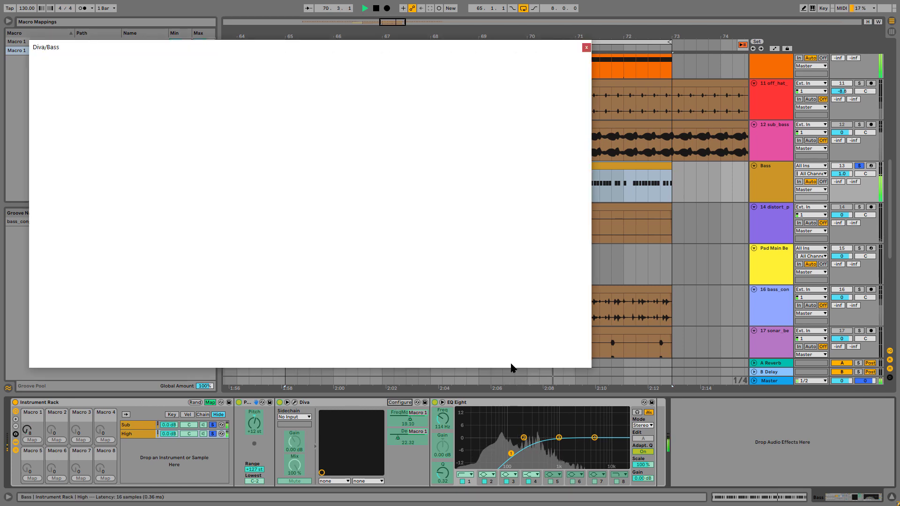
mouse_move(497, 134)
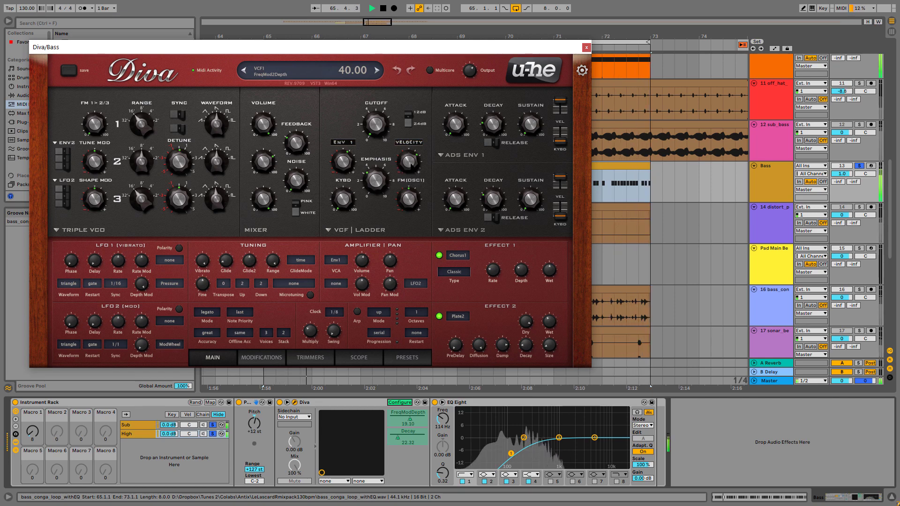
left_click(399, 402)
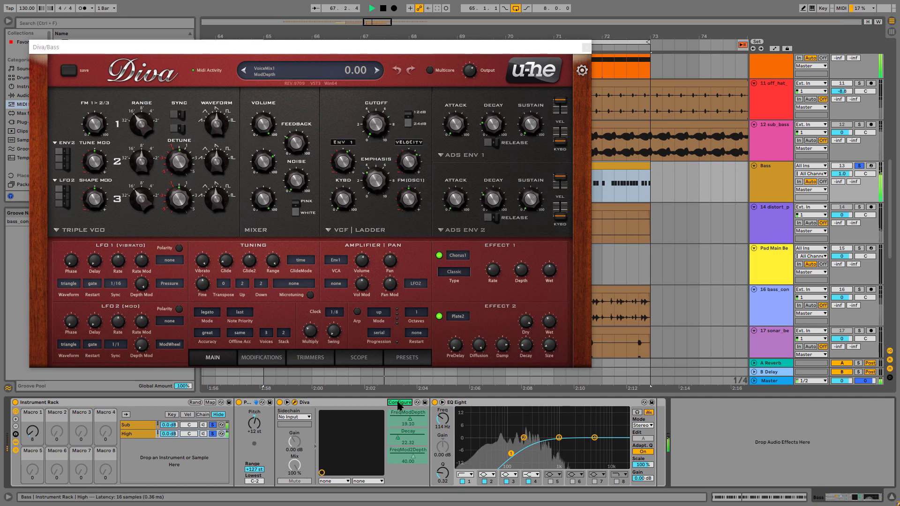
Step: Map FreqMod2Depth to Macro 1 with a minimum of 56.25, close the Diva window and turn the macro fully up
left_click(209, 403)
left_click(396, 462)
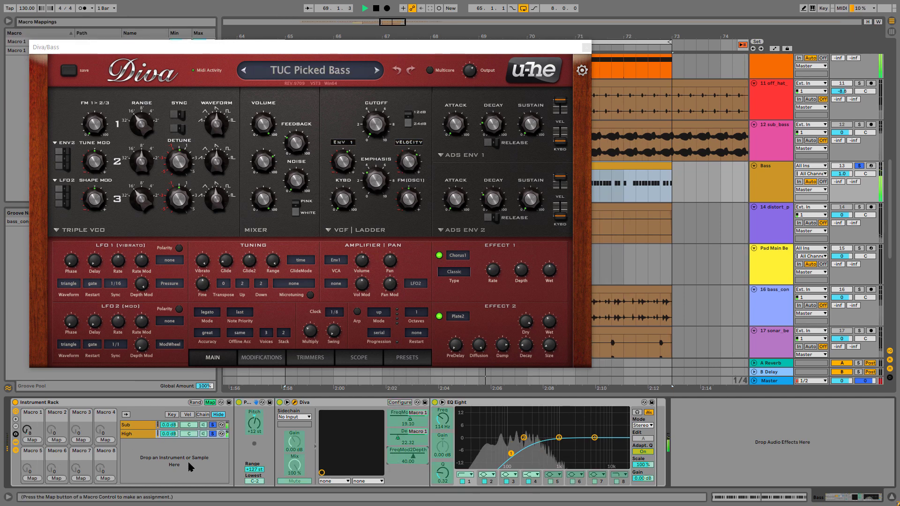
left_click(31, 440)
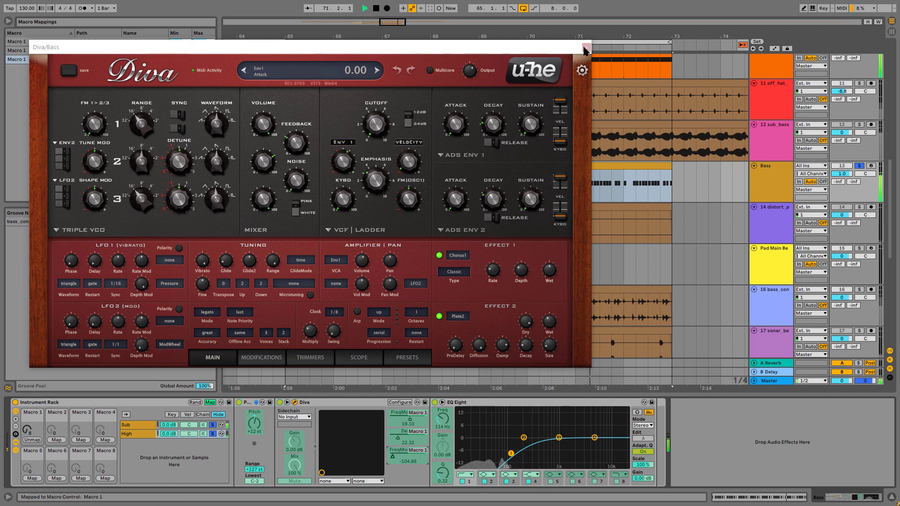
left_click(586, 48)
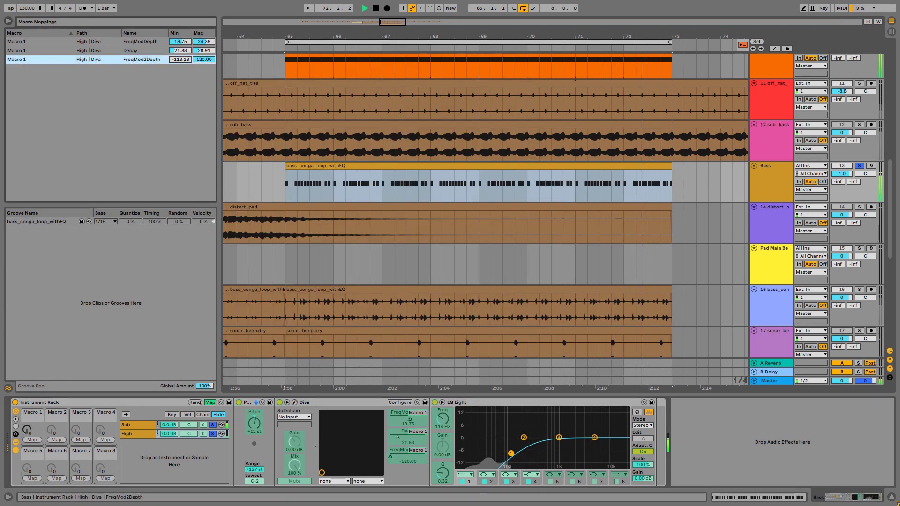
left_click_drag(180, 60, 180, 16)
left_click_drag(27, 436, 28, 375)
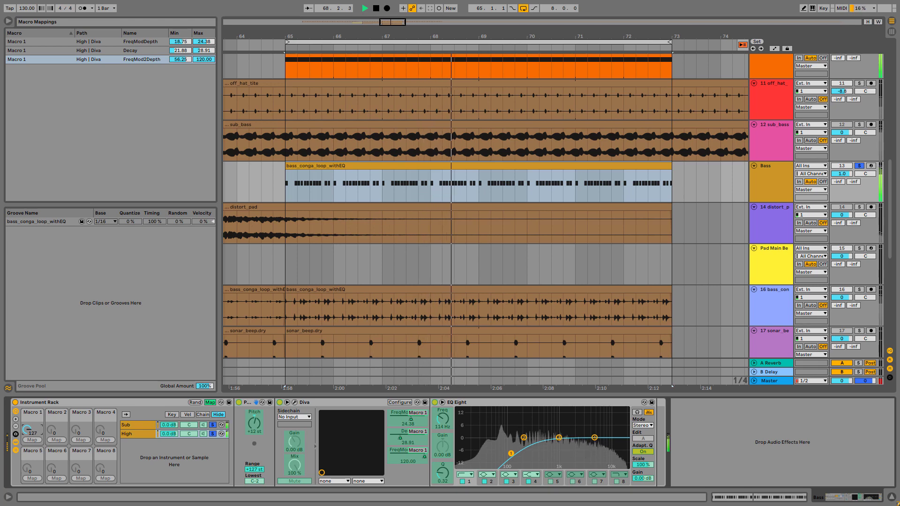
Step: Set the mapping maximums to 48.75 for FreqModDepth and 19.53 for Decay, and sweep Macro 1, leaving it at 74
left_click(205, 42)
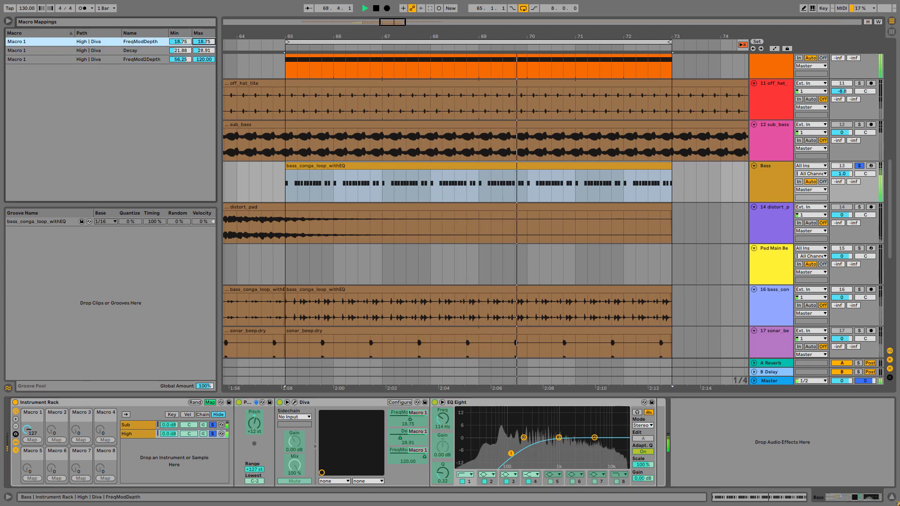
left_click_drag(204, 42, 204, 61)
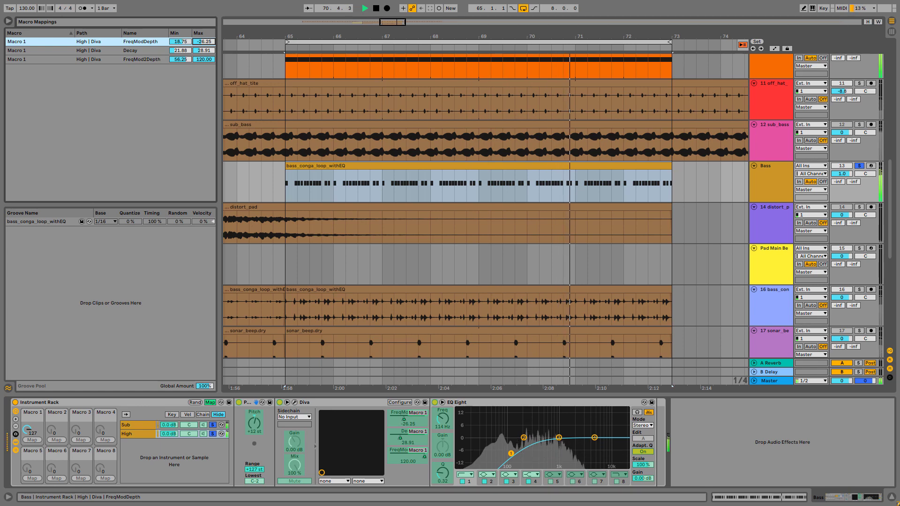
left_click_drag(205, 42, 205, 5)
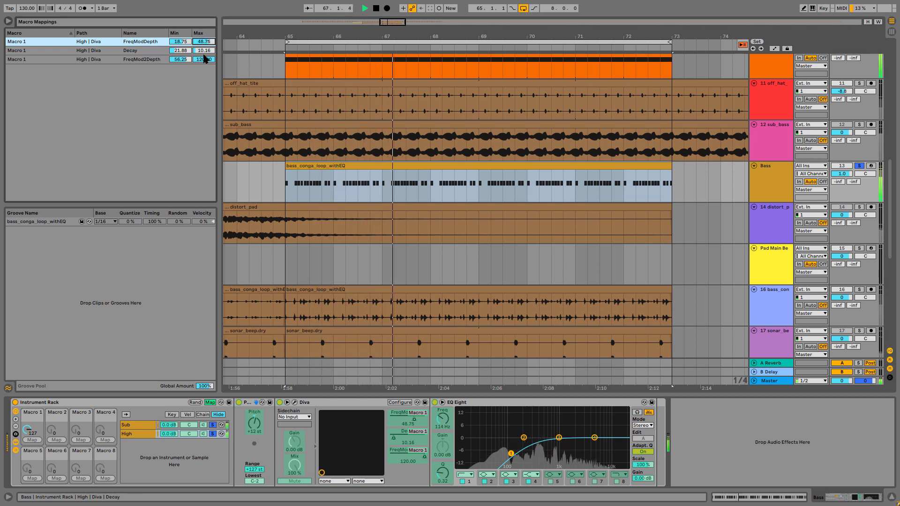
left_click_drag(204, 51, 204, 42)
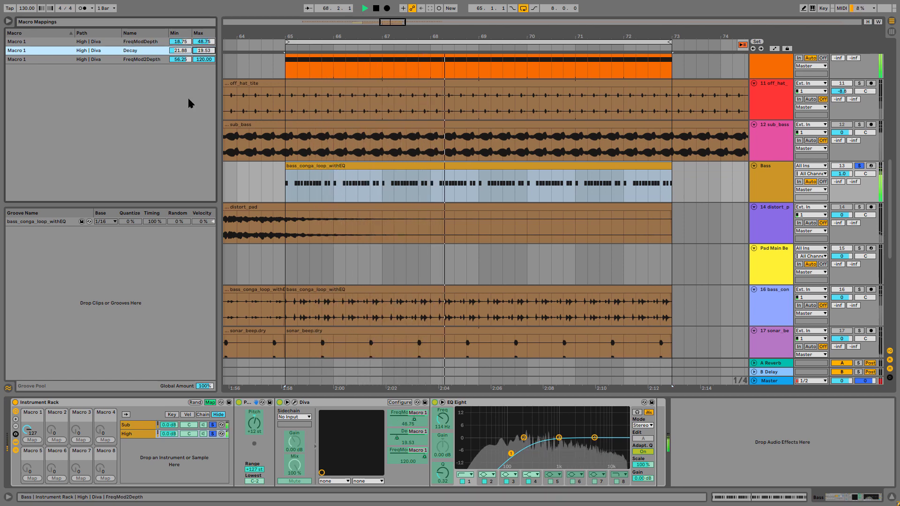
left_click_drag(29, 430, 29, 492)
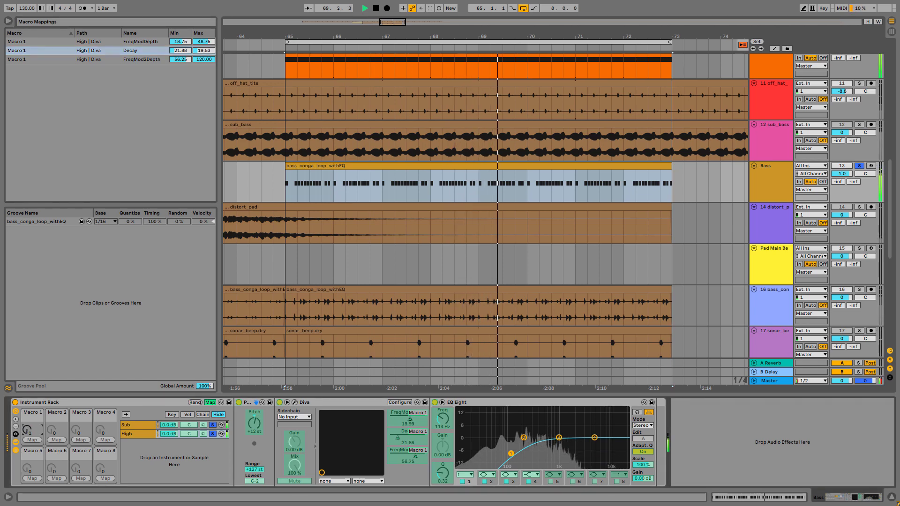
mouse_move(28, 431)
left_mouse_down()
mouse_move(28, 413)
mouse_move(28, 430)
left_mouse_up()
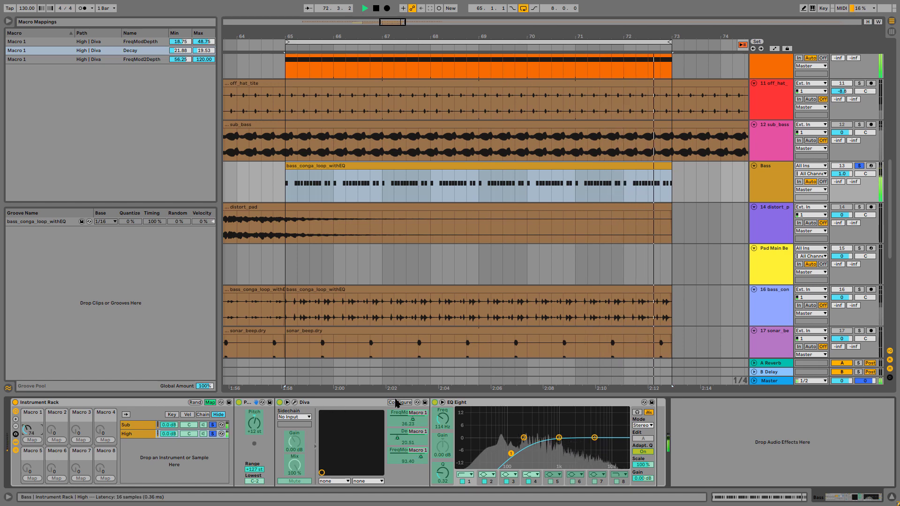
Step: Leave macro mapping mode, reopen the Diva window and adjust the wet amount of the Chorus1 effect
left_click(210, 403)
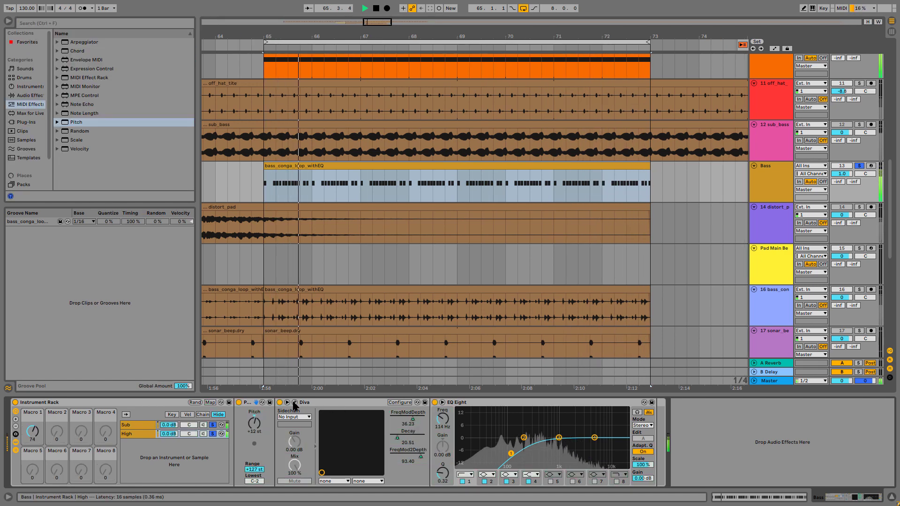
left_click(294, 402)
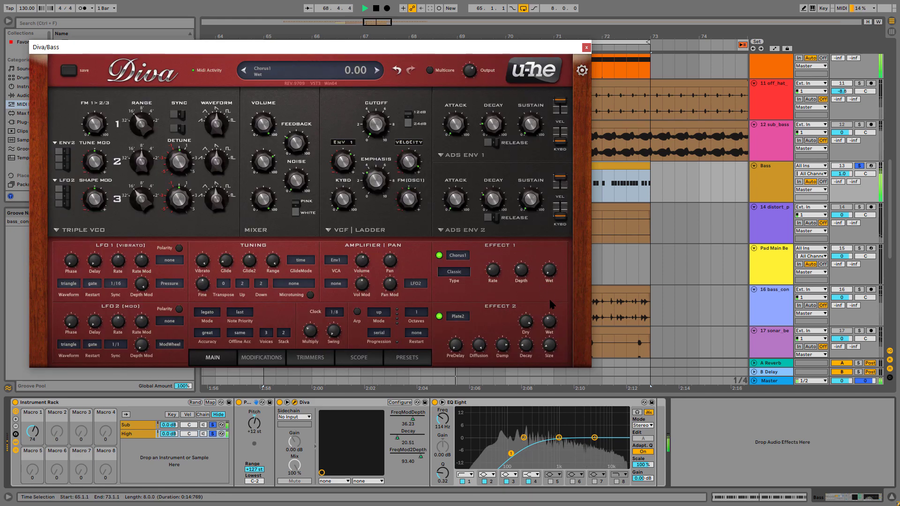
left_click_drag(550, 280, 549, 271)
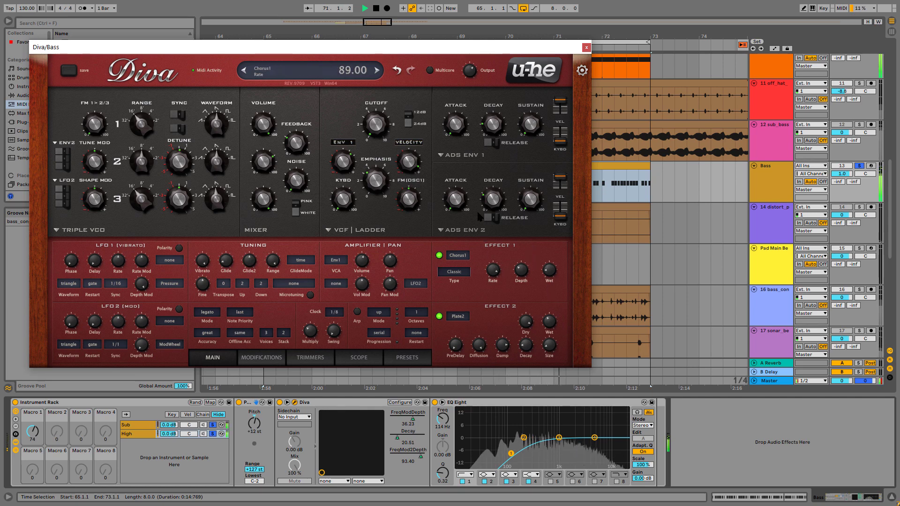
Step: Audition the Ensemble type on Diva's Chorus1 effect and return the type to Classic
left_click(457, 272)
left_click(471, 280)
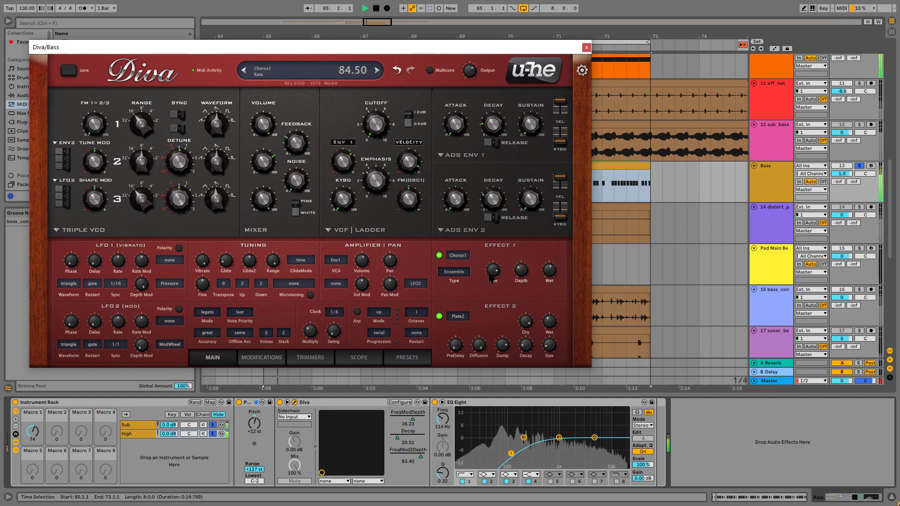
left_click(454, 272)
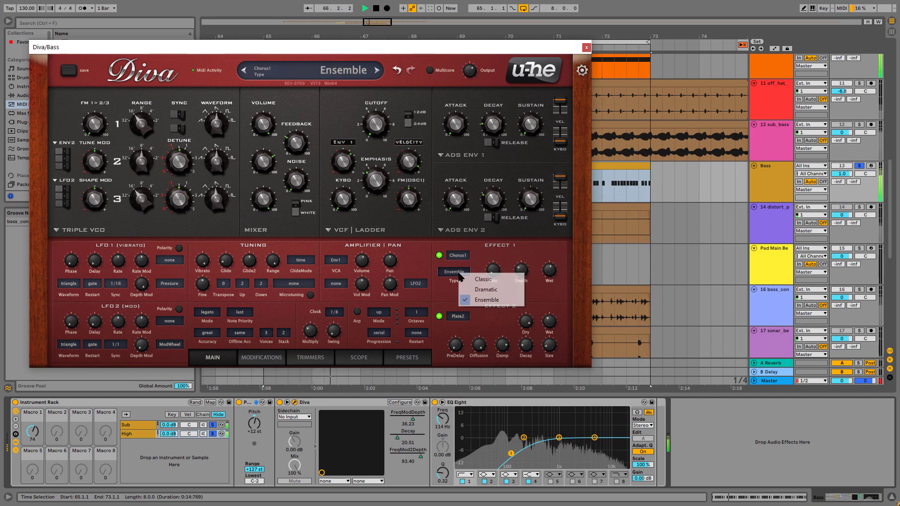
left_click(485, 299)
left_click(454, 276)
left_click(469, 275)
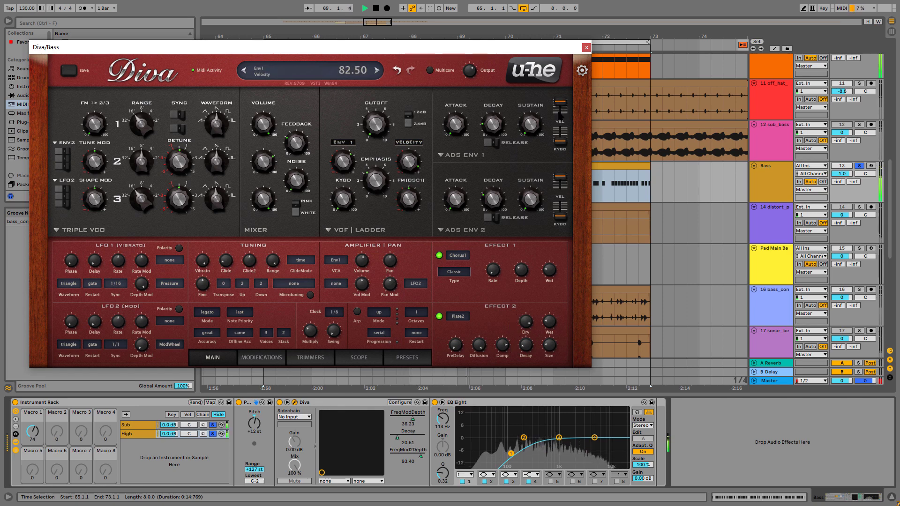
Step: Turn Macro 1 down to 0, close the Diva window and open the Bass track's MIDI clip for editing with playback stopped
left_click_drag(33, 431, 33, 450)
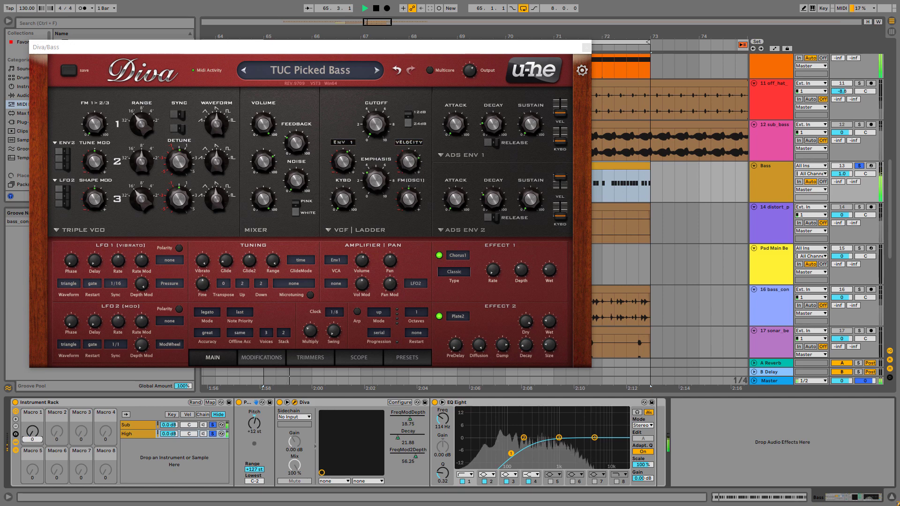
left_click(585, 49)
double_click(331, 174)
key("space")
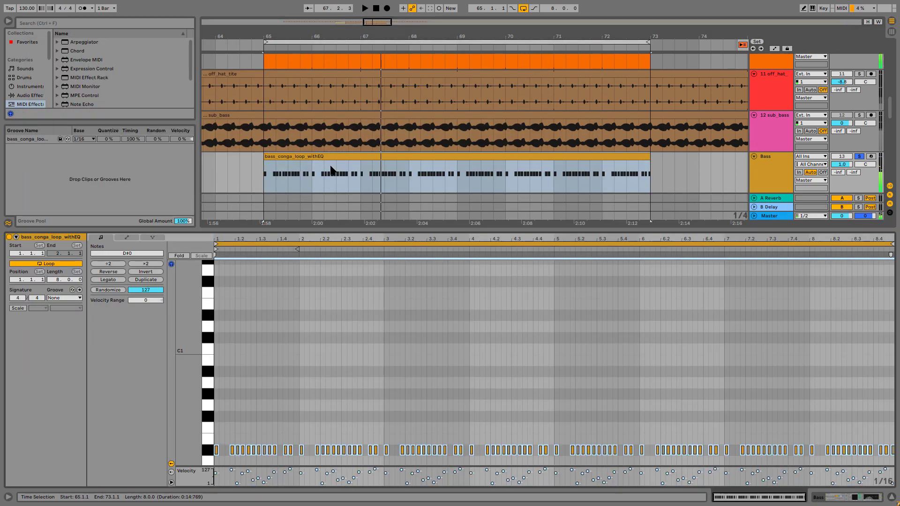
Step: Quantize all notes in the bass_conga_loop_withEQ MIDI clip on the Bass track
left_click(384, 377)
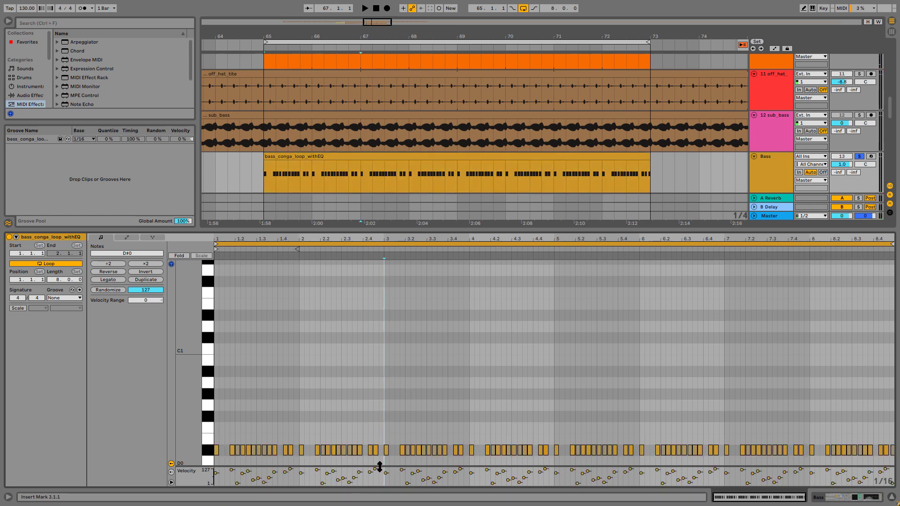
left_click_drag(728, 497, 734, 505)
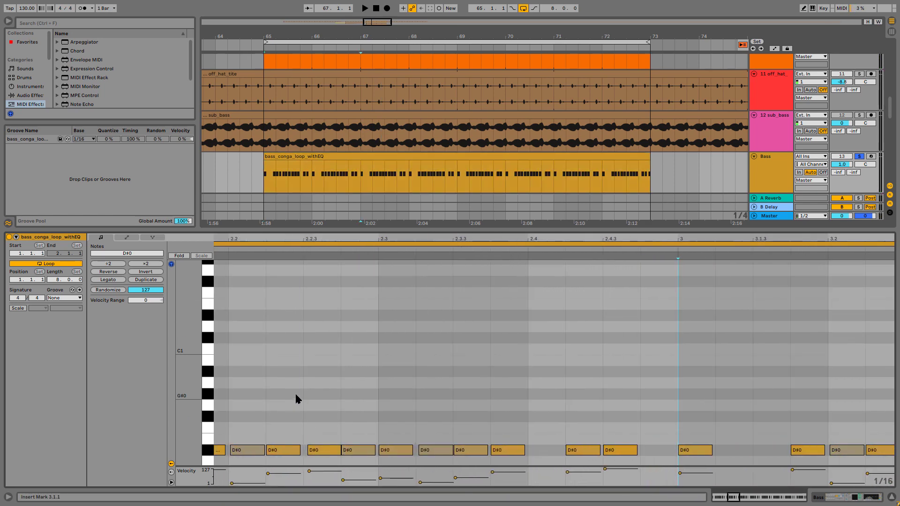
key("ctrl+a")
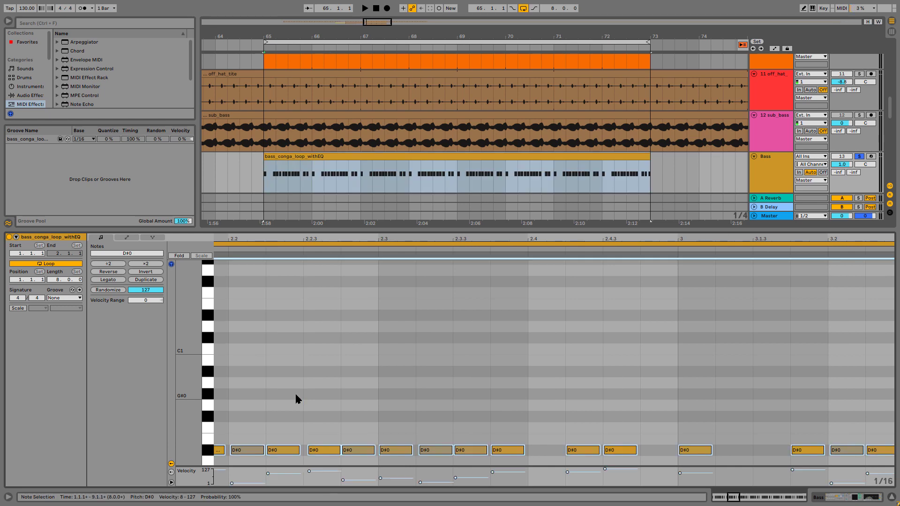
key("ctrl+u")
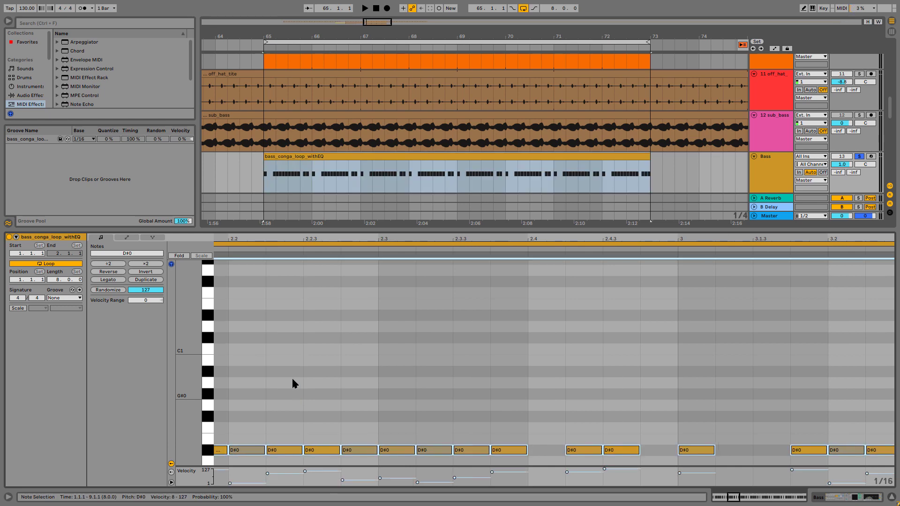
Step: Check the Grooves folder in the User Library for groove files
scroll(14, 82, "down", 5)
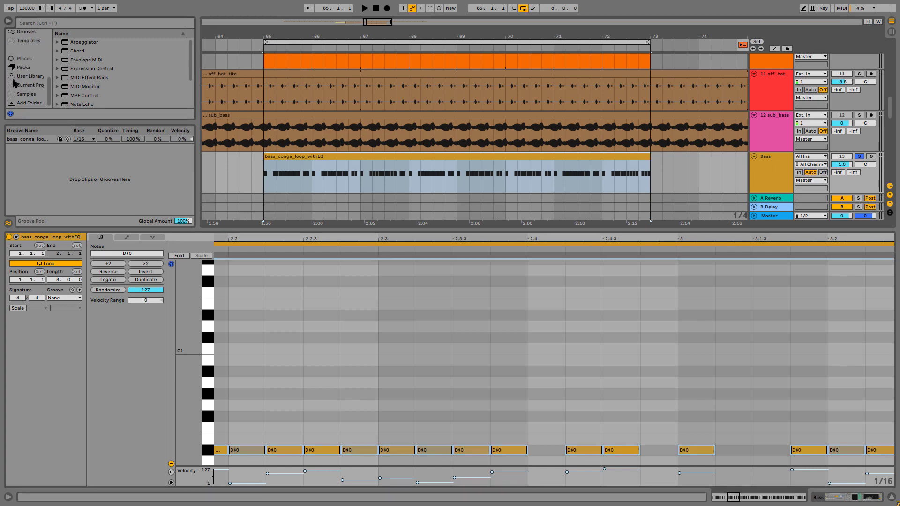
left_click(26, 76)
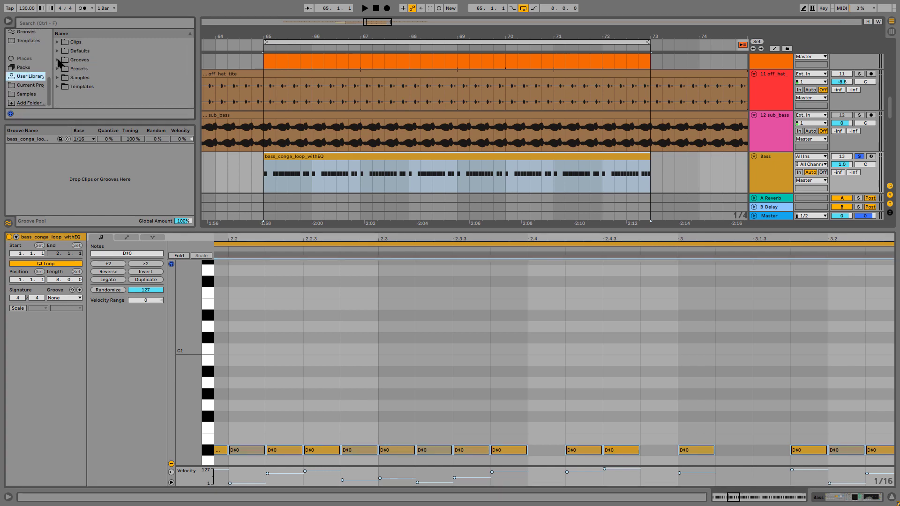
left_click(58, 60)
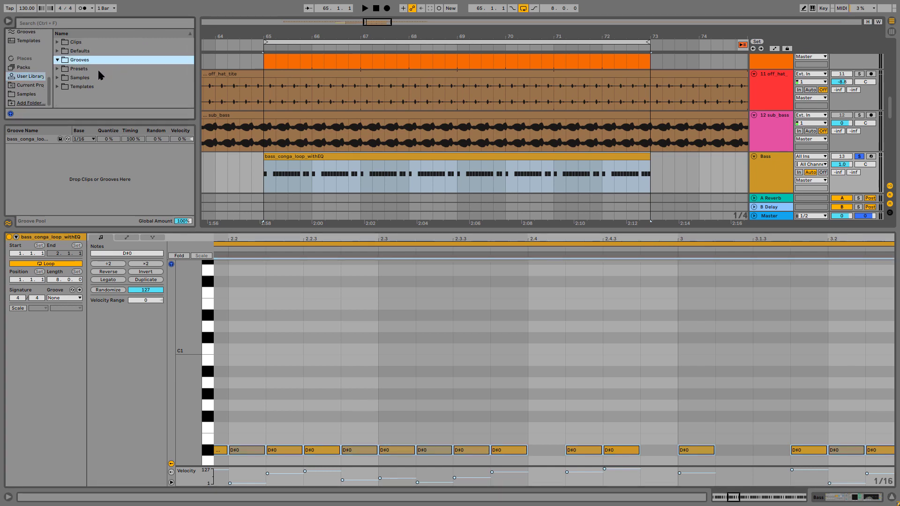
left_click(91, 69)
left_click(81, 61)
Step: Find Swing 16ths 64 in the Core Library's basic swing grooves and add it to the Groove Pool
left_click(24, 68)
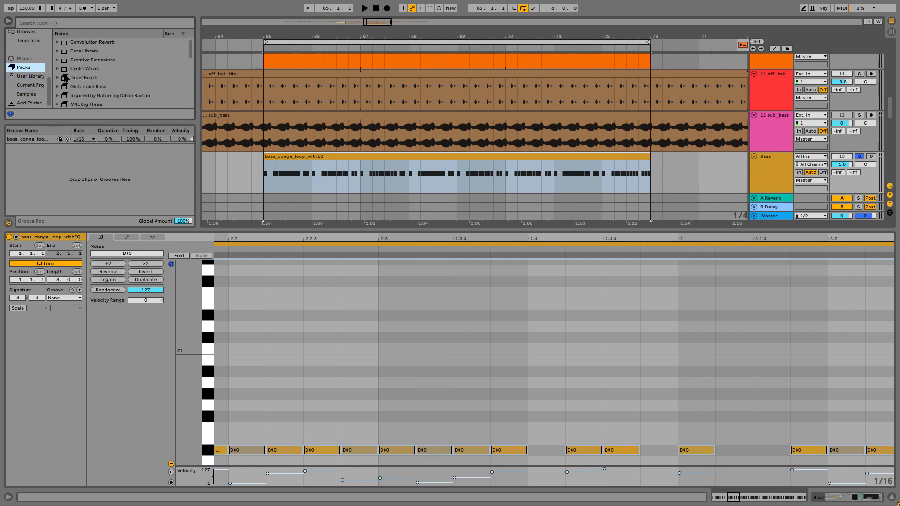
left_click(57, 51)
double_click(71, 70)
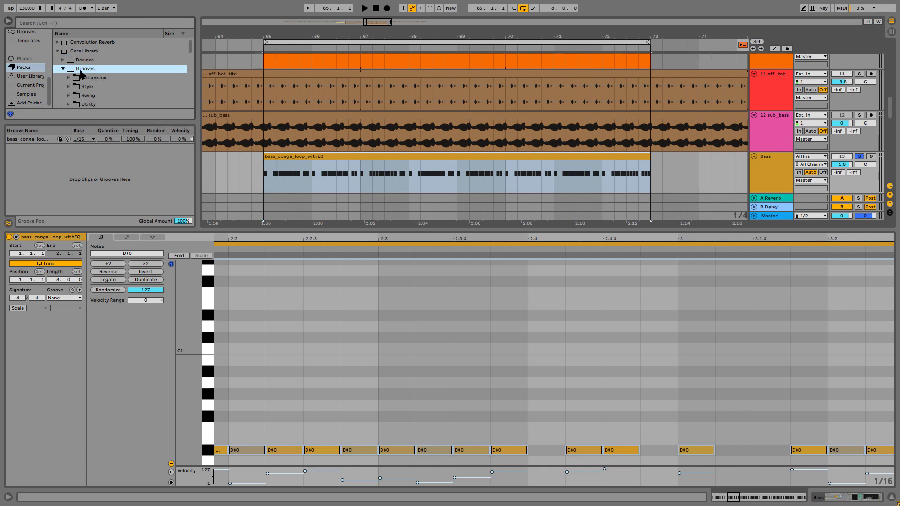
scroll(74, 72, "down", 2)
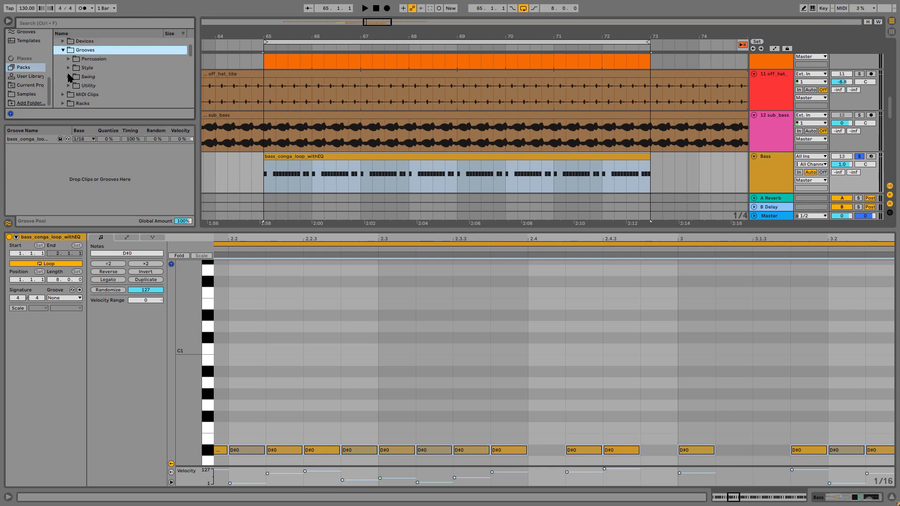
left_click(69, 77)
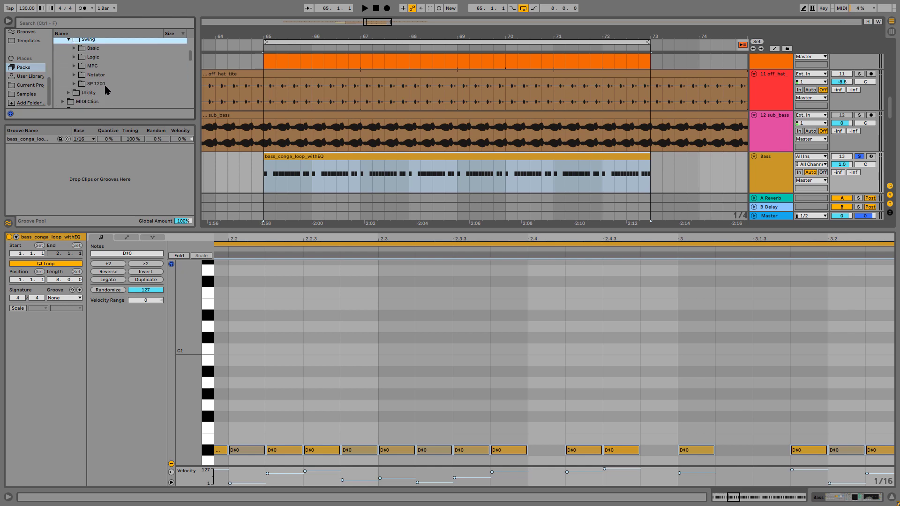
left_click(77, 50)
scroll(115, 80, "down", 5)
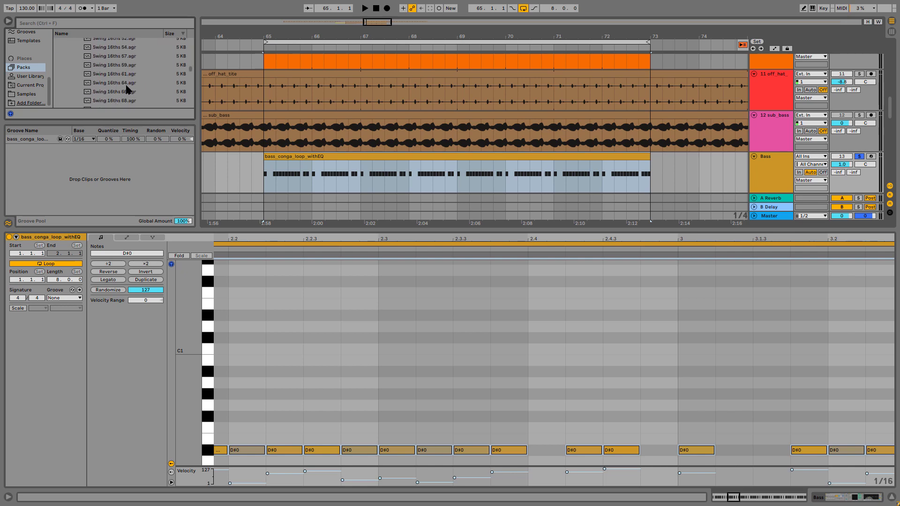
left_click(117, 84)
left_click_drag(117, 84, 113, 177)
Step: During playback, apply the Swing 16ths 64 groove to the Bass clip, and replace it in the Groove Pool with Swing 16ths 59
key("space")
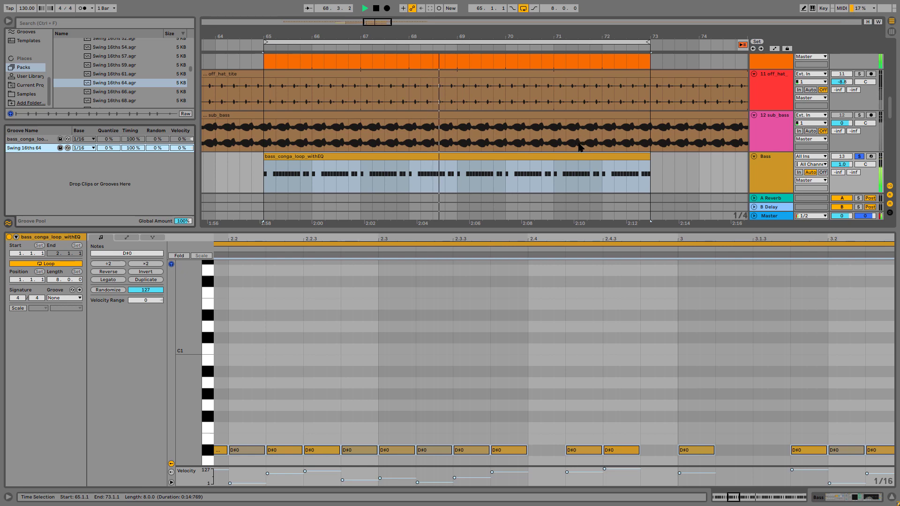
left_click_drag(27, 150, 276, 157)
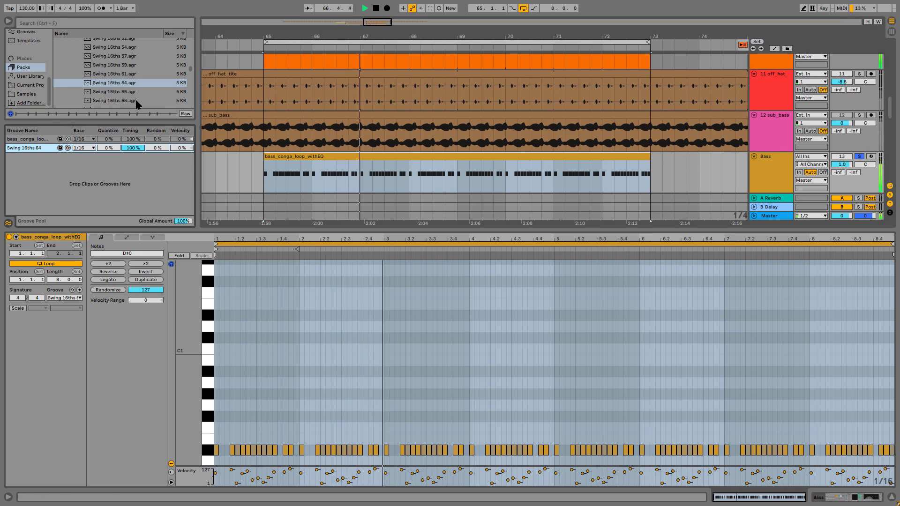
left_click_drag(115, 66, 52, 150)
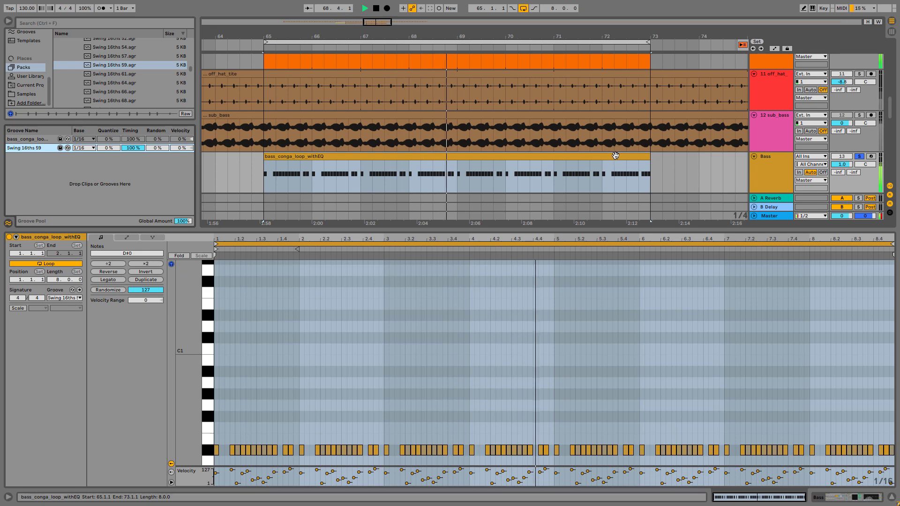
Step: Unsolo the Bass track to hear it in the full mix, show its device chain and stop playback
left_click(860, 158)
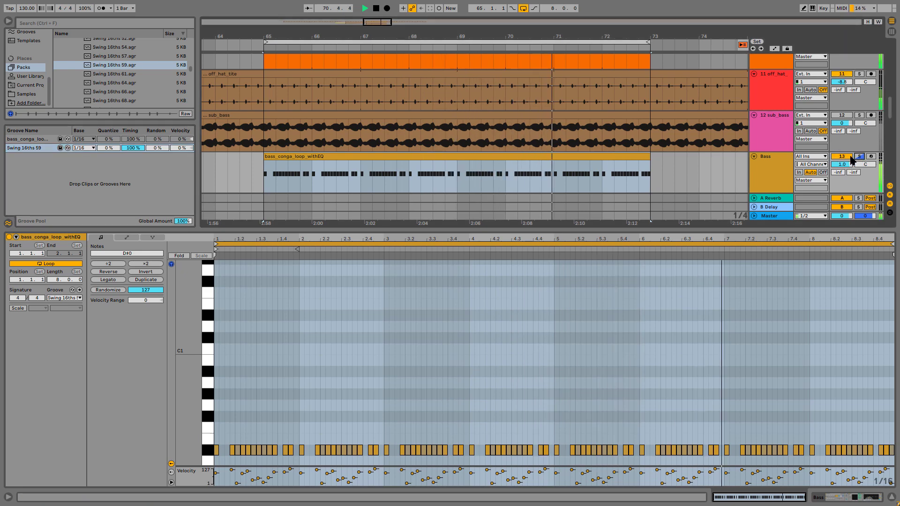
left_click(777, 158)
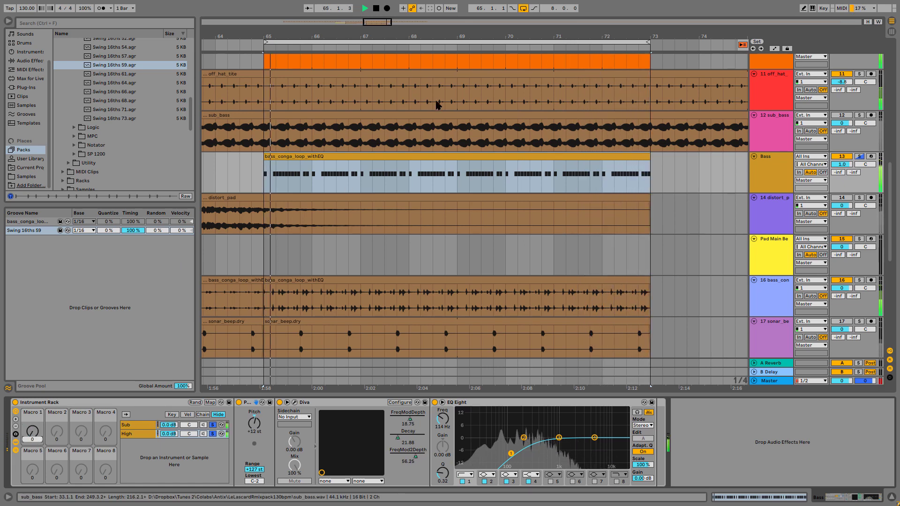
key("space")
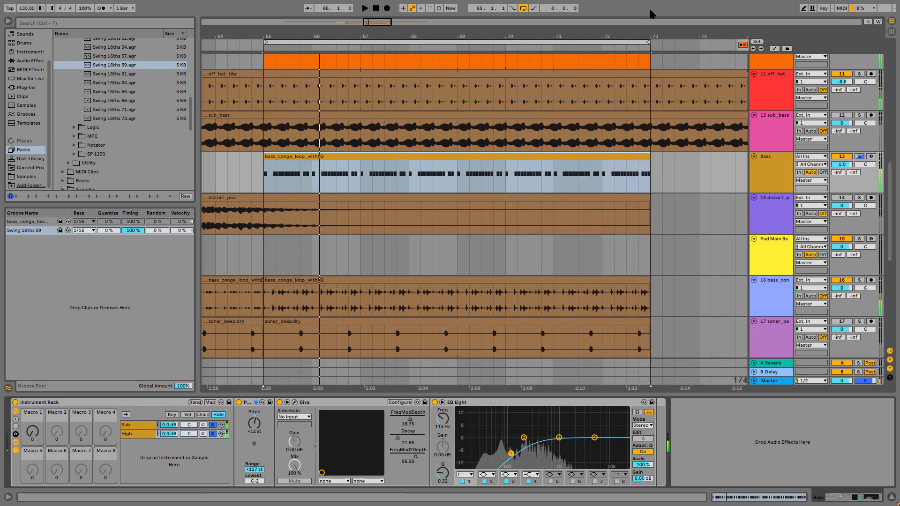